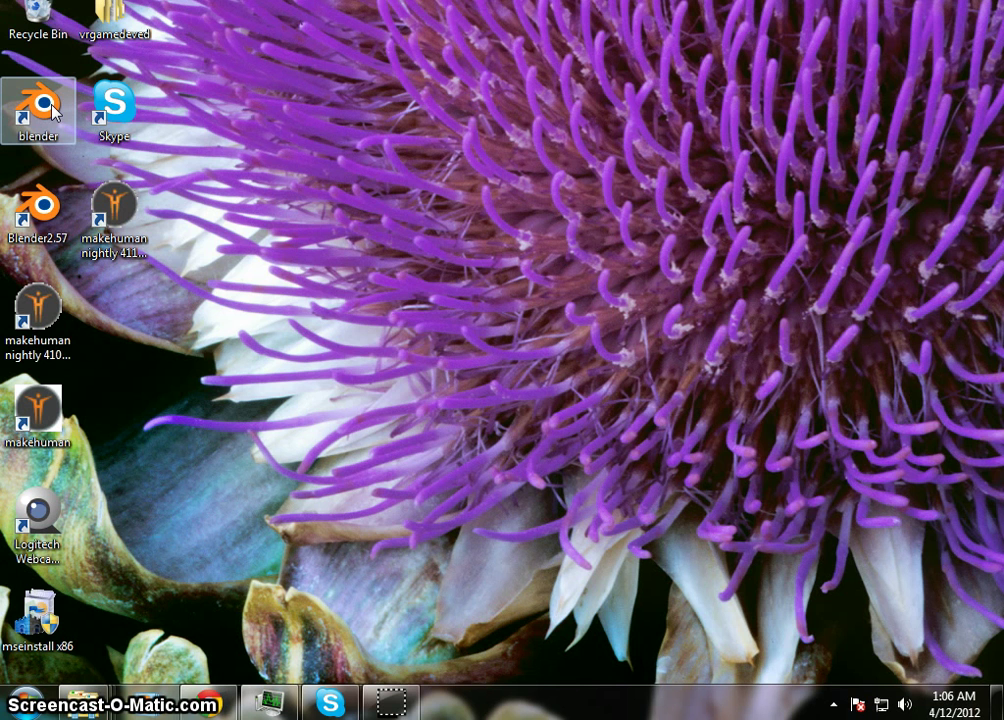
Start Blender and open the recent file makehumanempty.blend.
double_click(44, 104)
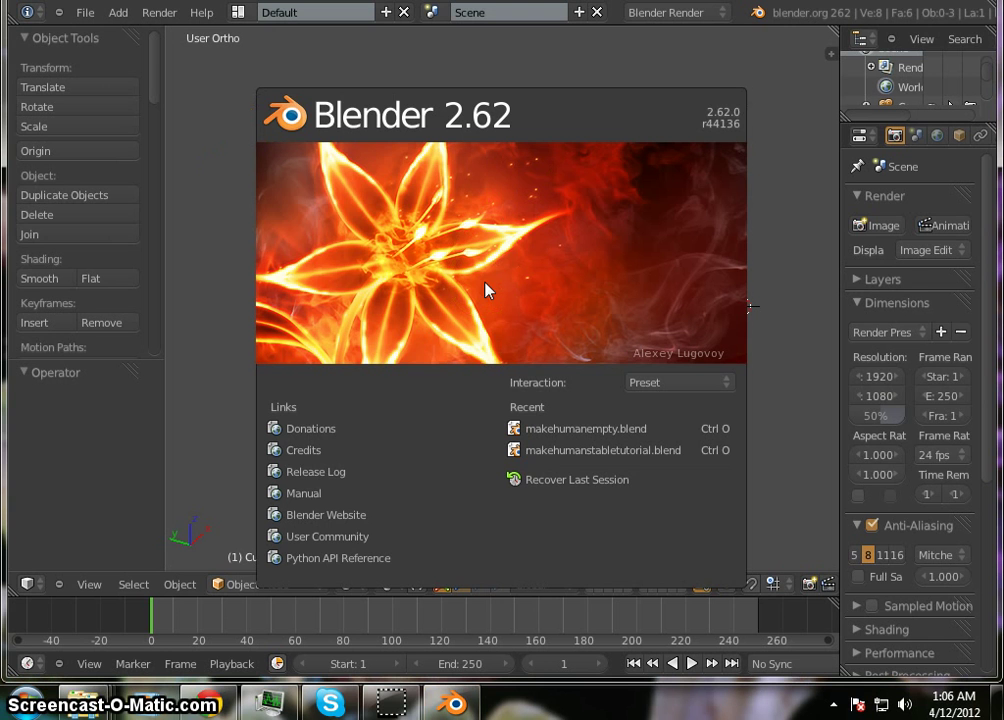
click(521, 278)
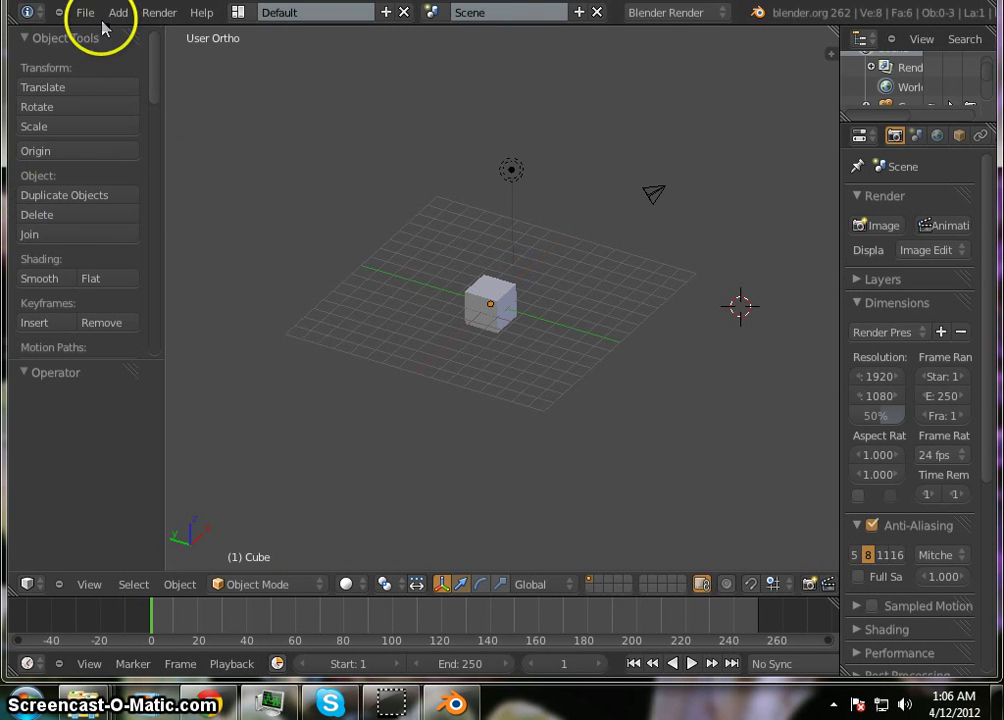
click(86, 13)
mouse_move(145, 118)
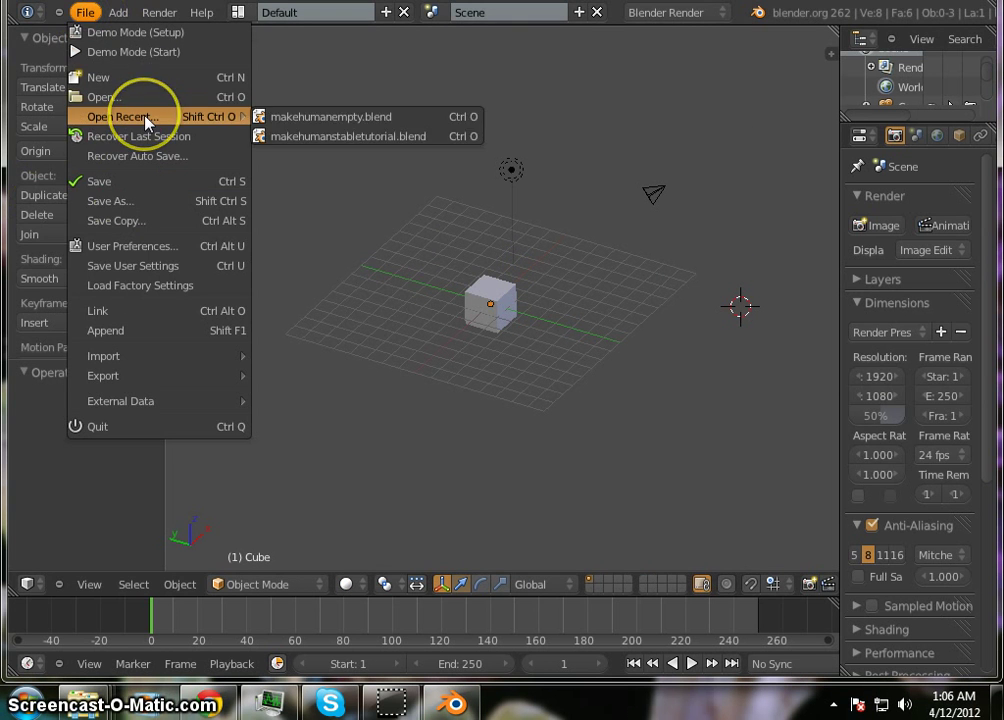
click(410, 117)
Select the camera and review its location and rotation, along with the scene's render resolution.
middle_drag(392, 446, 446, 424)
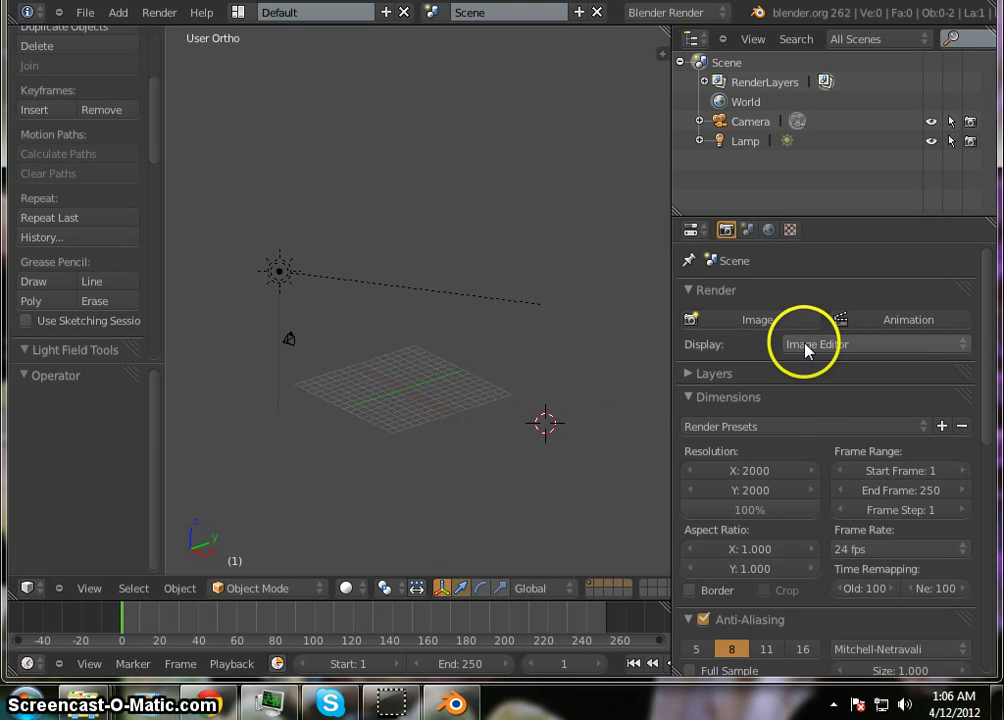
right_click(287, 340)
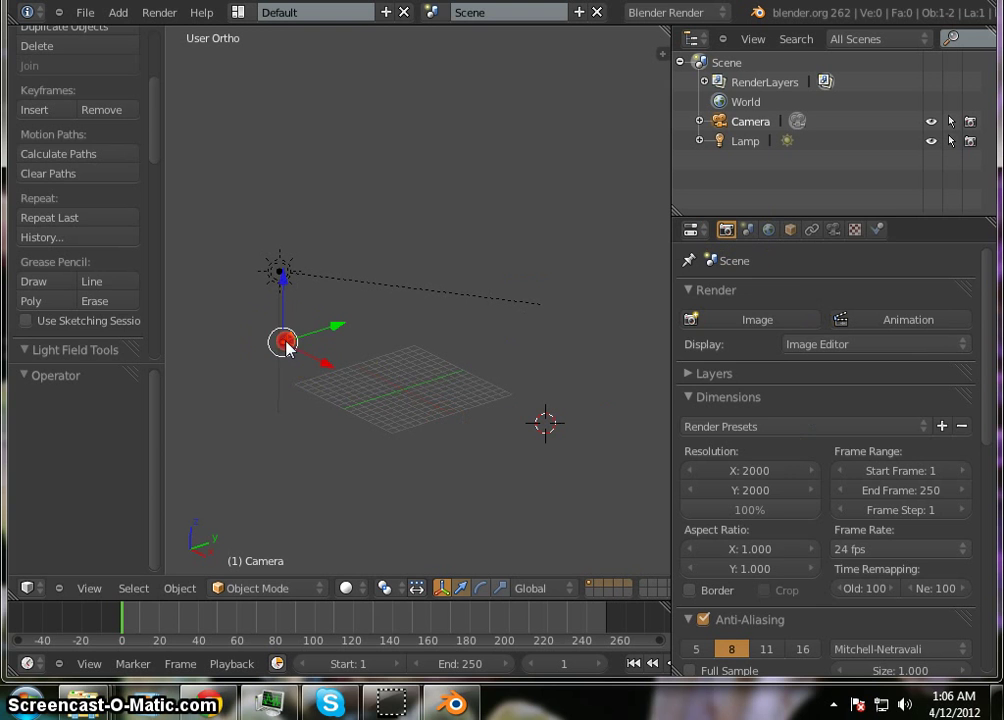
click(790, 229)
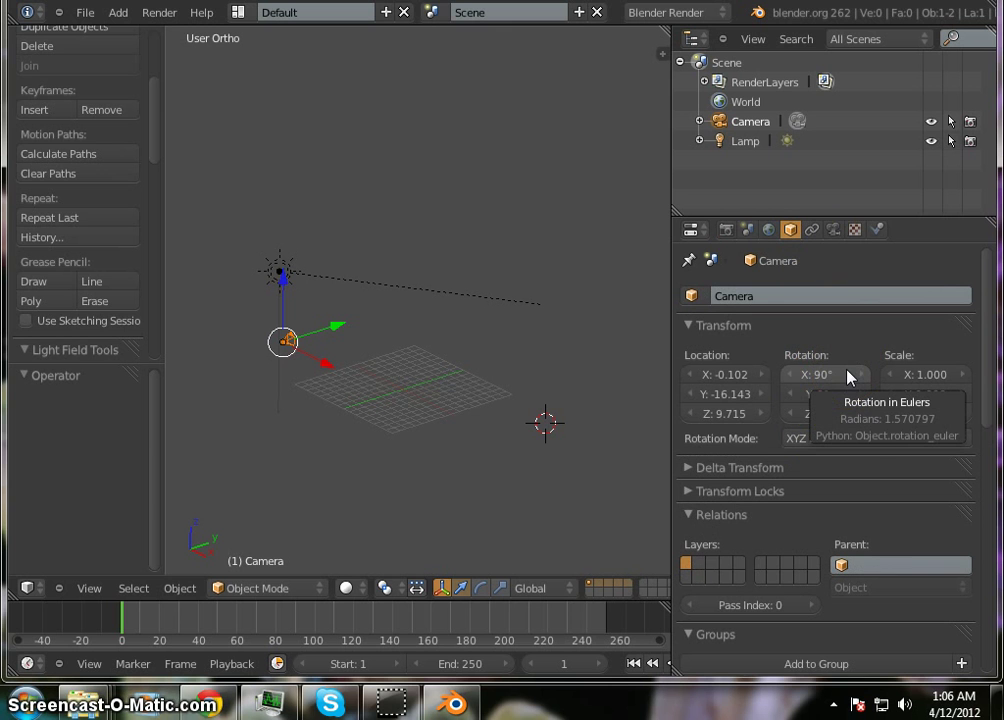
click(843, 394)
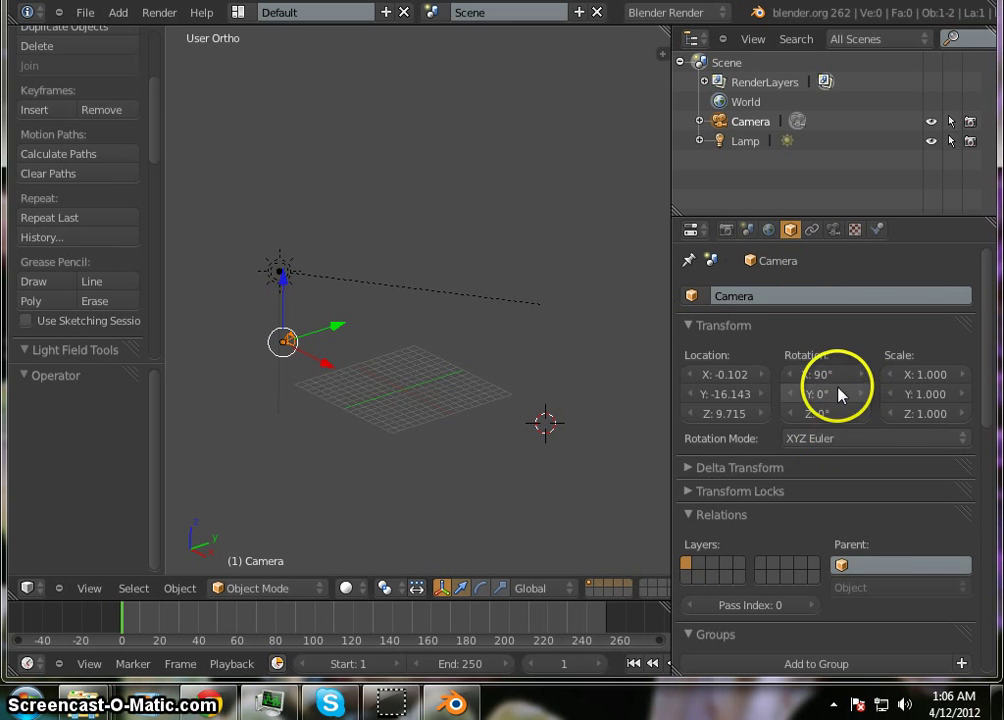
click(727, 230)
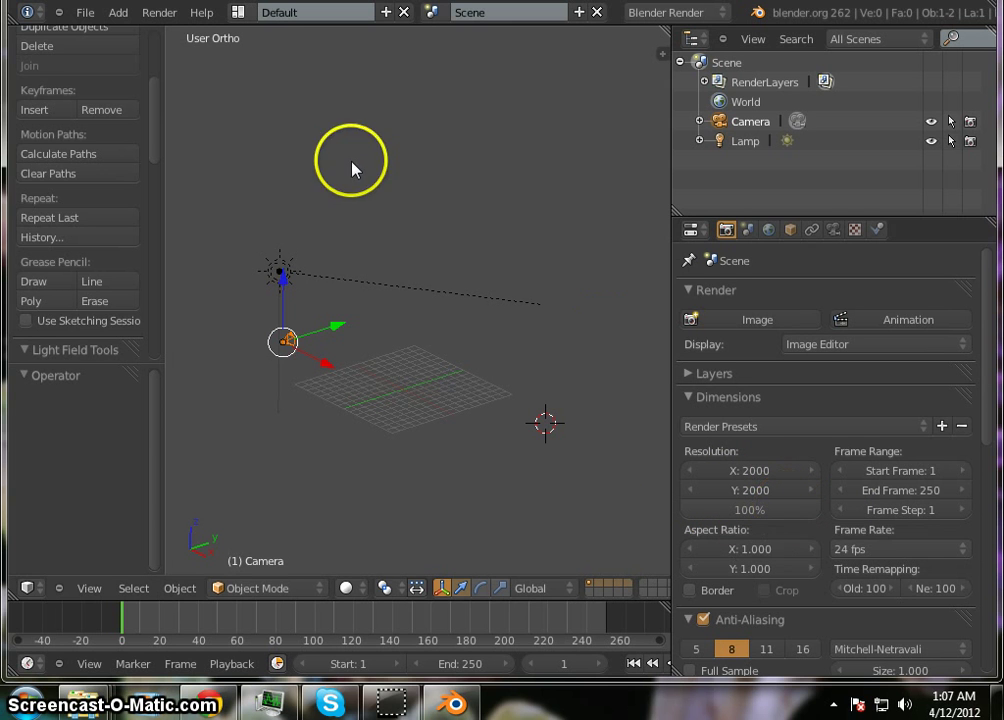
Select the lamp, check its light type, location and rotation, and deselect everything.
click(325, 437)
middle_drag(325, 437, 392, 426)
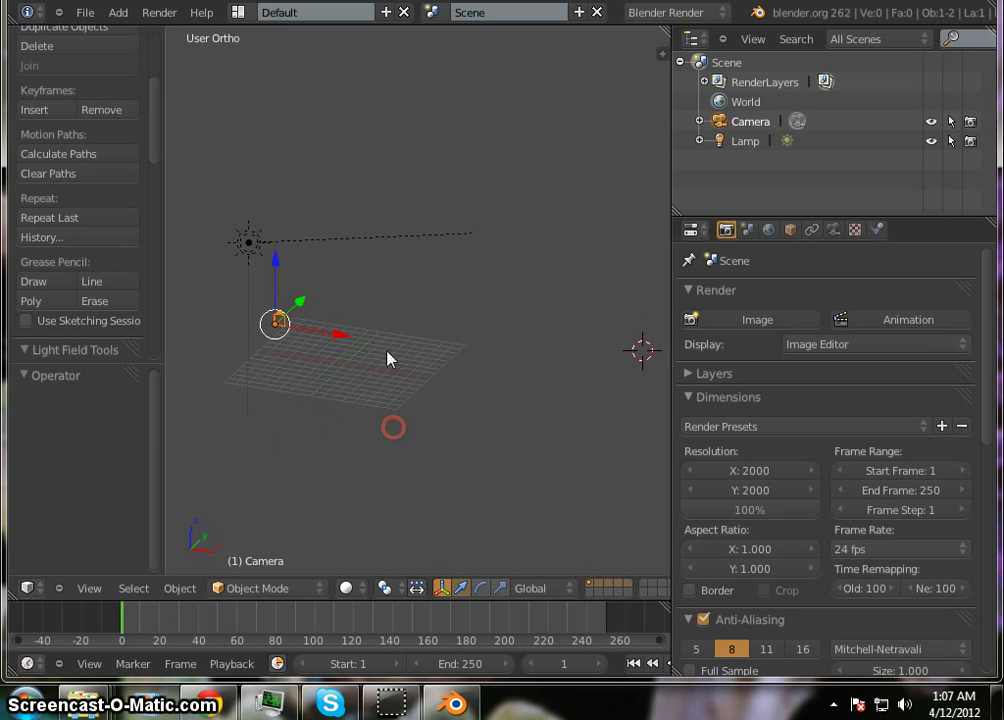
right_click(251, 243)
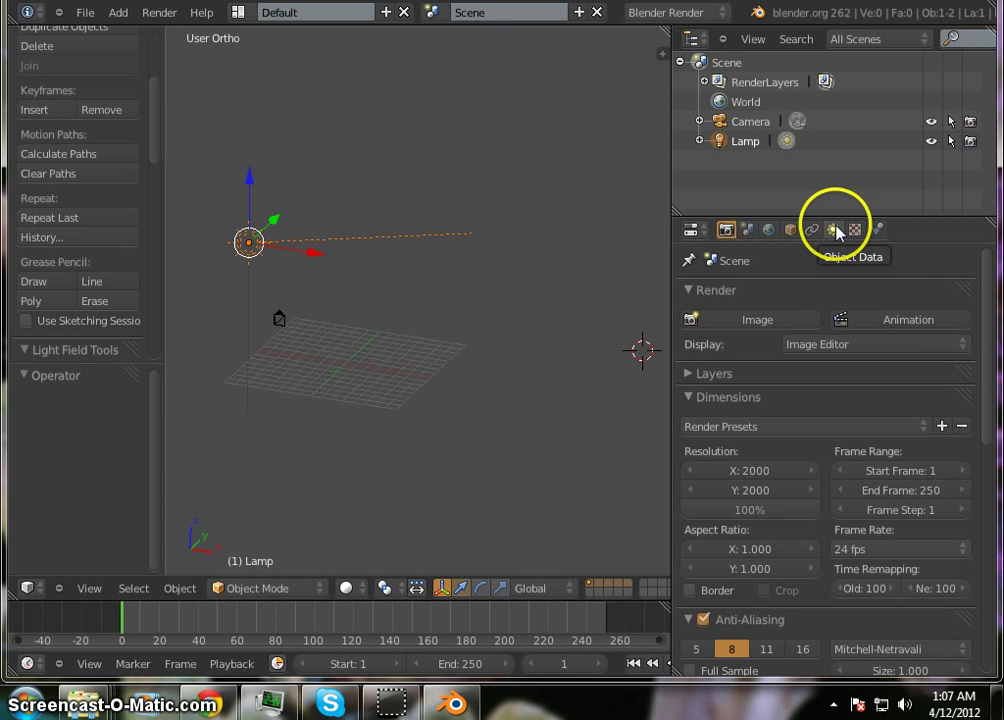
middle_drag(484, 442, 447, 430)
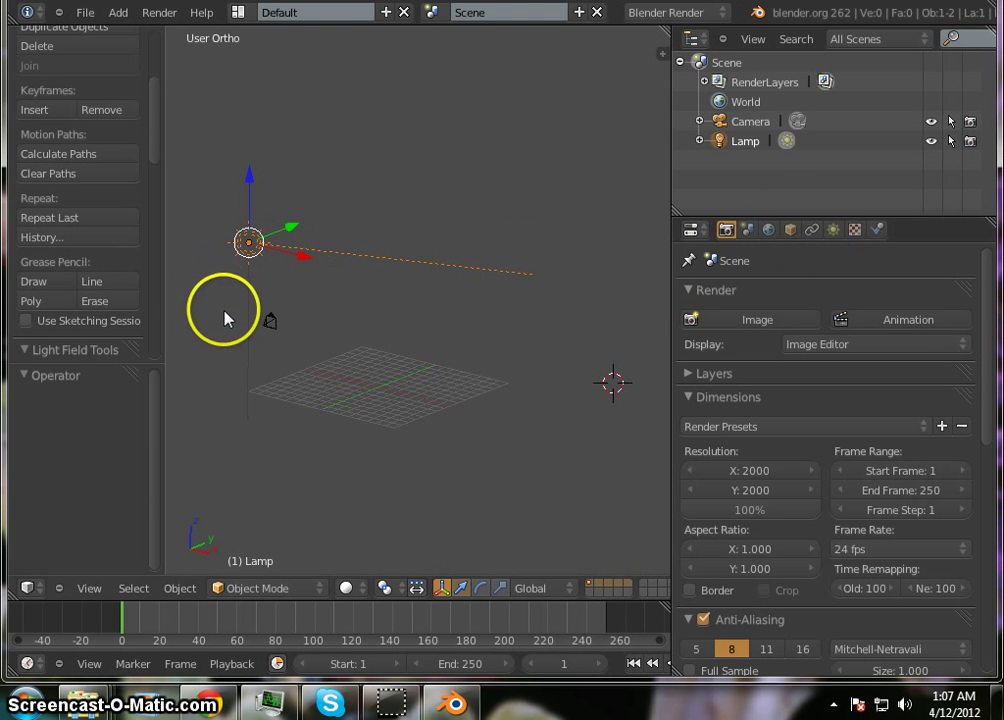
middle_drag(224, 314, 518, 424)
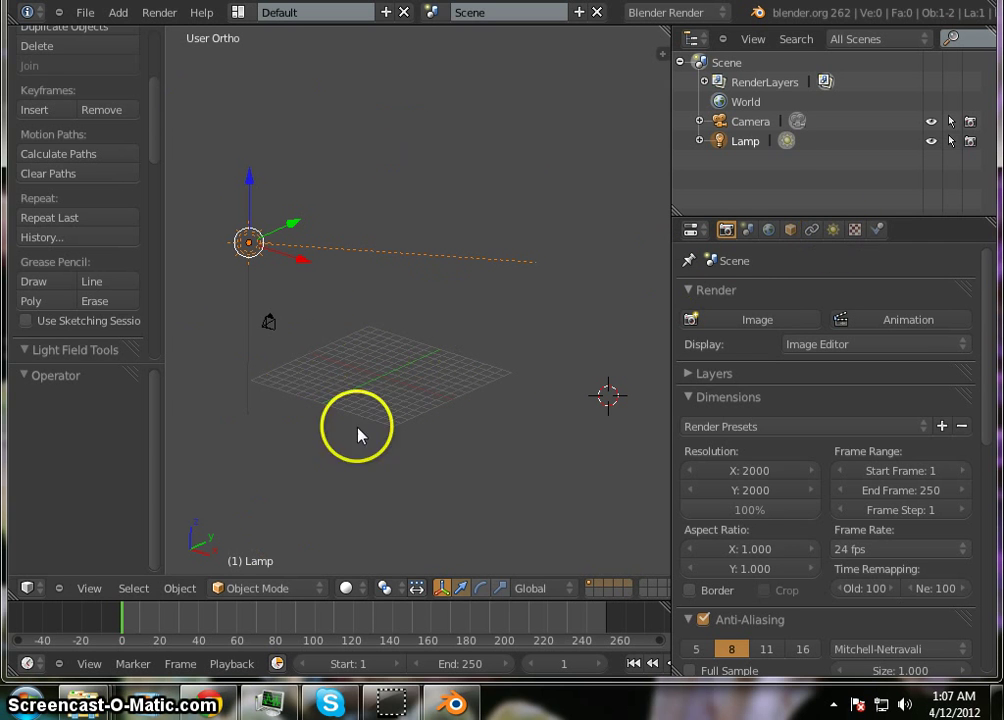
click(836, 237)
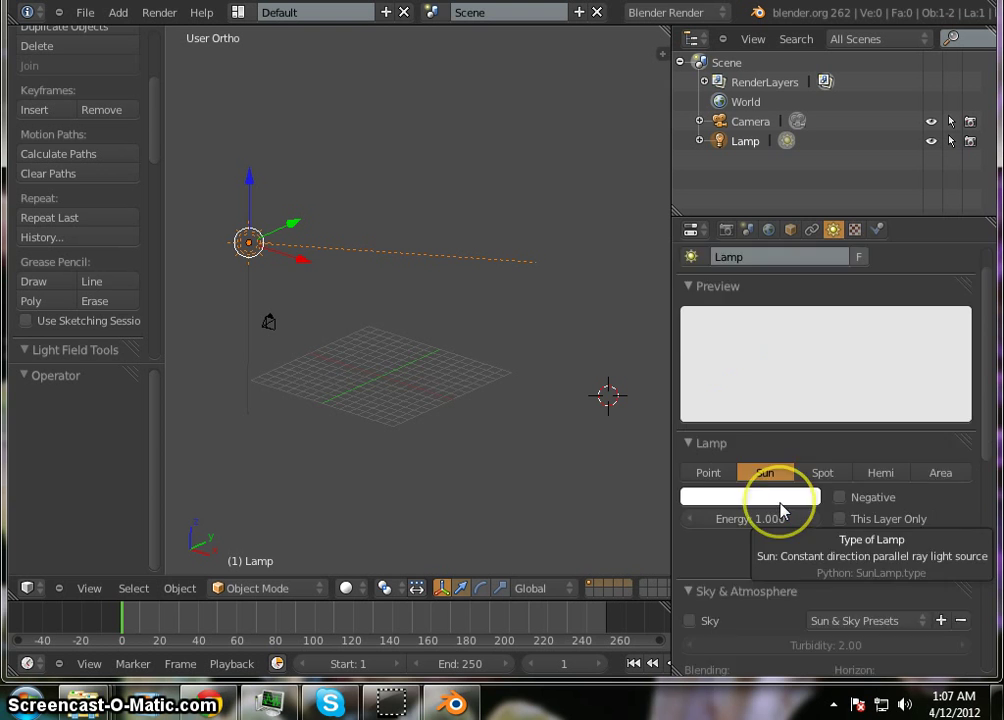
scroll(782, 511, down, 5)
scroll(782, 511, up, 5)
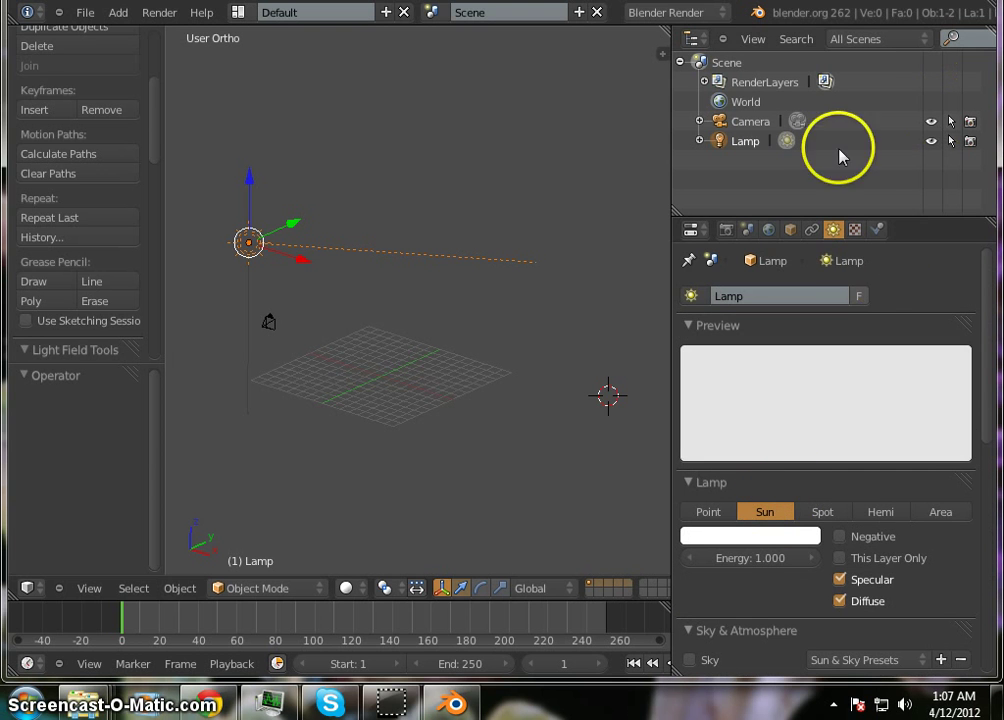
click(791, 231)
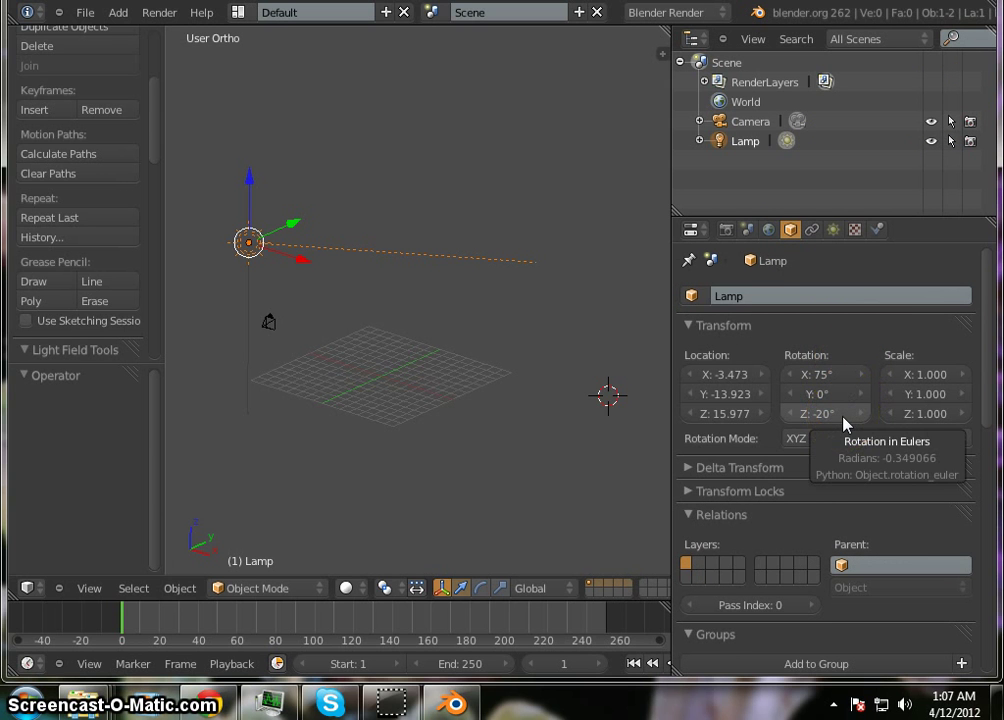
mouse_move(410, 453)
middle_down()
mouse_move(502, 441)
mouse_move(483, 432)
mouse_move(504, 426)
mouse_move(415, 457)
mouse_move(394, 448)
mouse_move(406, 460)
mouse_move(426, 457)
mouse_move(408, 455)
middle_up()
key(a)
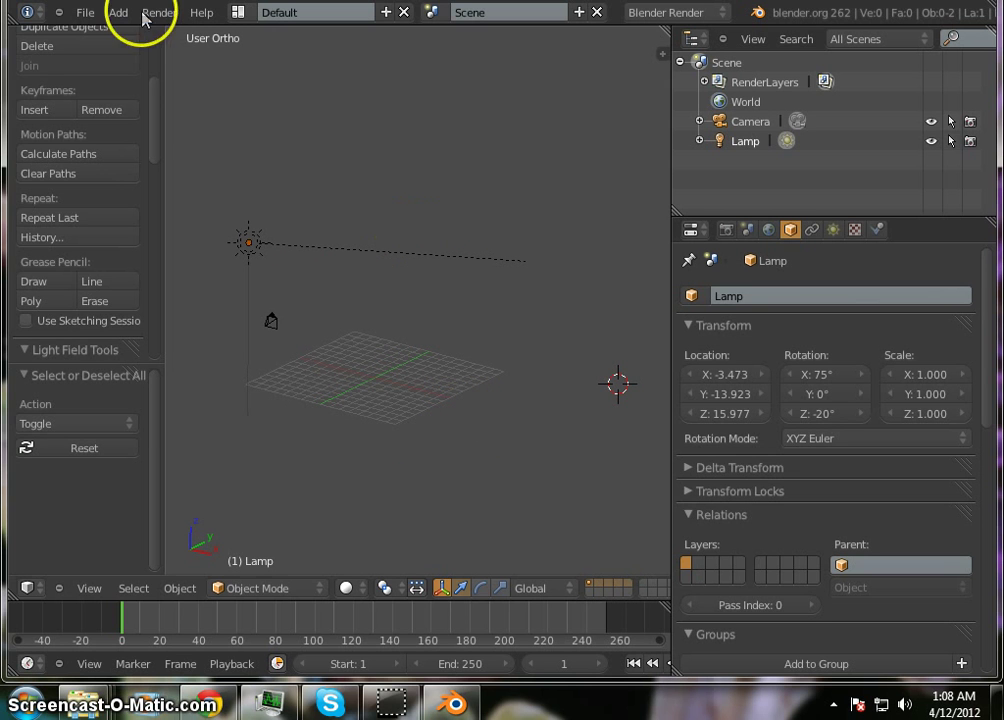
Import the MakeHuman model man3clean.mhx from the makehuman exports folder with the default import options.
click(87, 13)
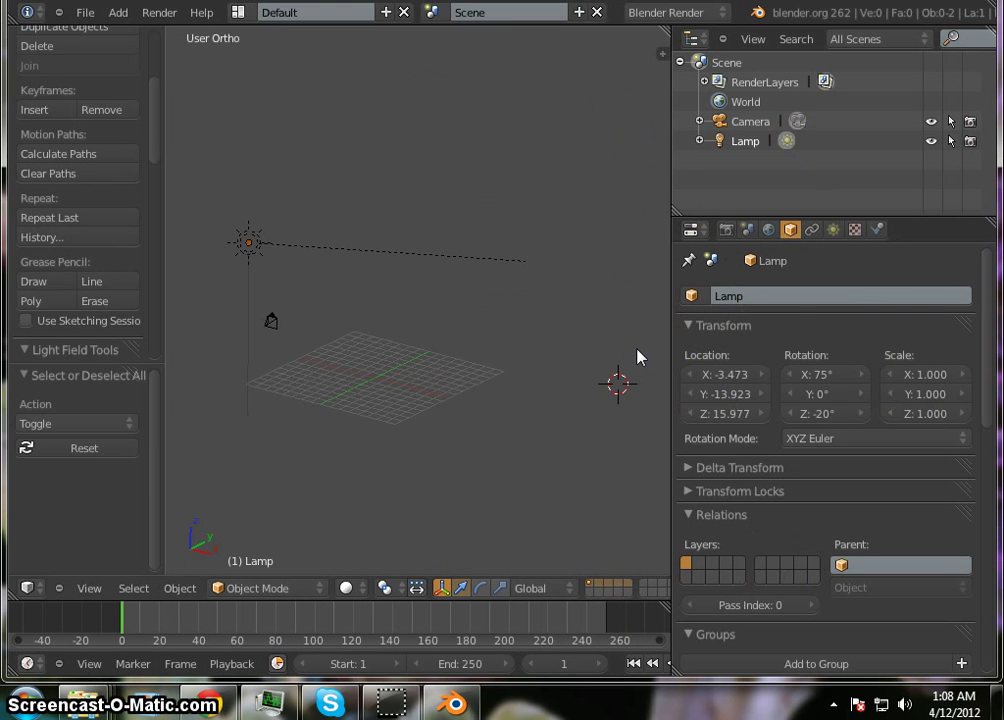
click(86, 13)
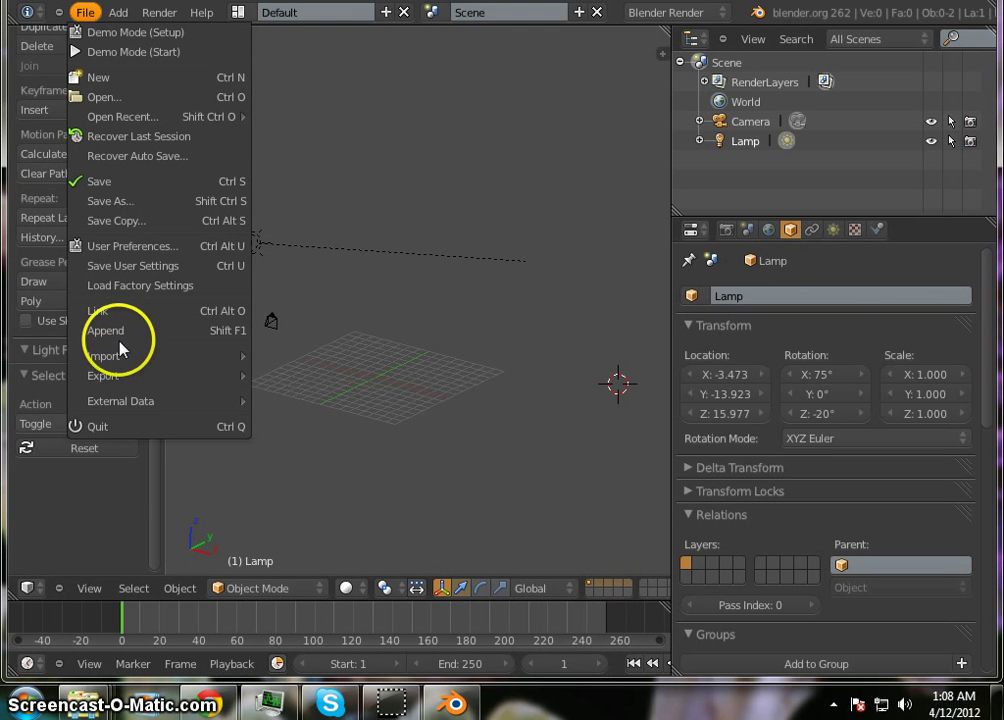
mouse_move(128, 356)
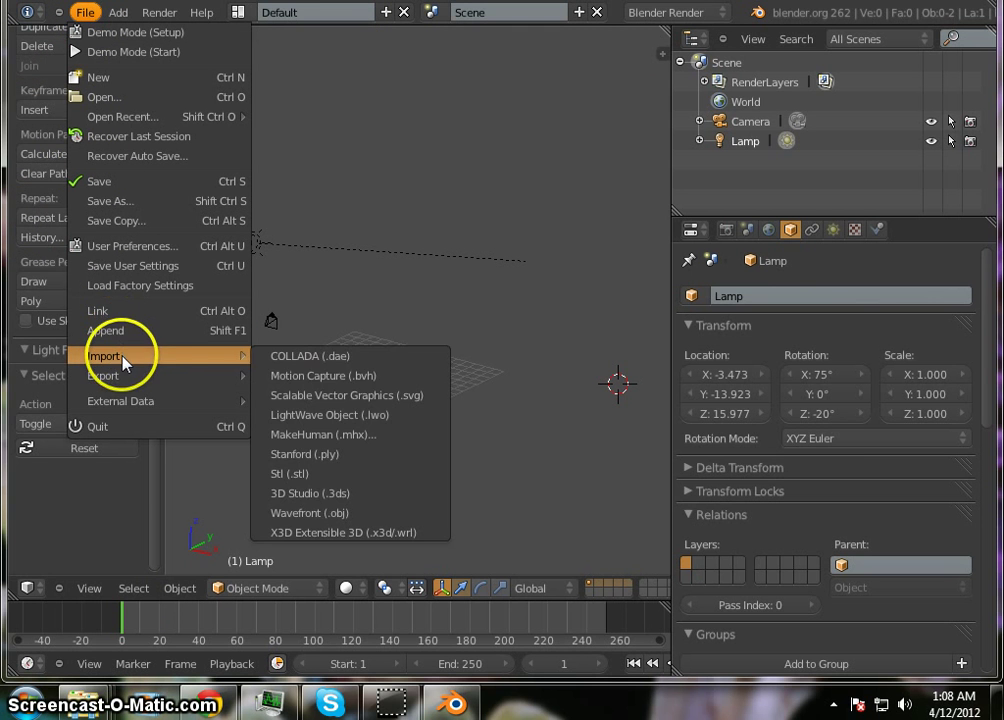
click(389, 437)
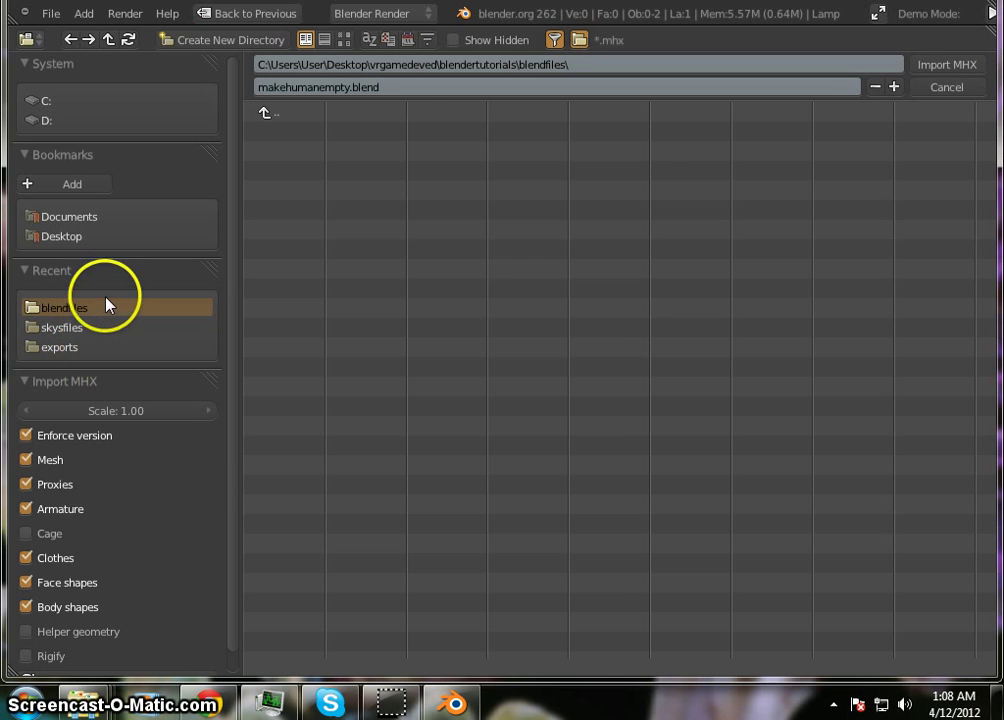
click(104, 348)
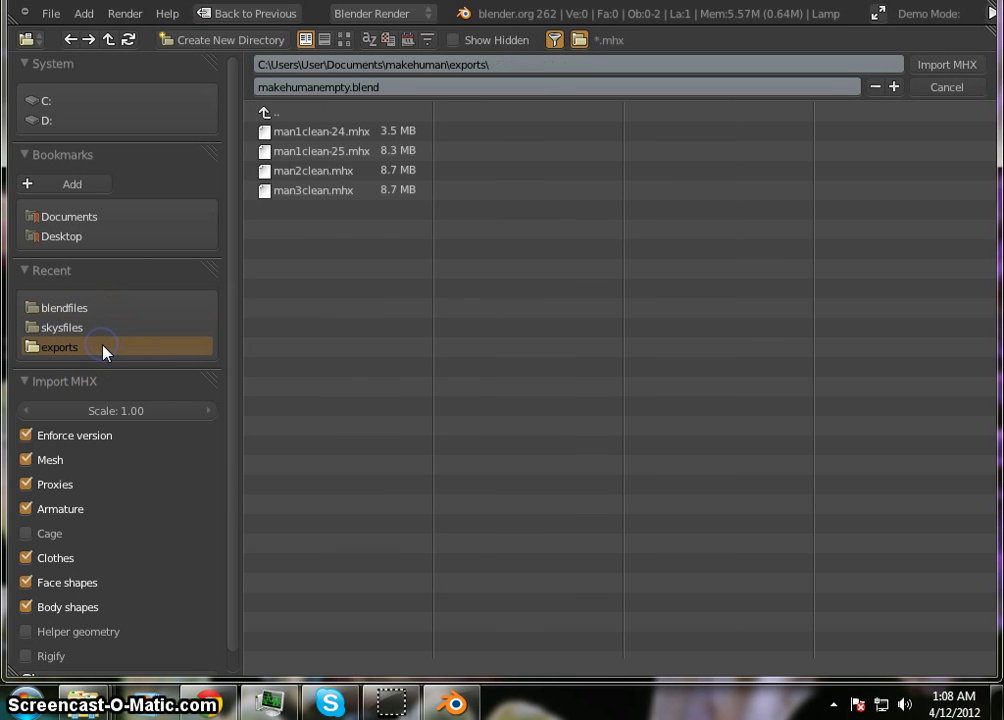
click(364, 199)
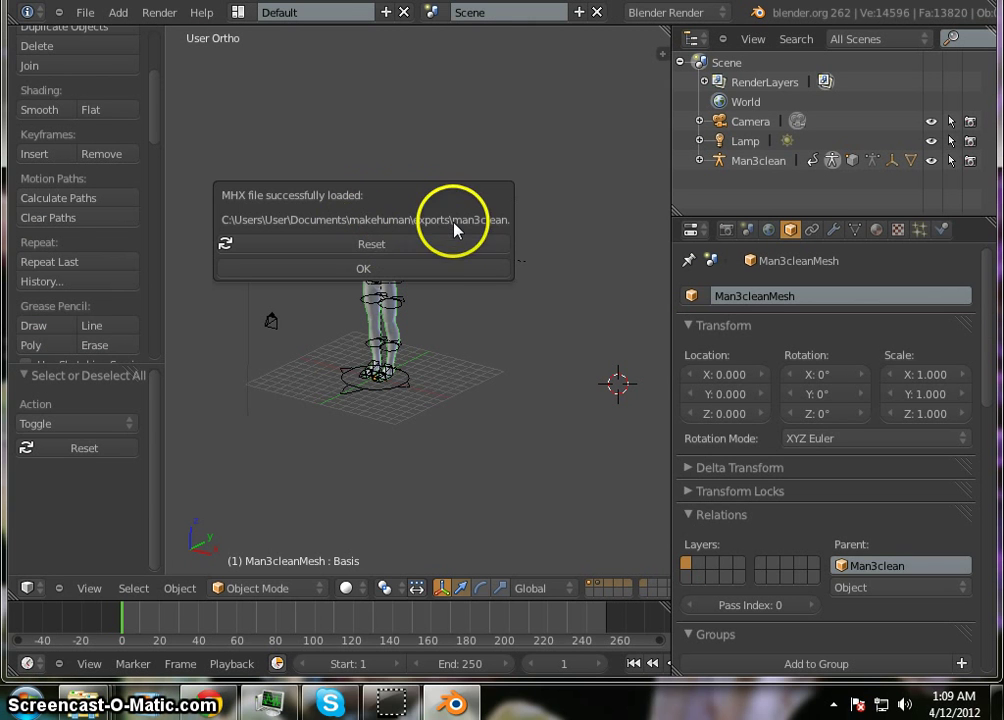
click(437, 270)
Widen the 3D viewport to give the imported figure more room.
right_click(446, 296)
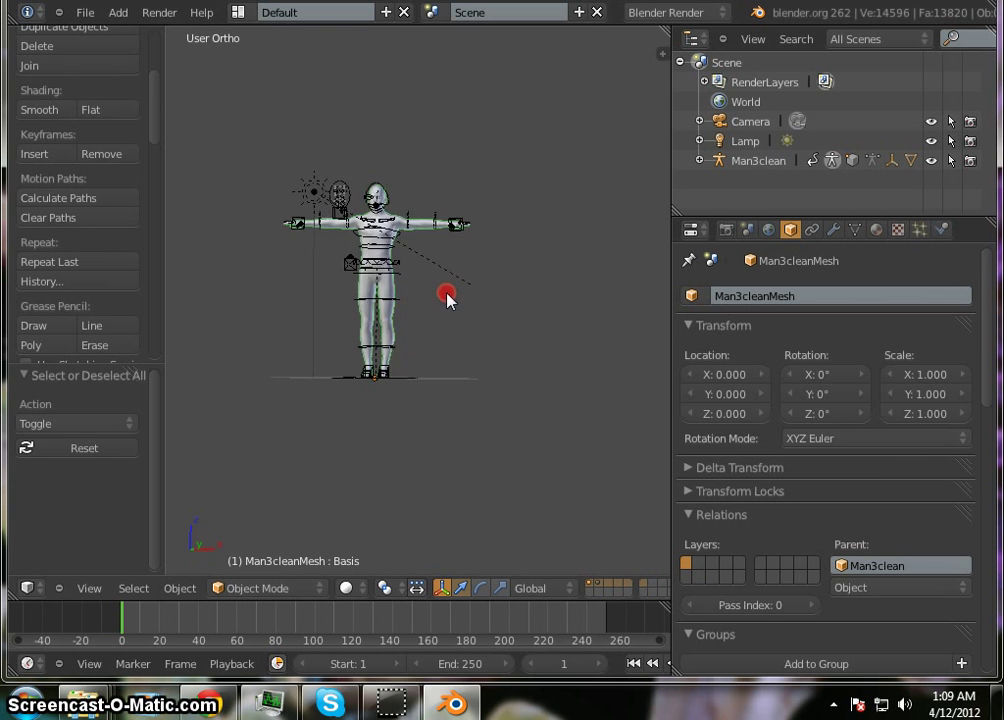
middle_drag(446, 296, 495, 390)
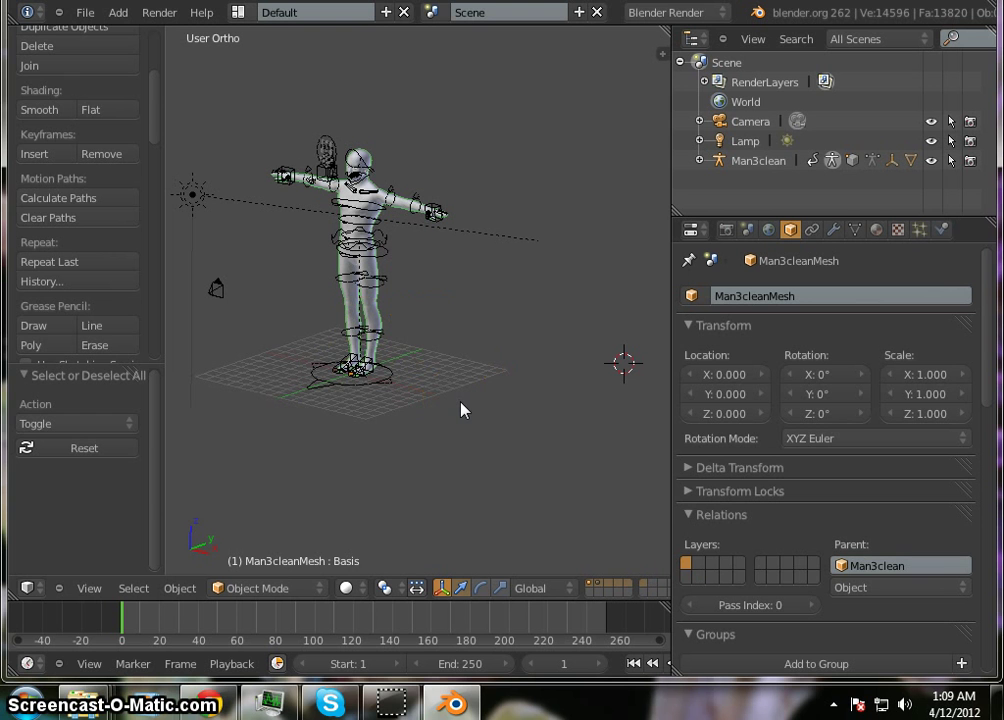
key(Home)
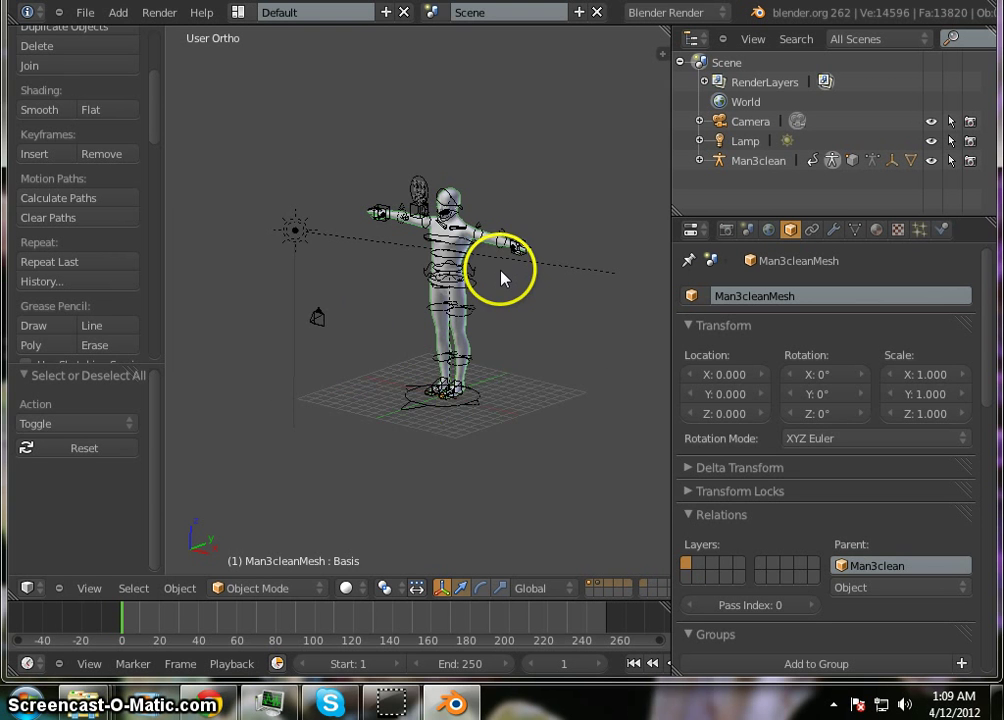
scroll(504, 277, up, 1)
scroll(504, 277, up, 1)
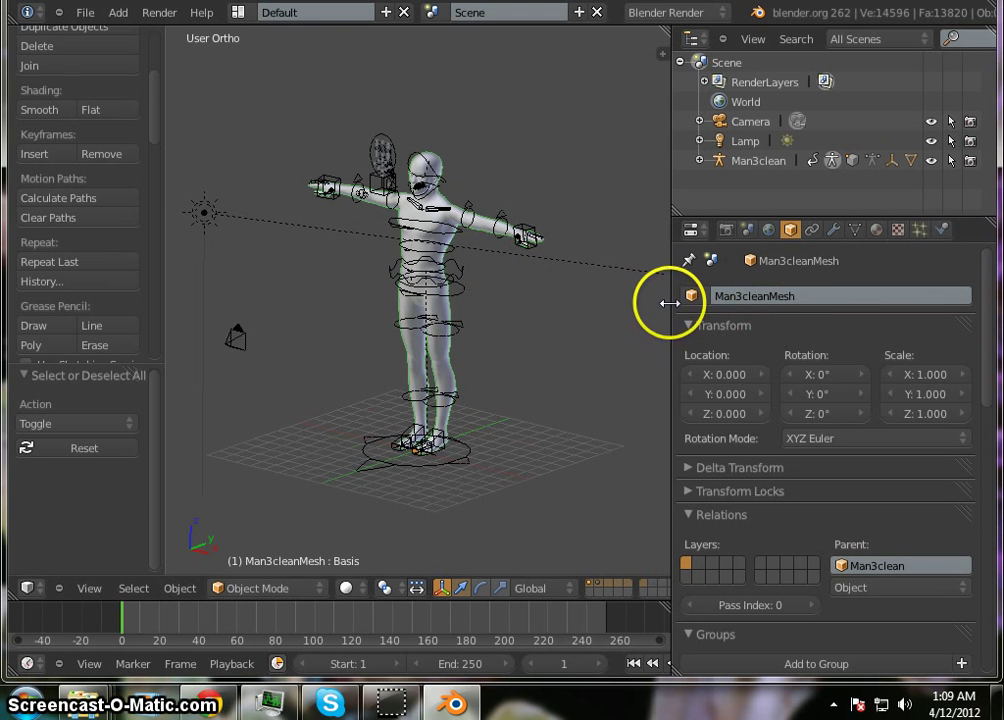
drag(670, 303, 766, 303)
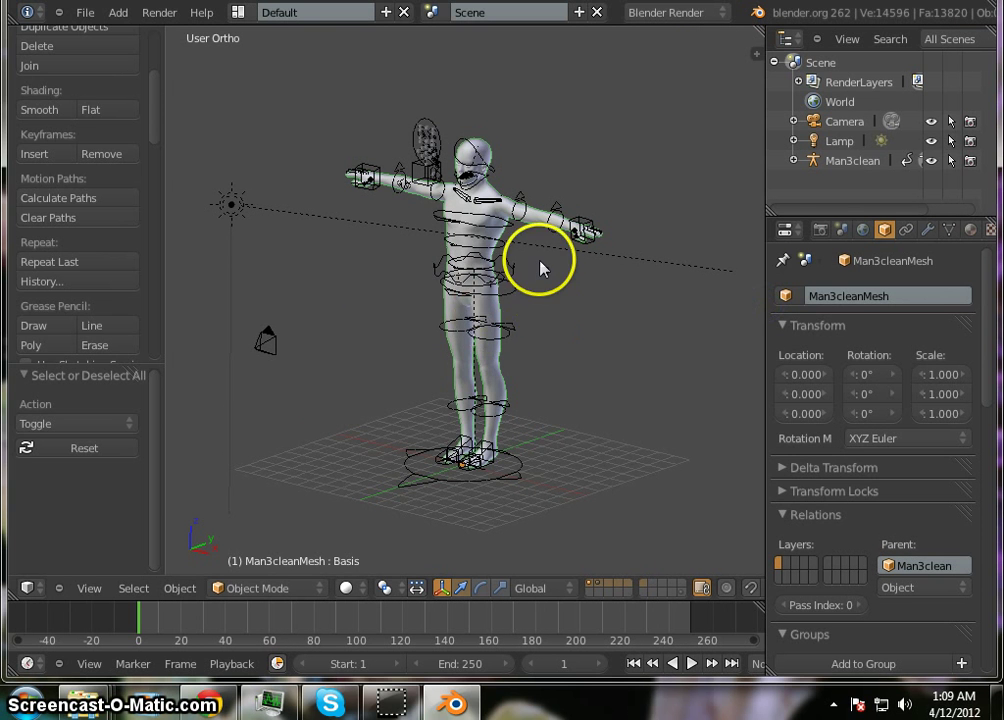
Examine the imported figure's body mesh and the rig controls around it up close.
scroll(540, 264, up, 3)
scroll(347, 269, down, 1)
scroll(464, 262, up, 5)
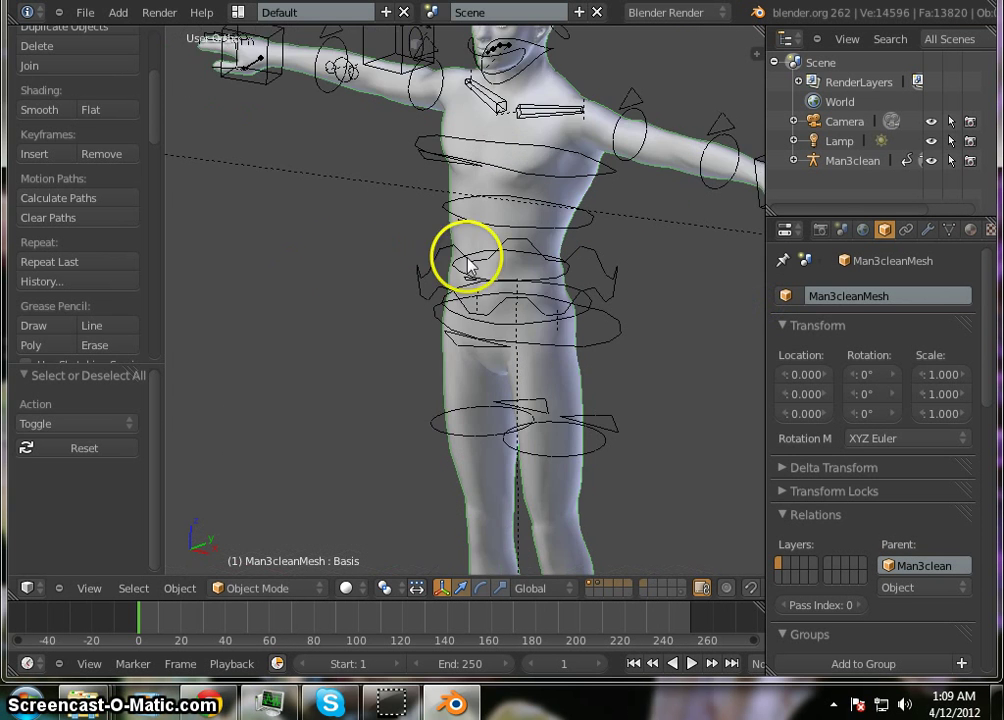
scroll(583, 264, down, 5)
scroll(648, 274, up, 3)
scroll(650, 273, down, 1)
scroll(650, 273, down, 2)
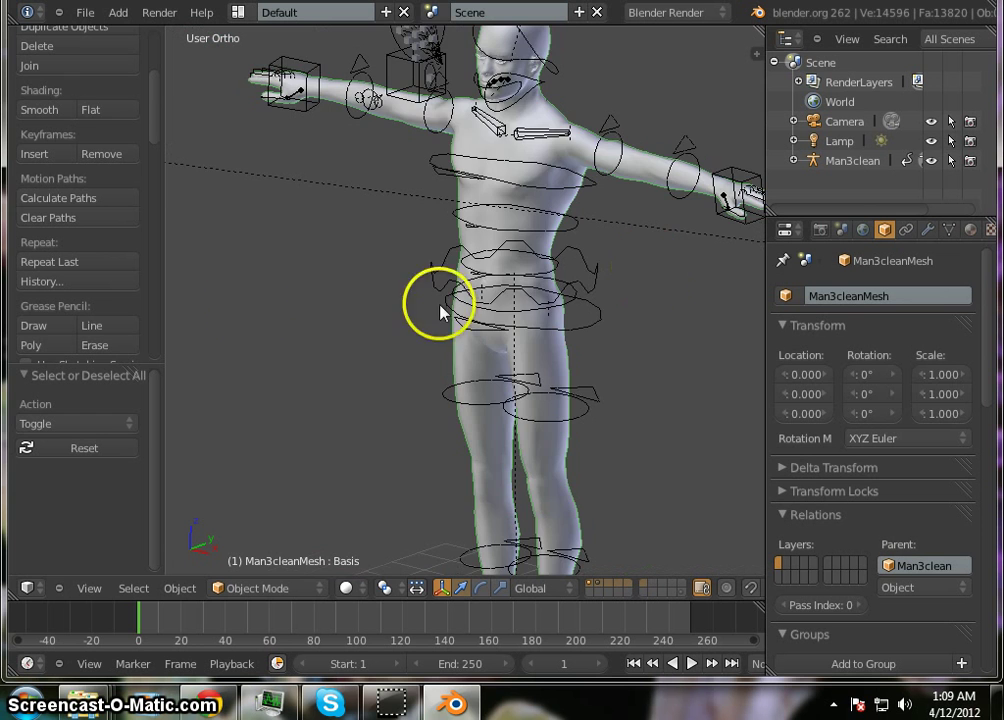
scroll(247, 309, down, 2)
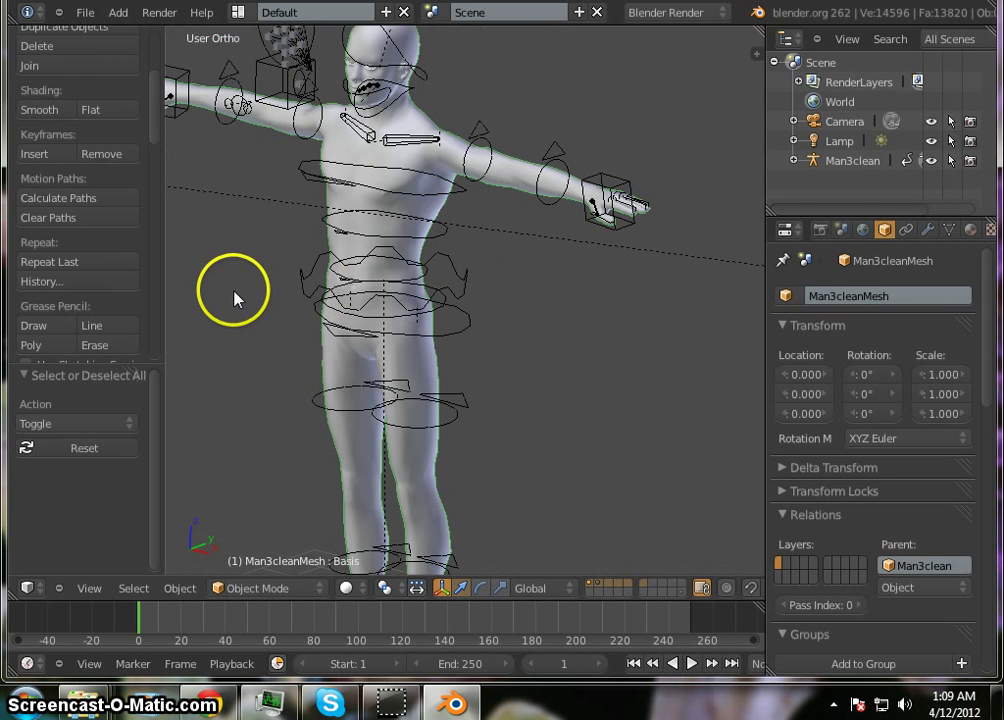
scroll(540, 336, down, 3)
scroll(300, 341, up, 1)
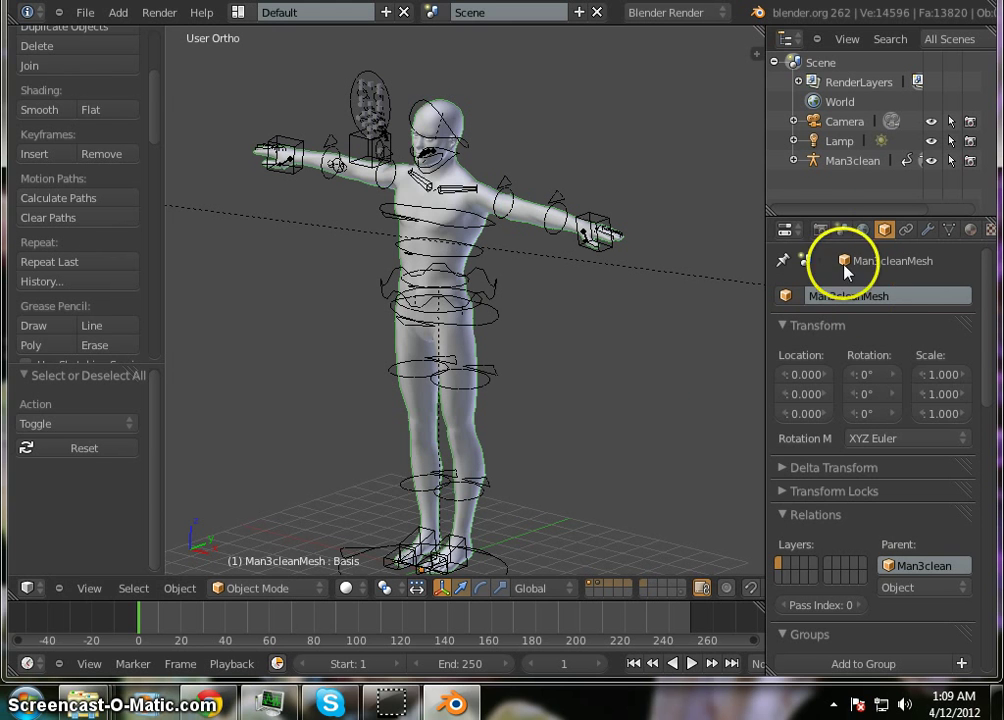
Render a still image of the imported figure from the scene camera.
click(820, 229)
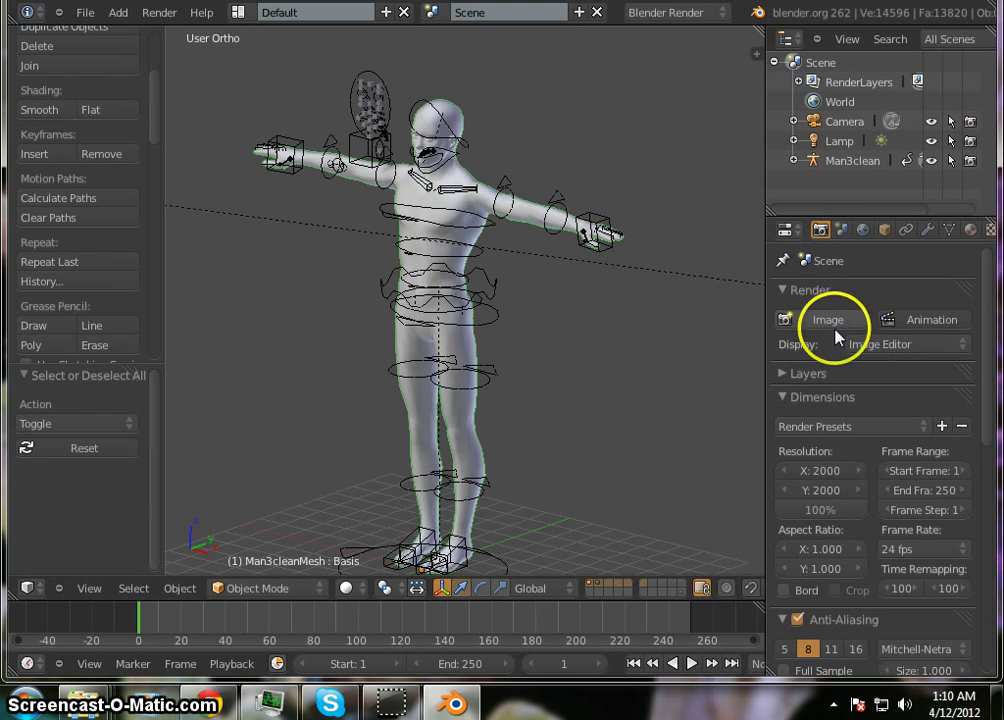
scroll(578, 320, down, 5)
scroll(655, 320, up, 6)
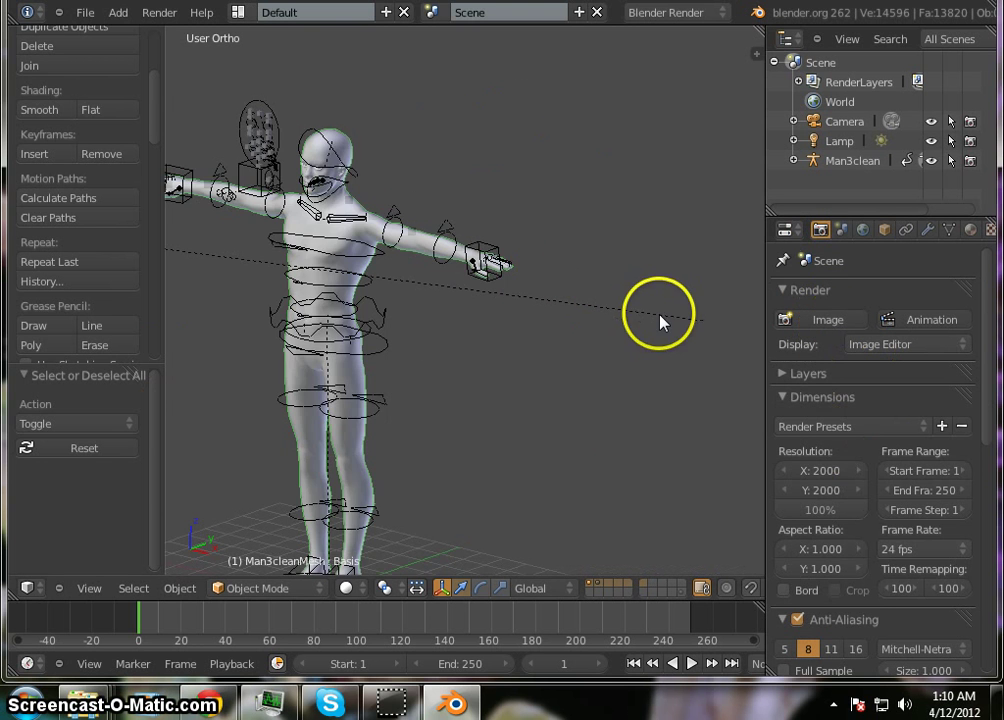
scroll(555, 358, down, 4)
scroll(332, 402, up, 2)
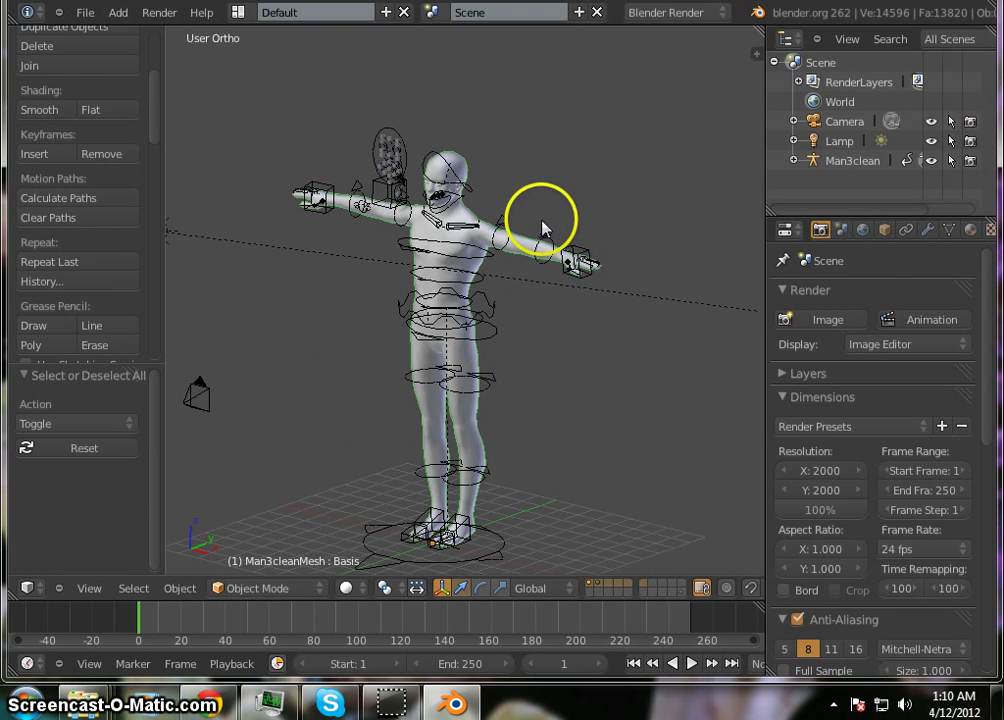
click(828, 321)
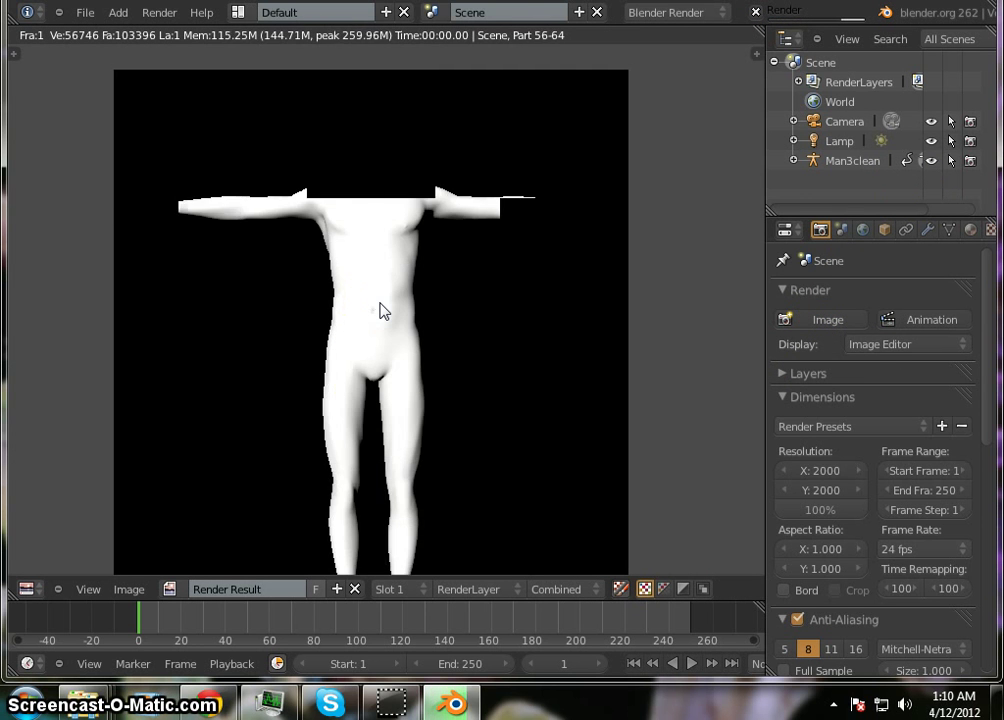
Inspect the figure's torso, chest and head in the running render as its tiles are computed.
key(F12)
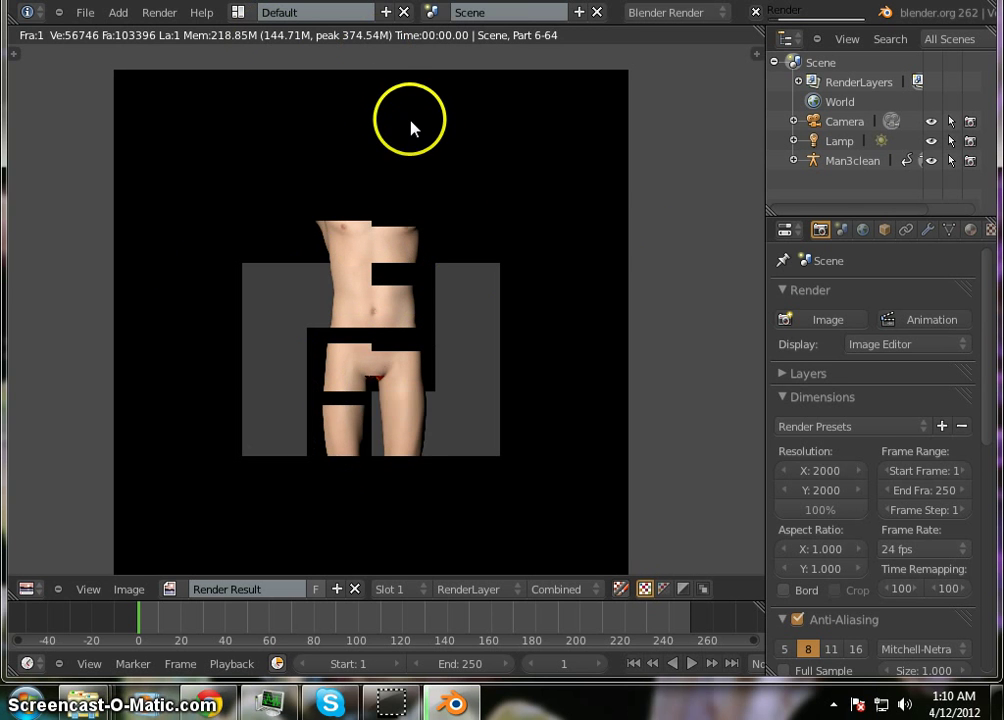
scroll(412, 150, up, 3)
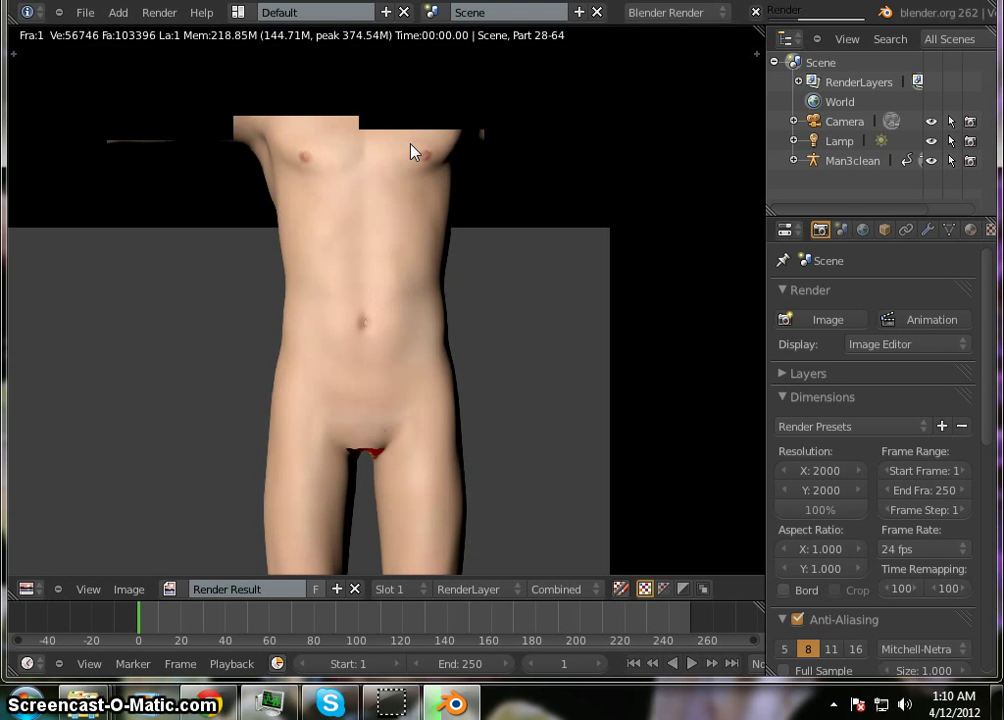
scroll(412, 150, down, 3)
scroll(412, 150, up, 3)
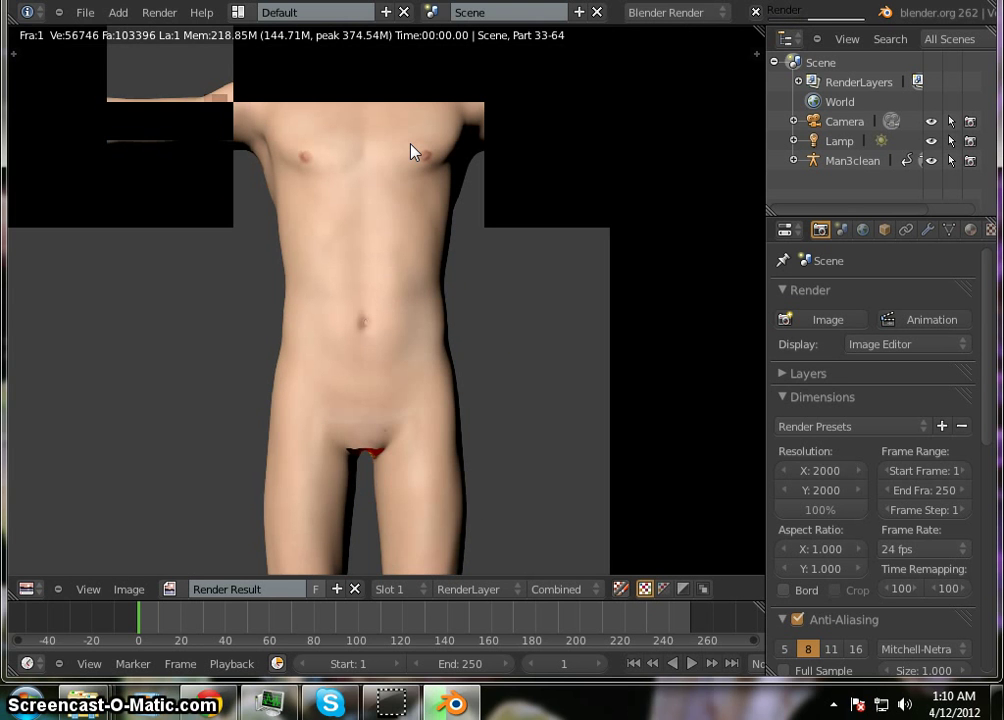
middle_drag(412, 150, 393, 372)
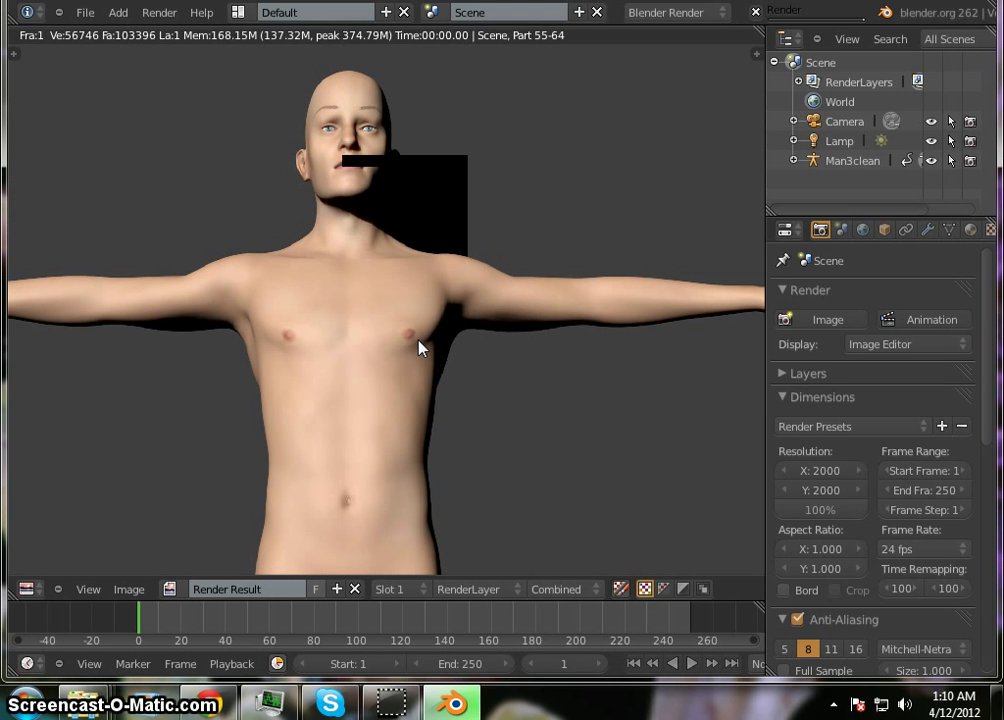
scroll(320, 186, up, 1)
scroll(320, 193, up, 1)
scroll(320, 193, down, 2)
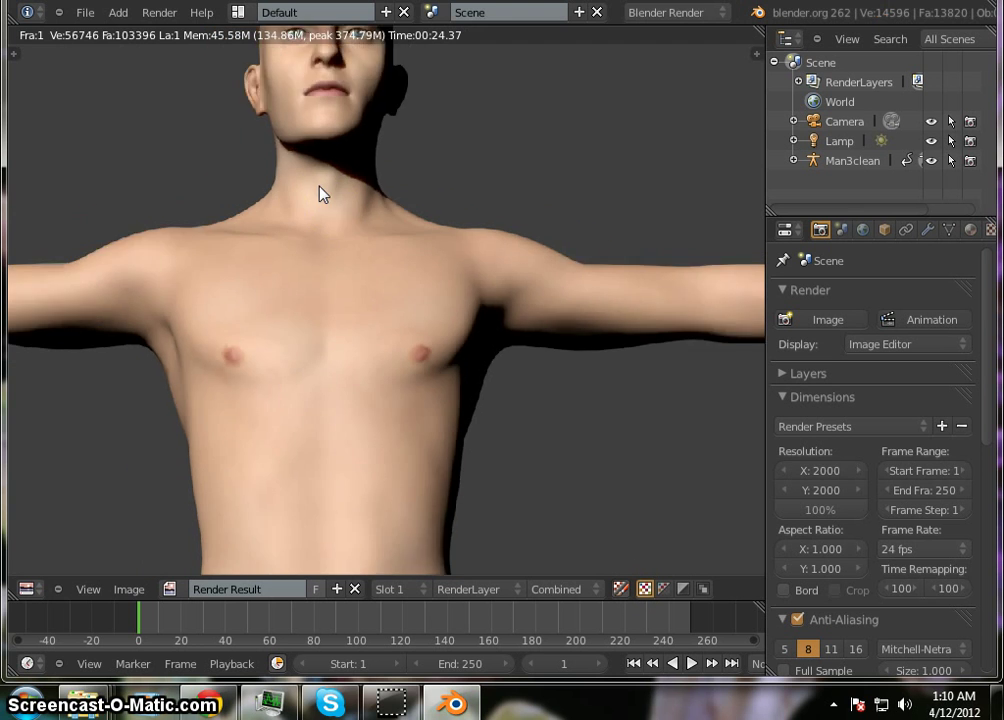
scroll(207, 203, up, 2)
scroll(207, 203, down, 2)
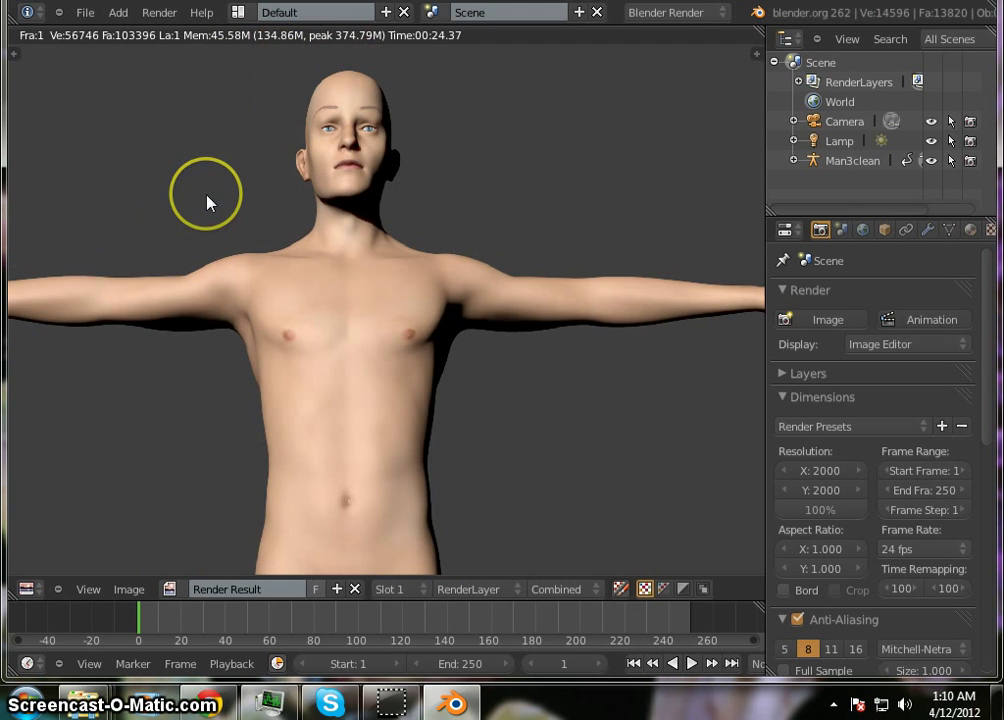
Examine the skin and shadows on the head, neck, shoulders and chest in the rendered image.
middle_drag(497, 157, 560, 168)
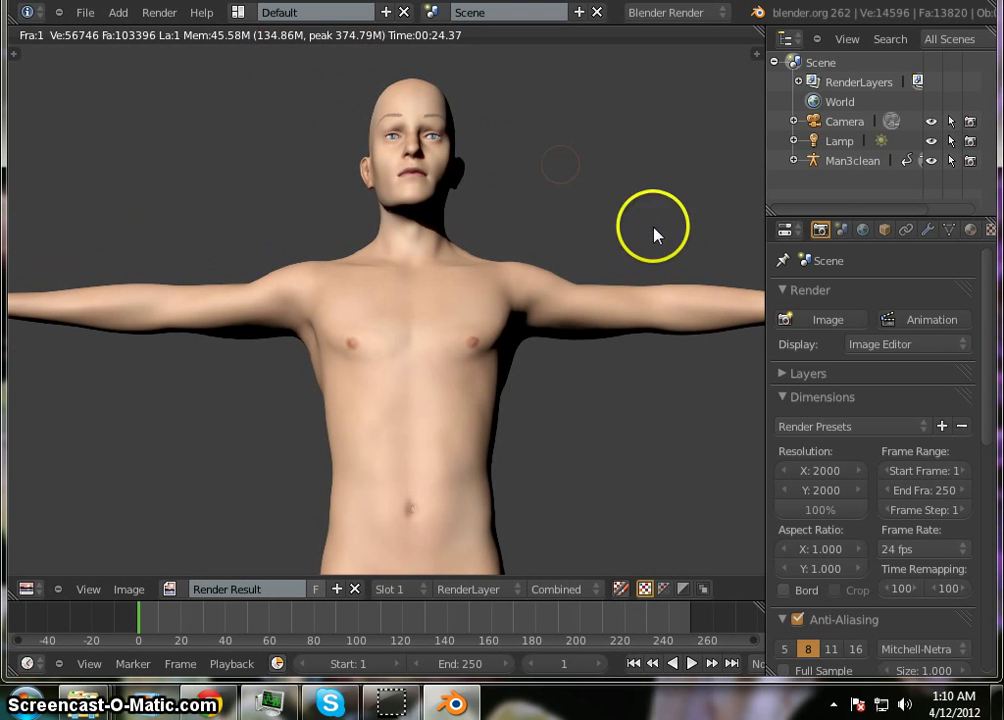
middle_drag(652, 227, 623, 224)
scroll(457, 217, up, 1)
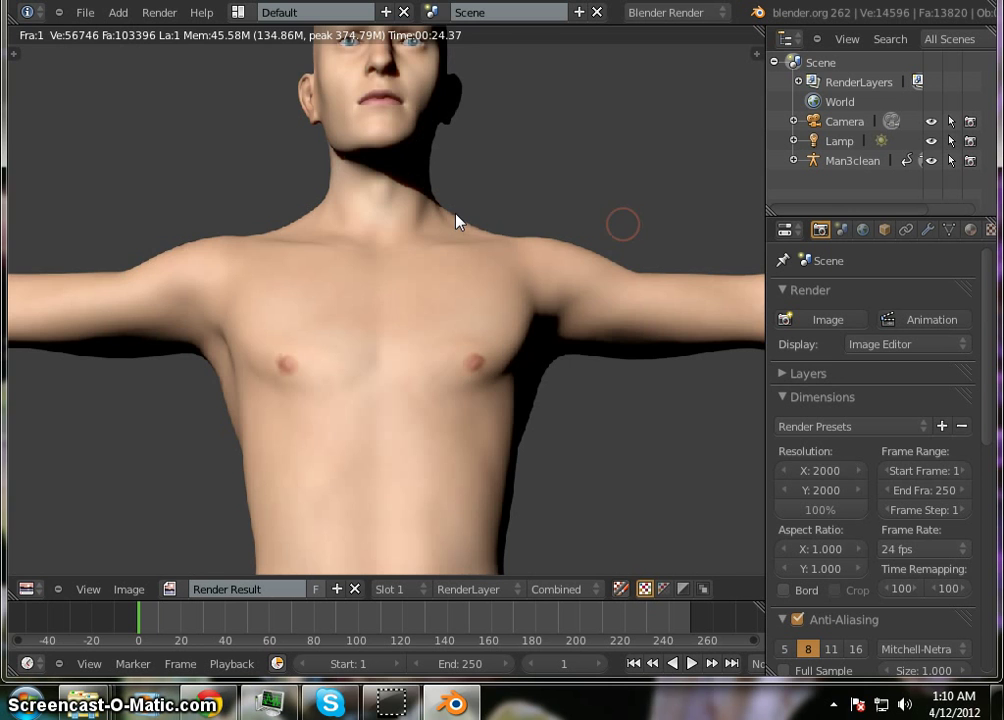
scroll(576, 203, up, 5)
scroll(576, 203, down, 6)
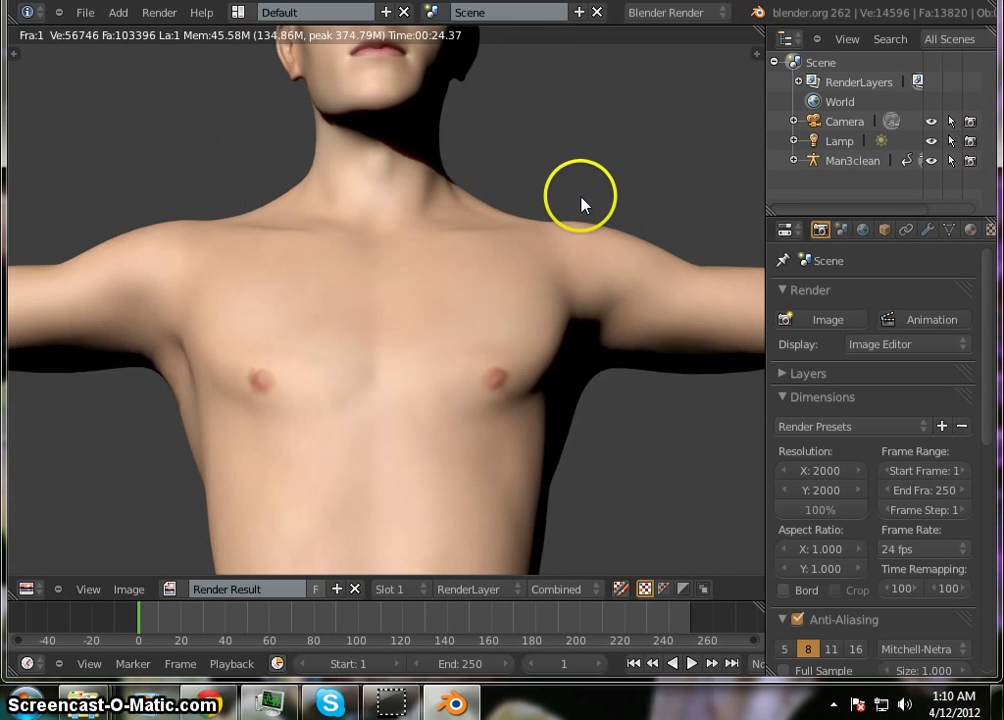
mouse_move(585, 205)
middle_down()
mouse_move(567, 303)
mouse_move(504, 298)
mouse_move(525, 183)
middle_up()
scroll(508, 303, up, 3)
scroll(562, 298, down, 2)
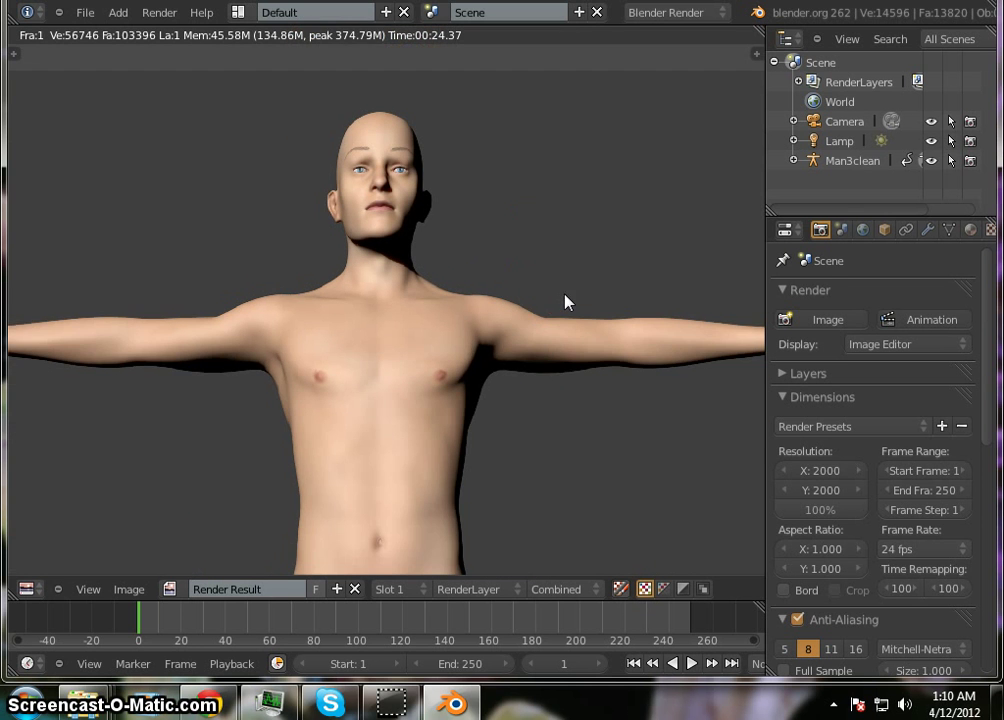
scroll(509, 376, up, 3)
scroll(522, 298, up, 1)
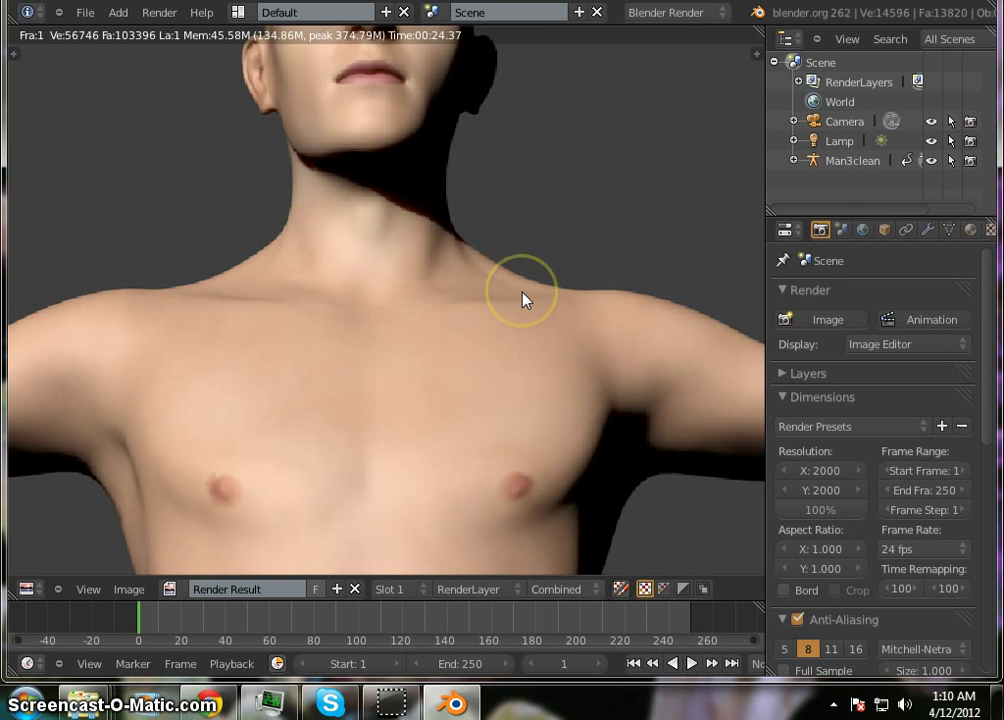
scroll(522, 298, up, 3)
scroll(522, 298, down, 10)
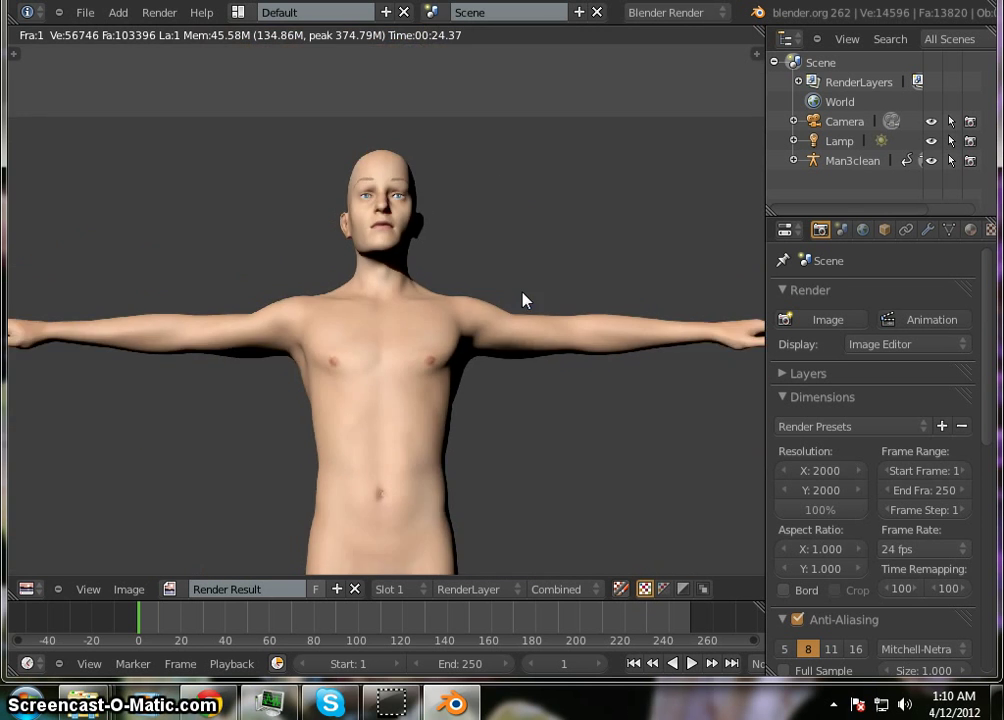
scroll(455, 355, up, 1)
scroll(455, 355, up, 6)
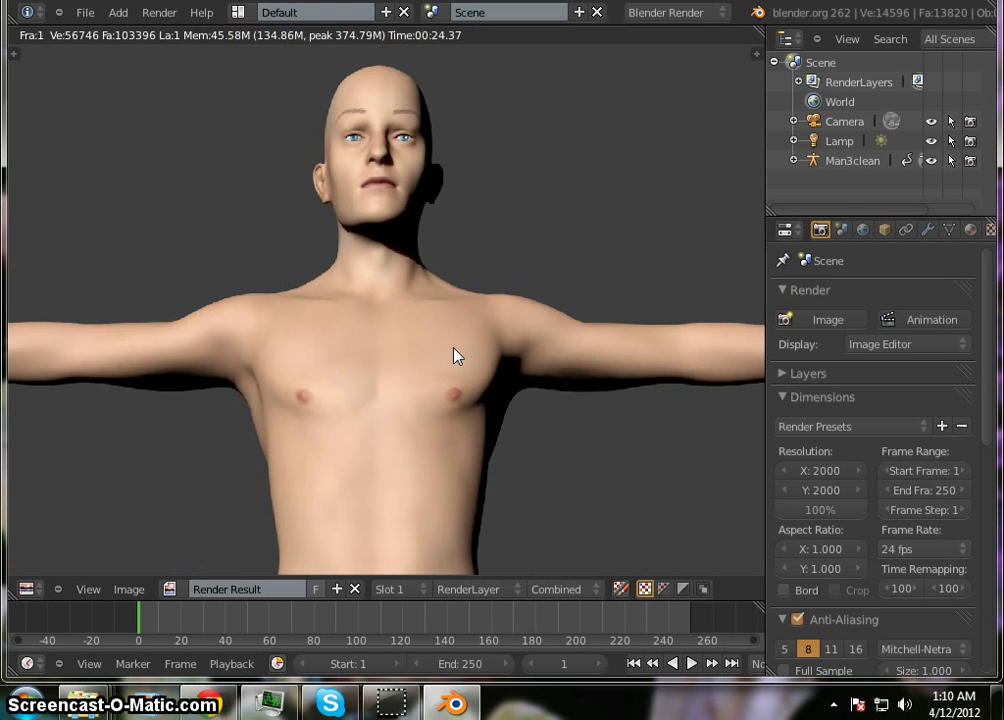
scroll(455, 355, down, 1)
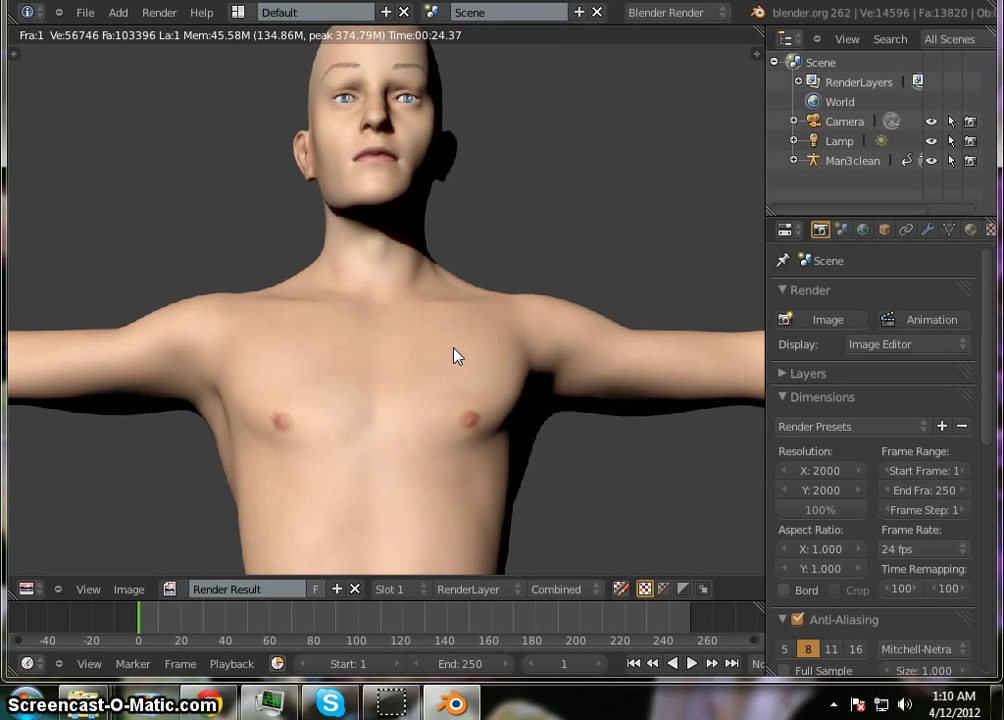
scroll(455, 355, down, 1)
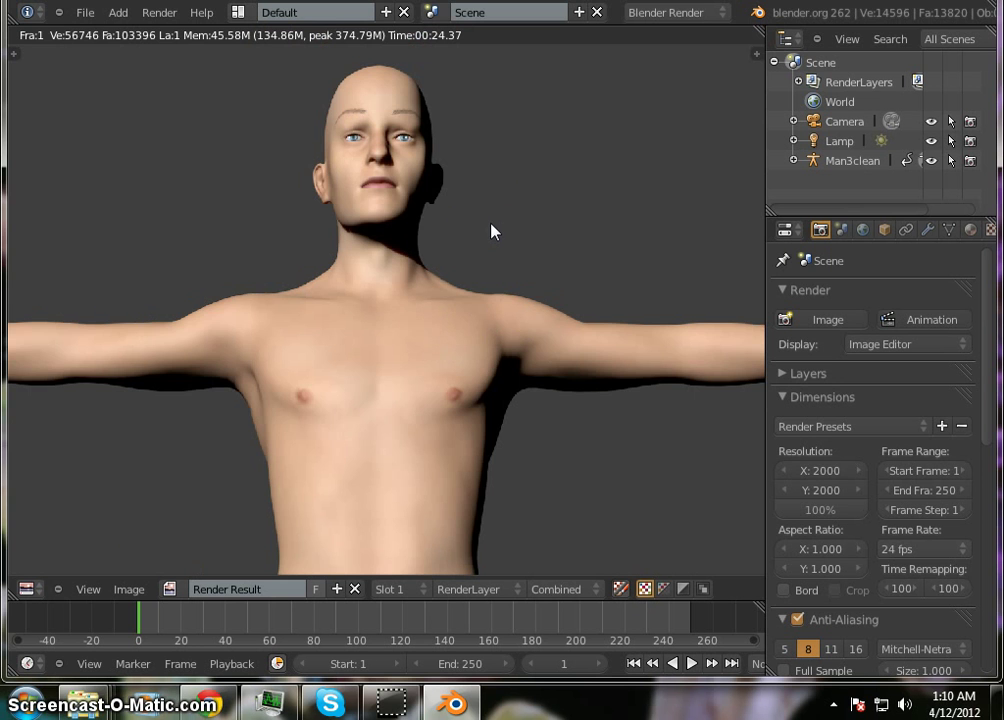
Compare the rendered figure's full-body appearance with close views of its abdomen, chest and face.
scroll(490, 231, down, 3)
middle_drag(460, 209, 461, 206)
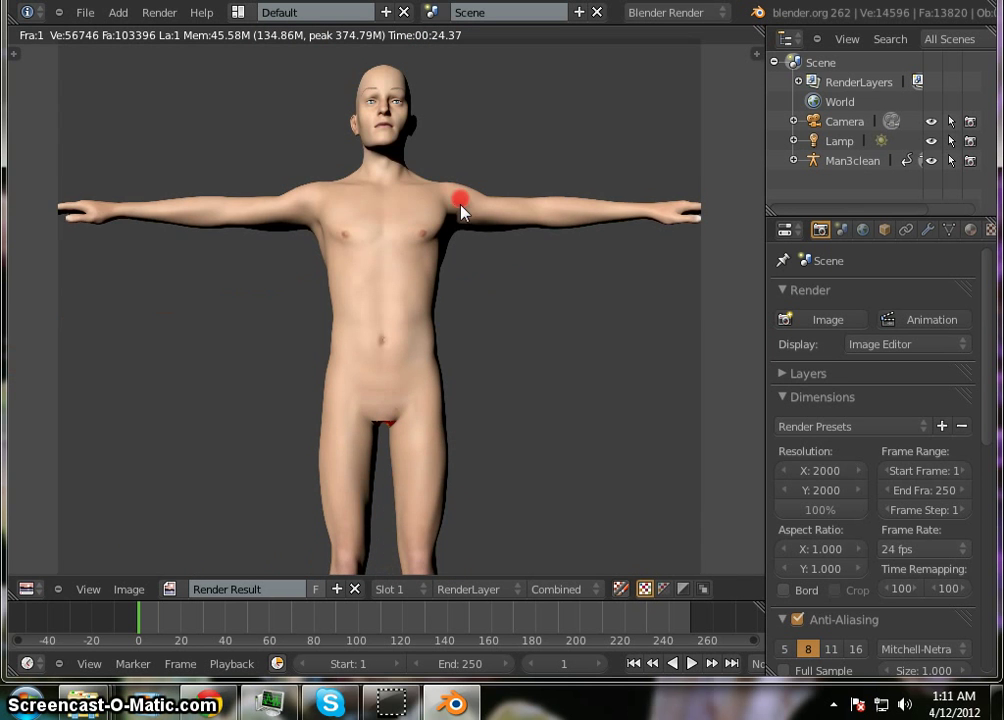
scroll(460, 207, down, 5)
scroll(440, 229, up, 4)
scroll(441, 234, up, 6)
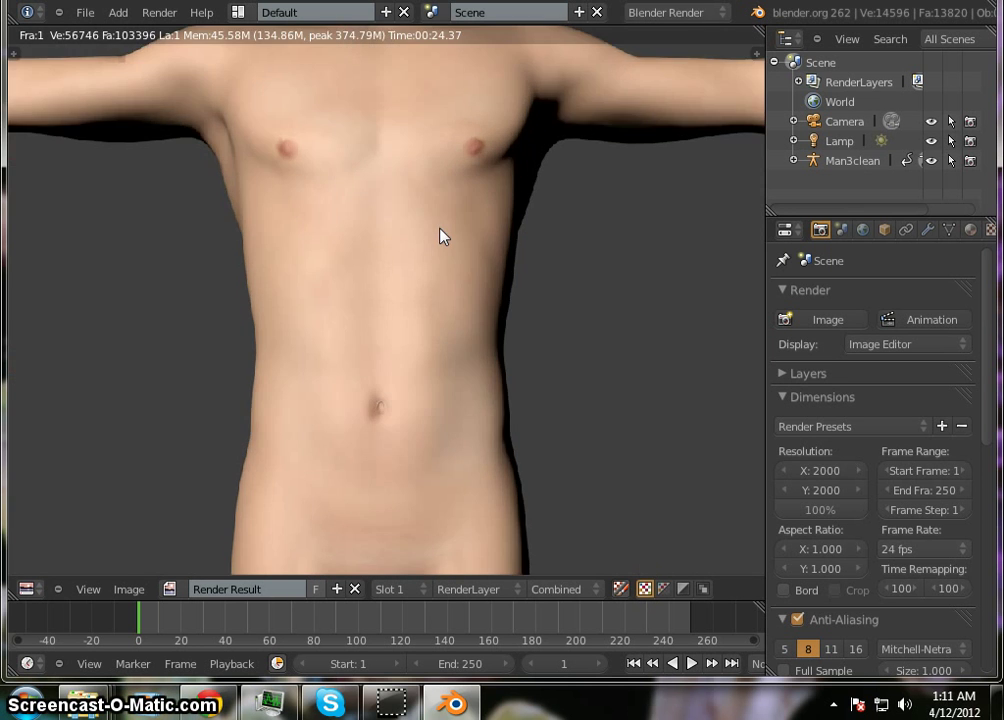
scroll(443, 236, down, 3)
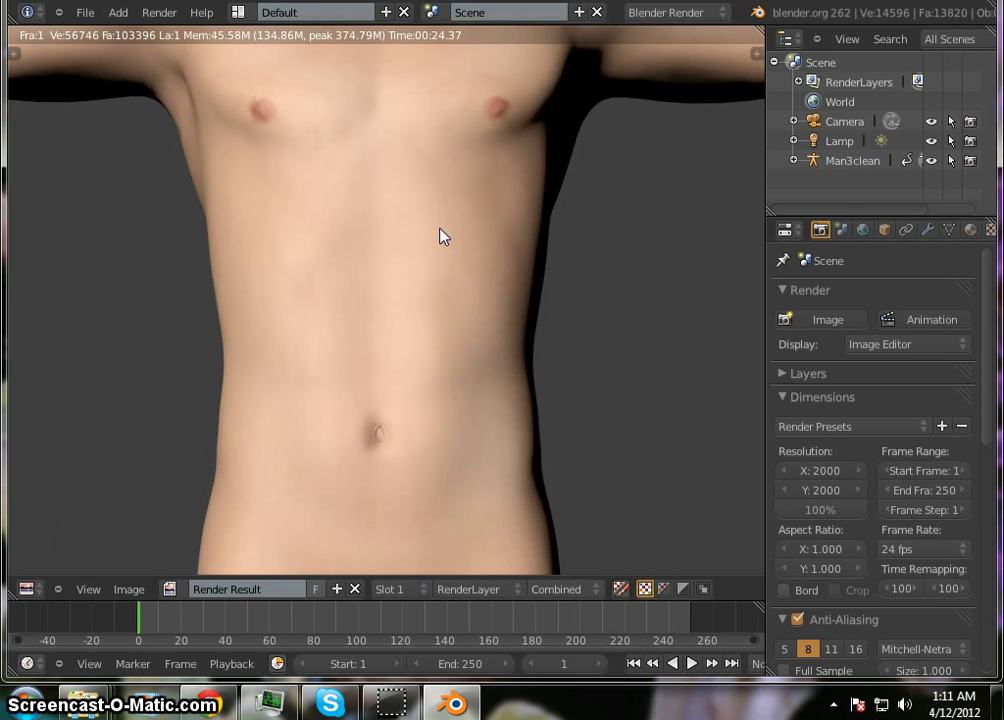
middle_drag(439, 233, 452, 665)
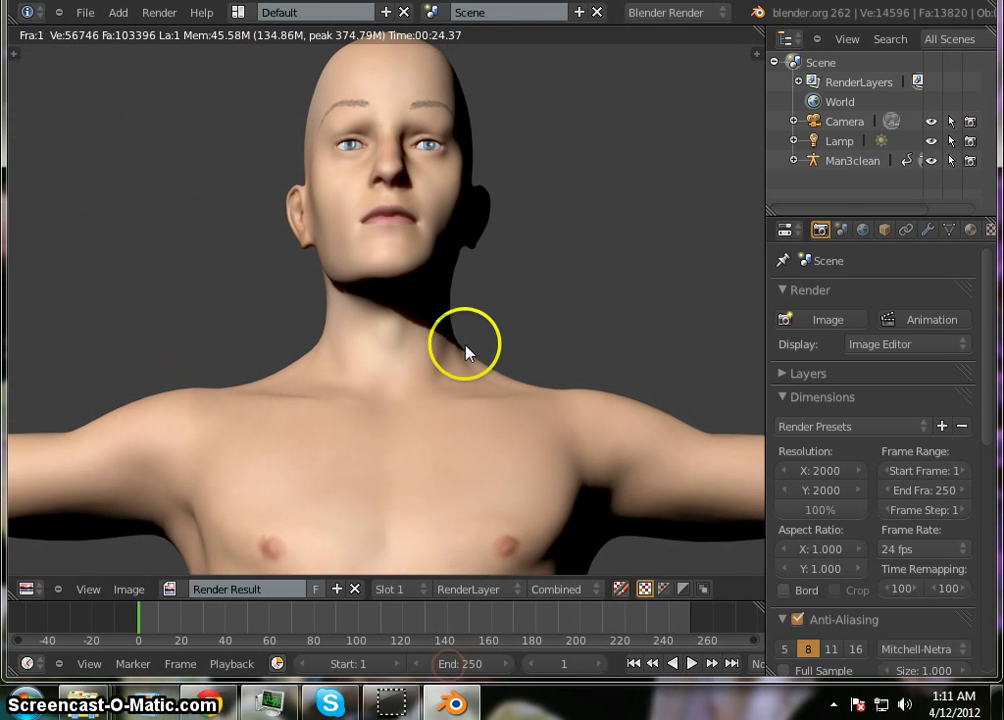
mouse_move(464, 342)
middle_down()
mouse_move(455, 383)
mouse_move(457, 333)
middle_up()
scroll(457, 333, down, 2)
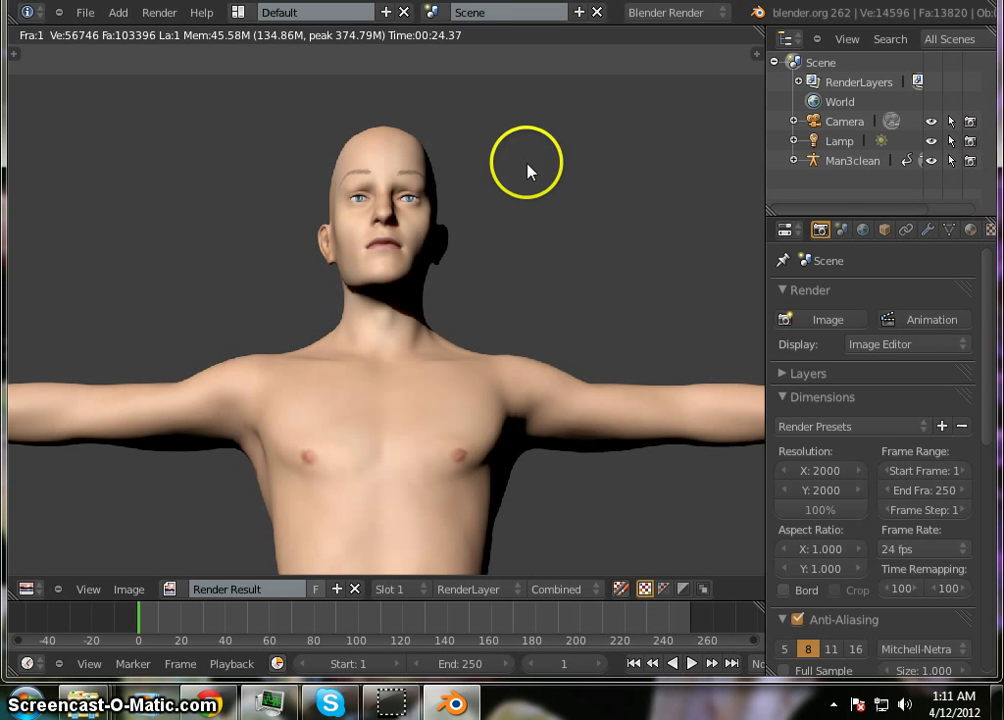
scroll(455, 298, down, 3)
scroll(450, 305, up, 3)
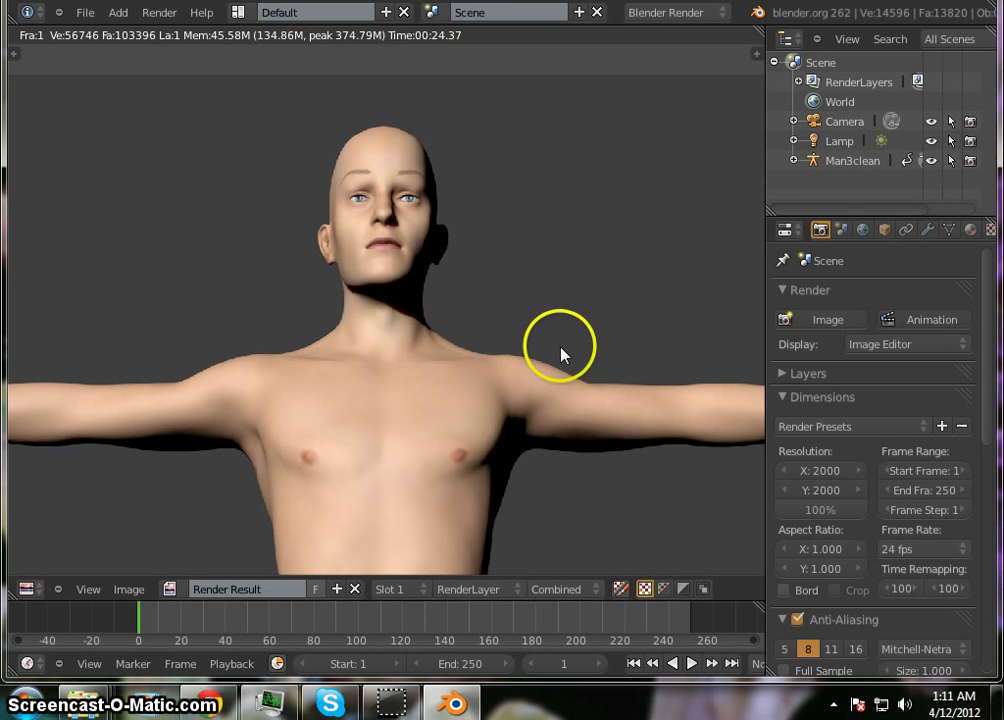
middle_drag(526, 374, 531, 287)
scroll(531, 282, down, 2)
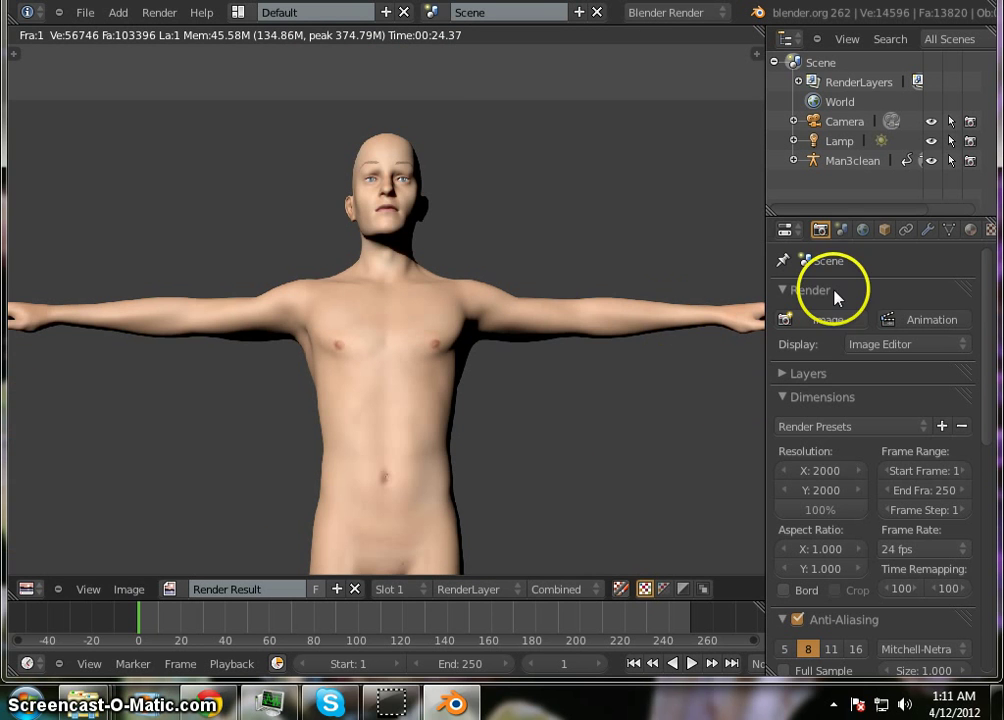
scroll(405, 236, down, 4)
scroll(403, 275, up, 4)
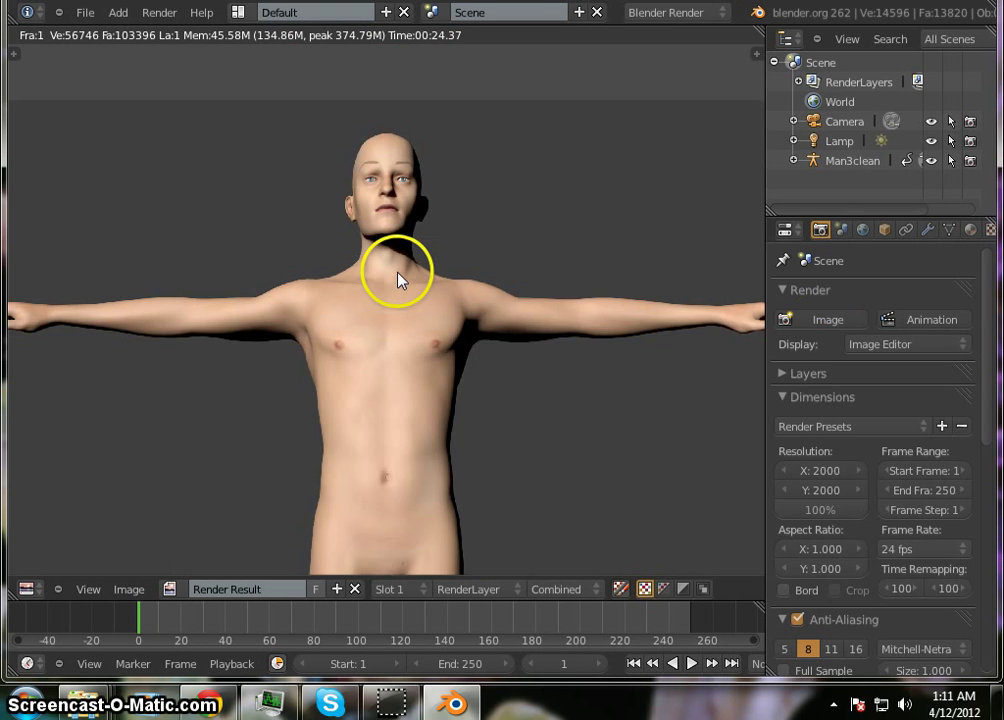
scroll(403, 280, up, 2)
scroll(404, 280, down, 1)
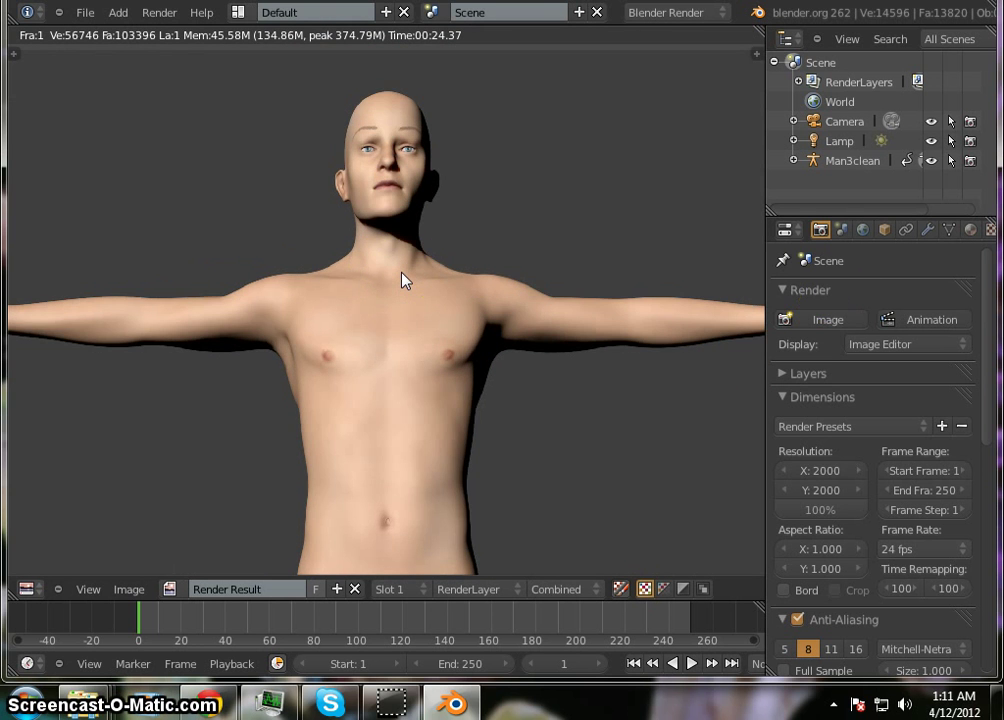
scroll(402, 273, up, 1)
scroll(402, 273, down, 1)
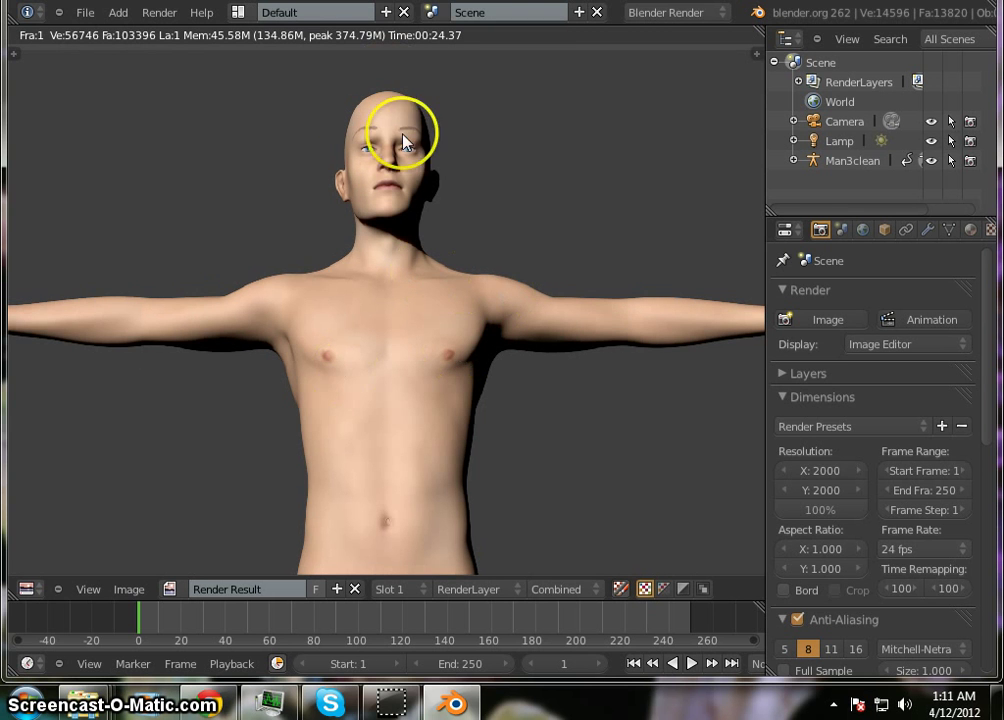
Return from the render result to the 3D view and enable the first diffuse.001 texture slot of the figure's material.
click(30, 591)
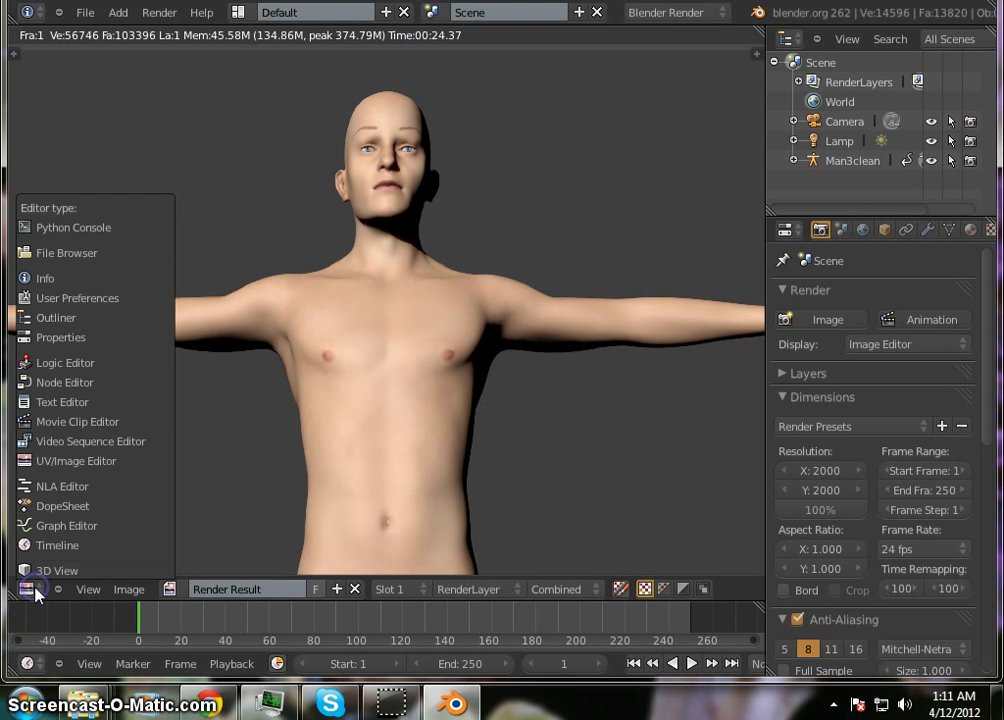
click(60, 572)
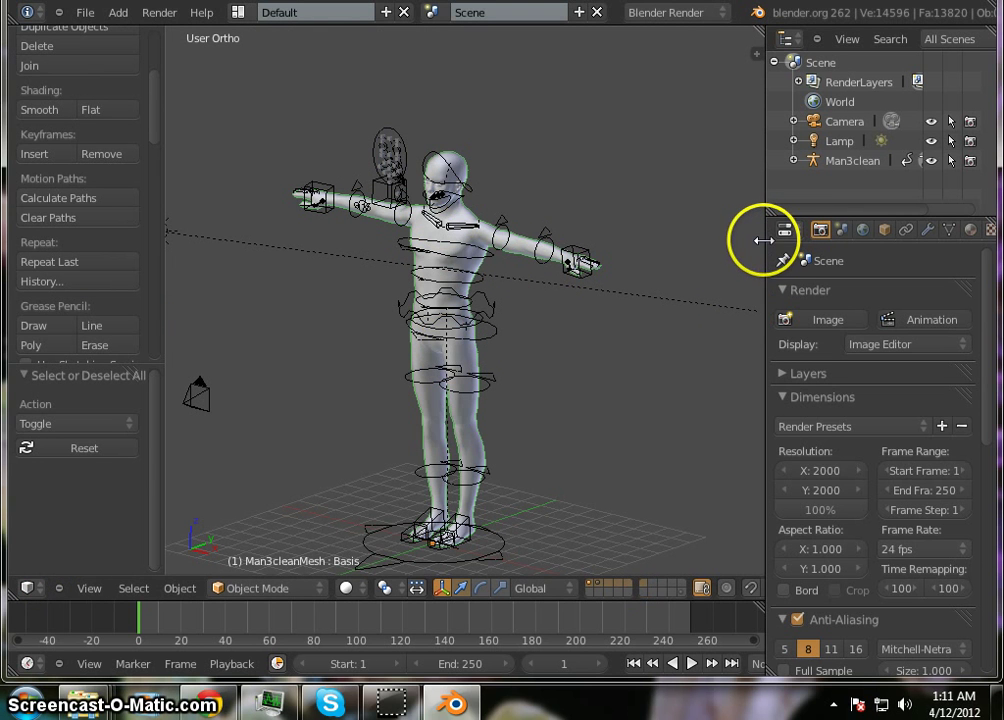
drag(766, 240, 683, 234)
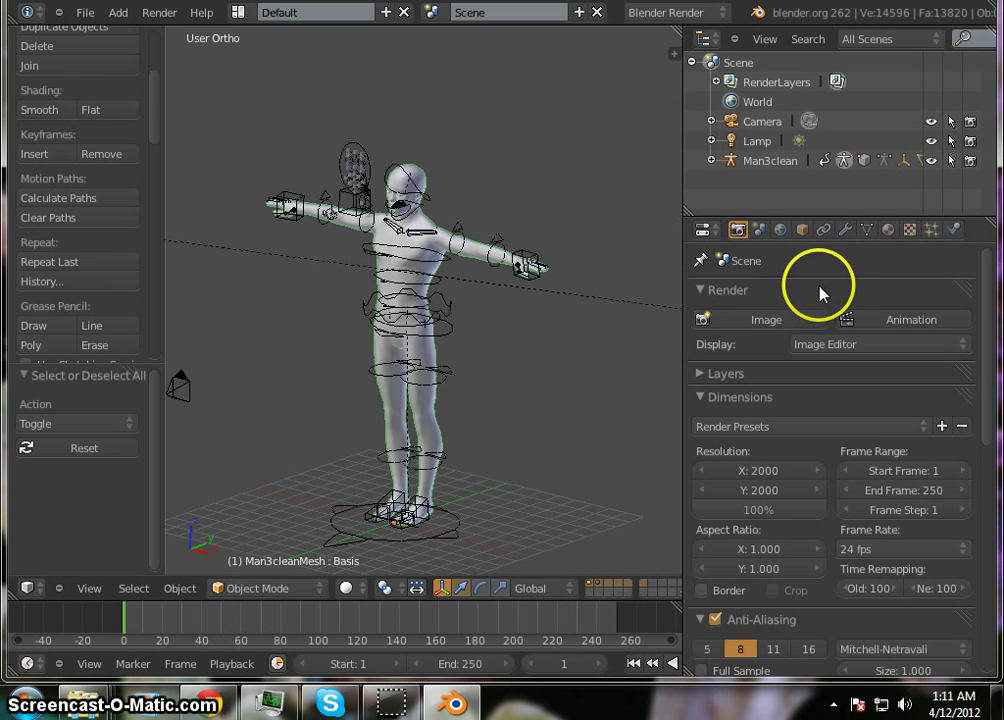
click(911, 230)
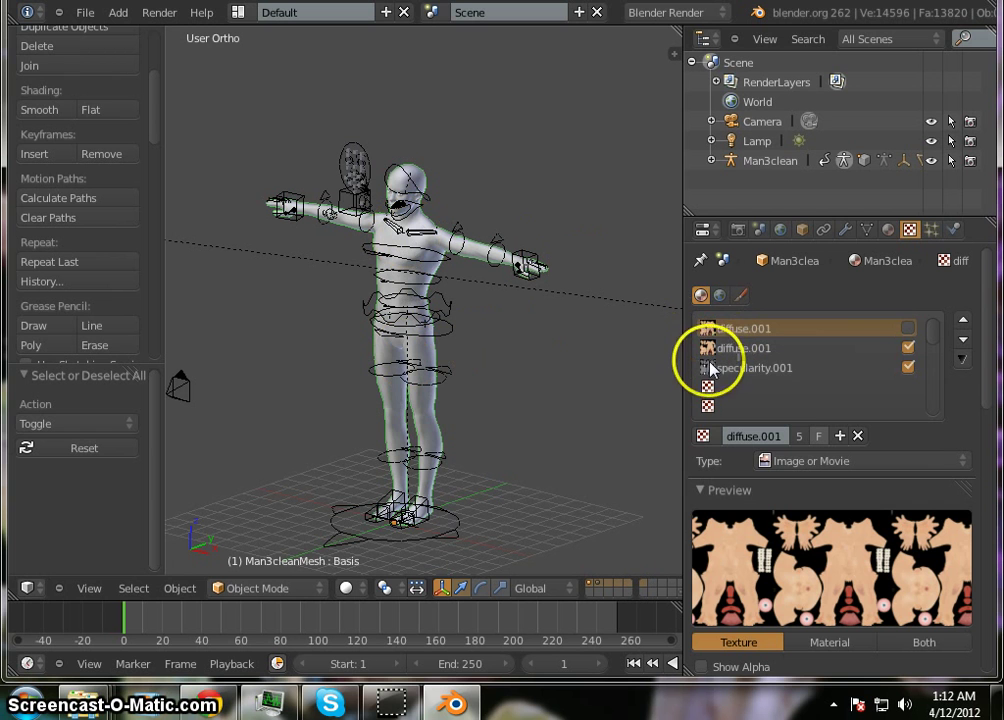
click(909, 330)
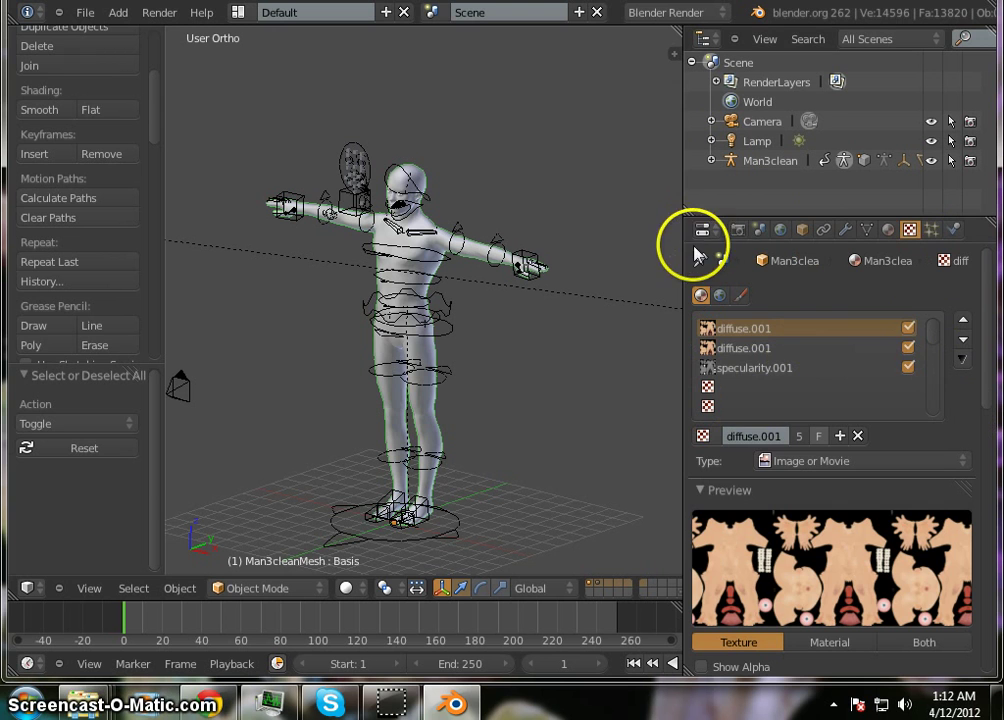
Render the figure again with both diffuse textures enabled and inspect its chest and shoulders up close.
click(738, 231)
click(755, 318)
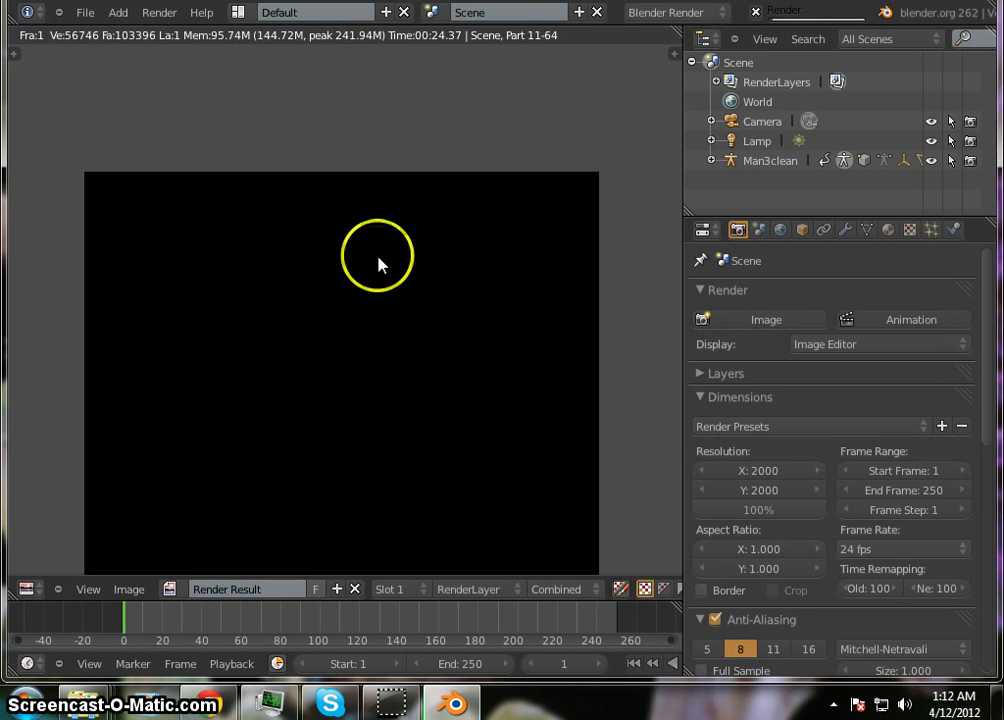
scroll(372, 366, up, 1)
scroll(372, 366, down, 2)
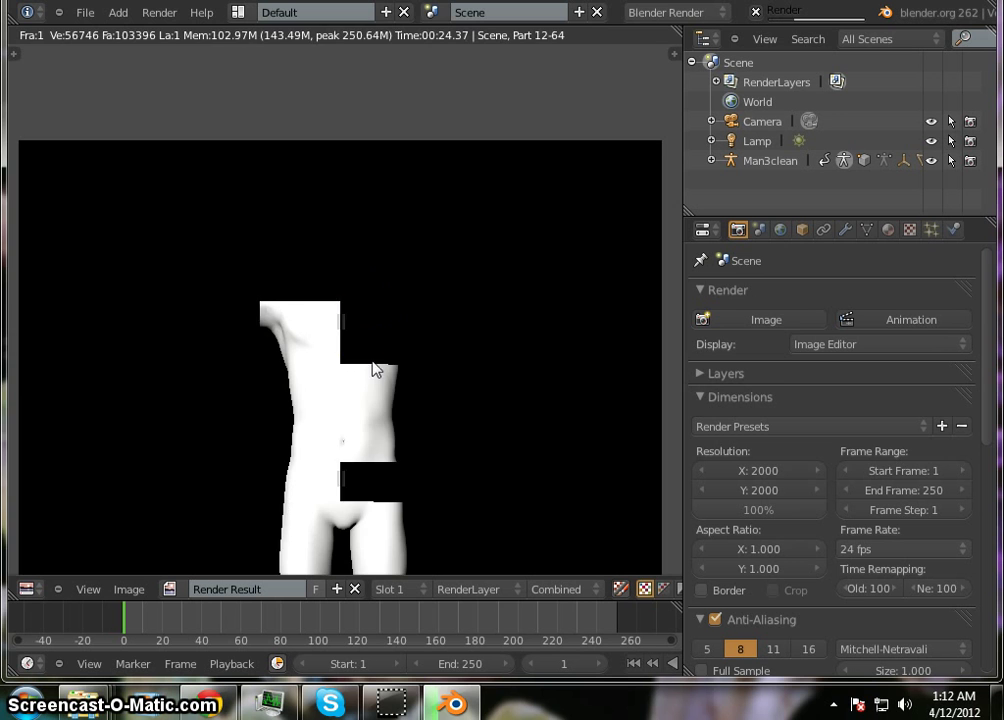
scroll(350, 308, up, 2)
key(F12)
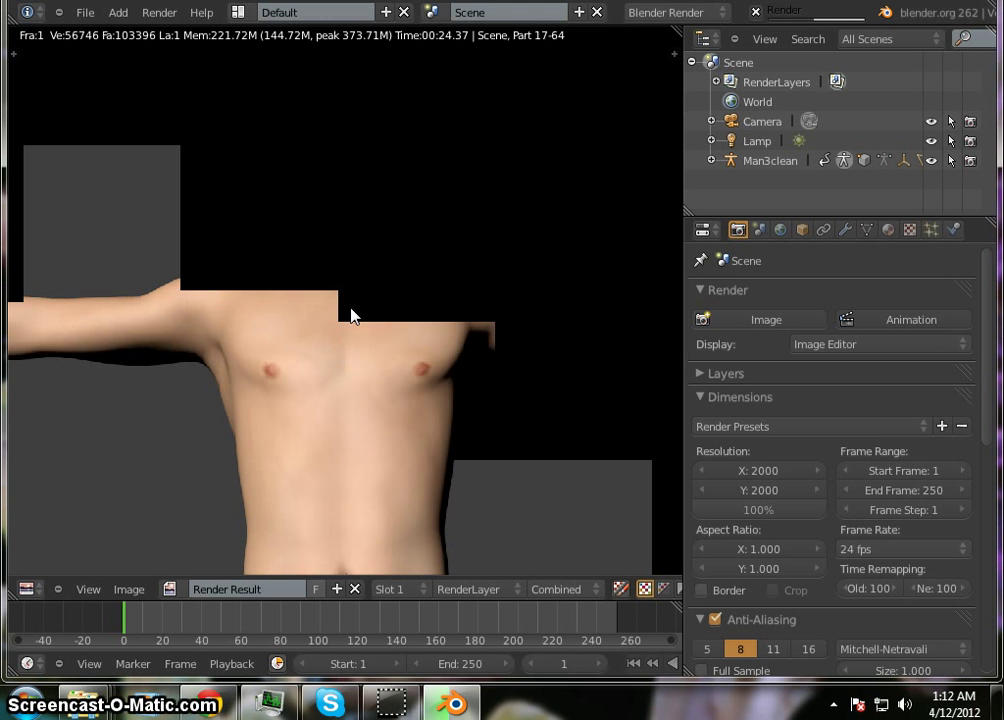
scroll(419, 309, down, 6)
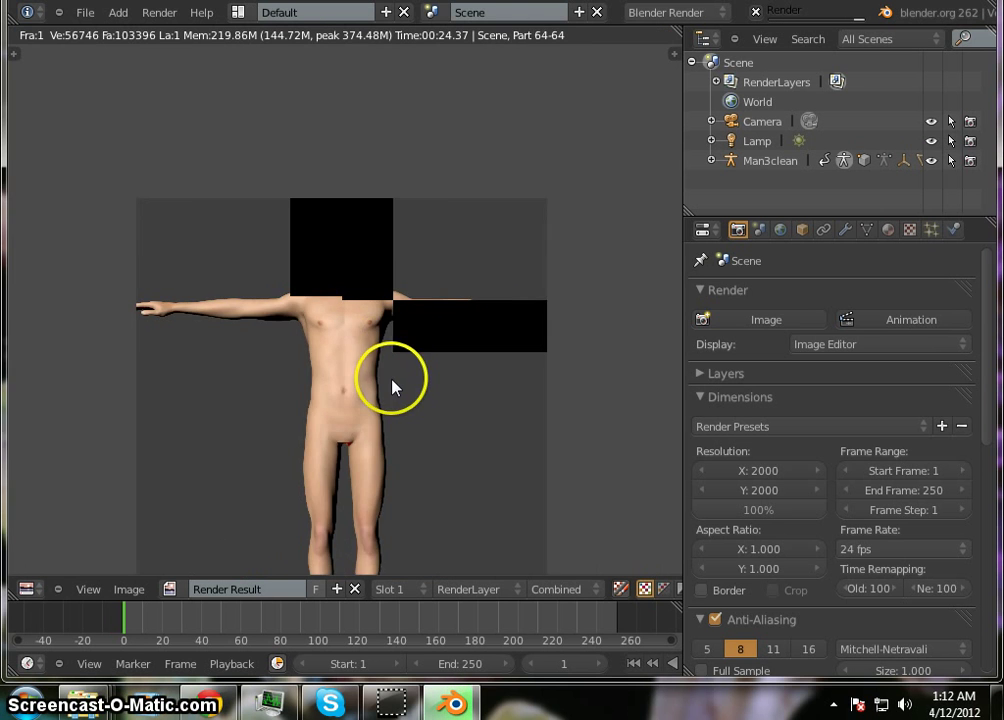
scroll(393, 385, up, 4)
scroll(369, 325, up, 3)
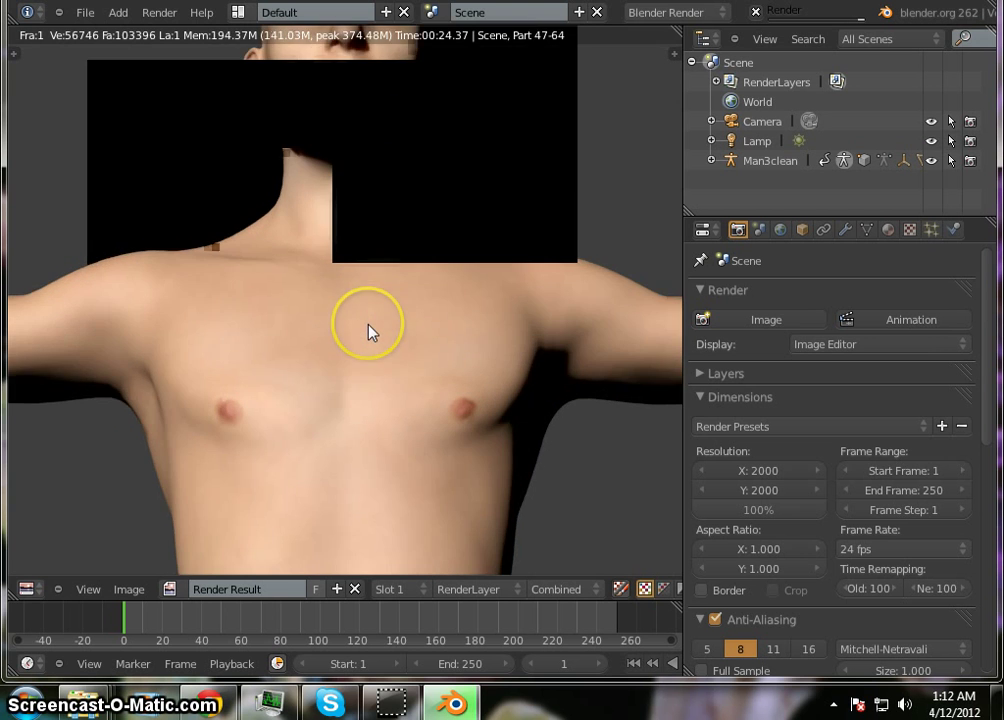
Return from the full render result to the 3D view and expand the Man3clean rig in the outliner down to Man3cleanMesh.
scroll(369, 325, down, 2)
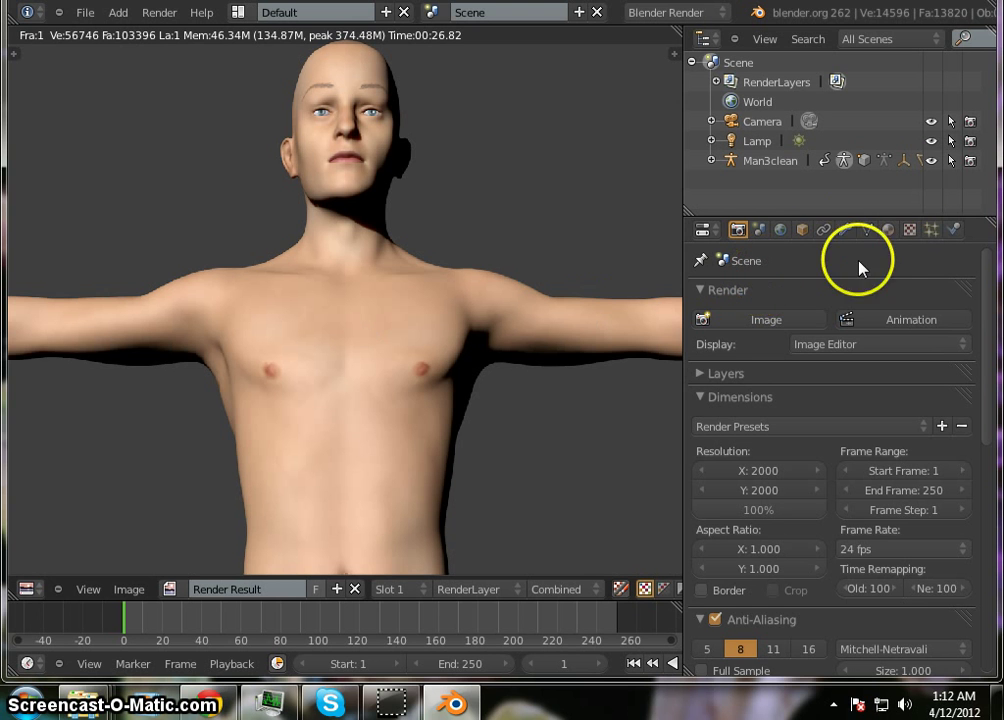
click(26, 589)
click(40, 575)
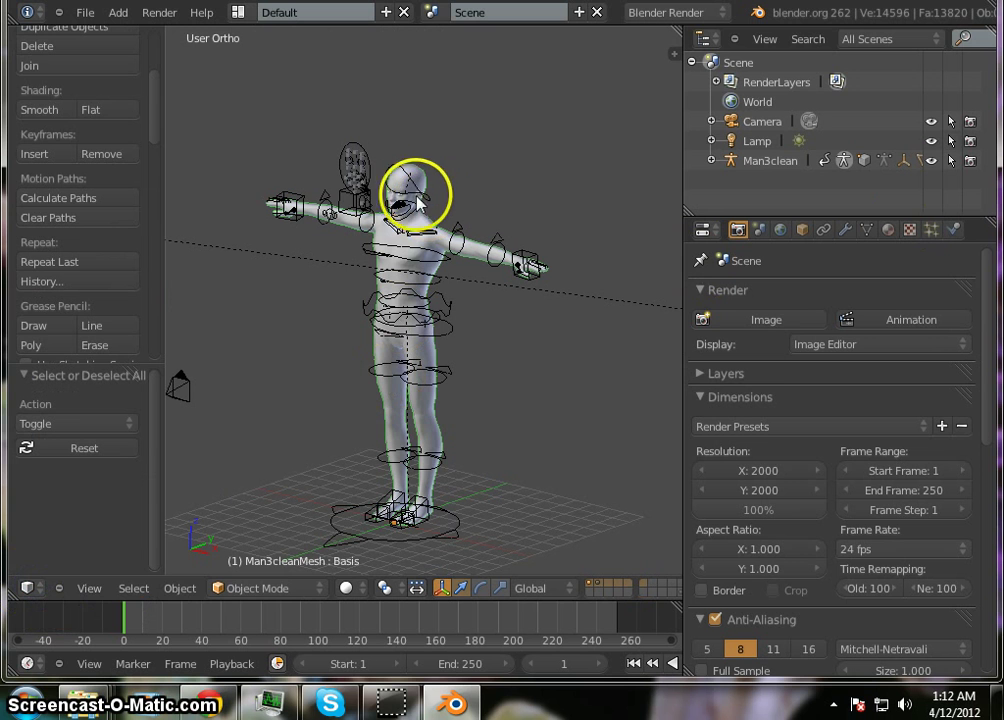
click(711, 160)
scroll(827, 178, down, 3)
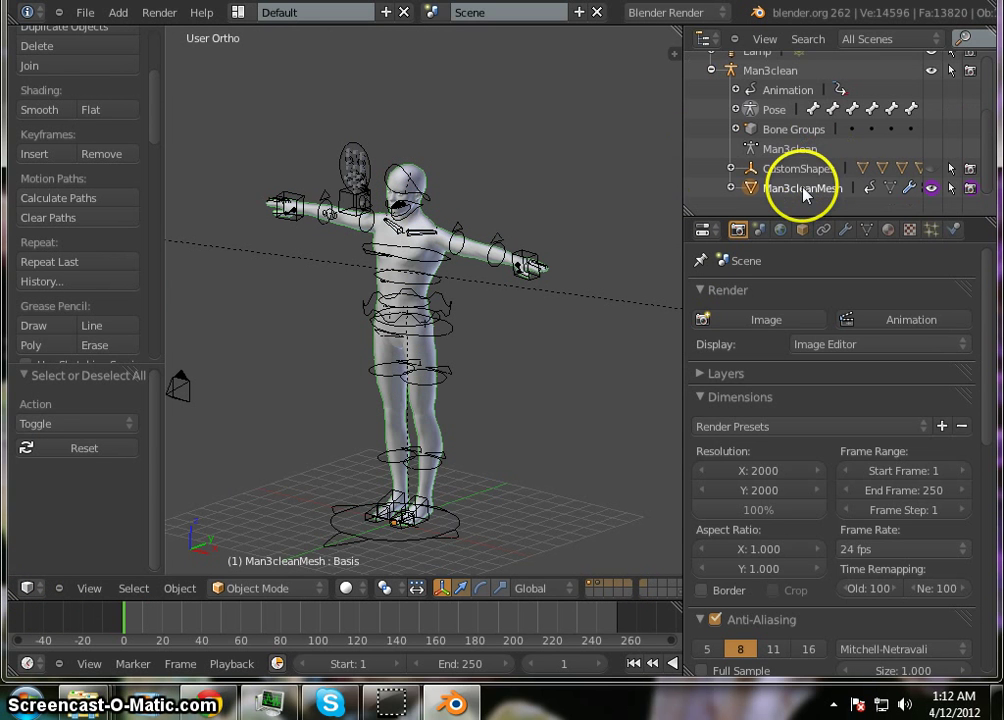
scroll(804, 166, up, 3)
scroll(808, 168, down, 3)
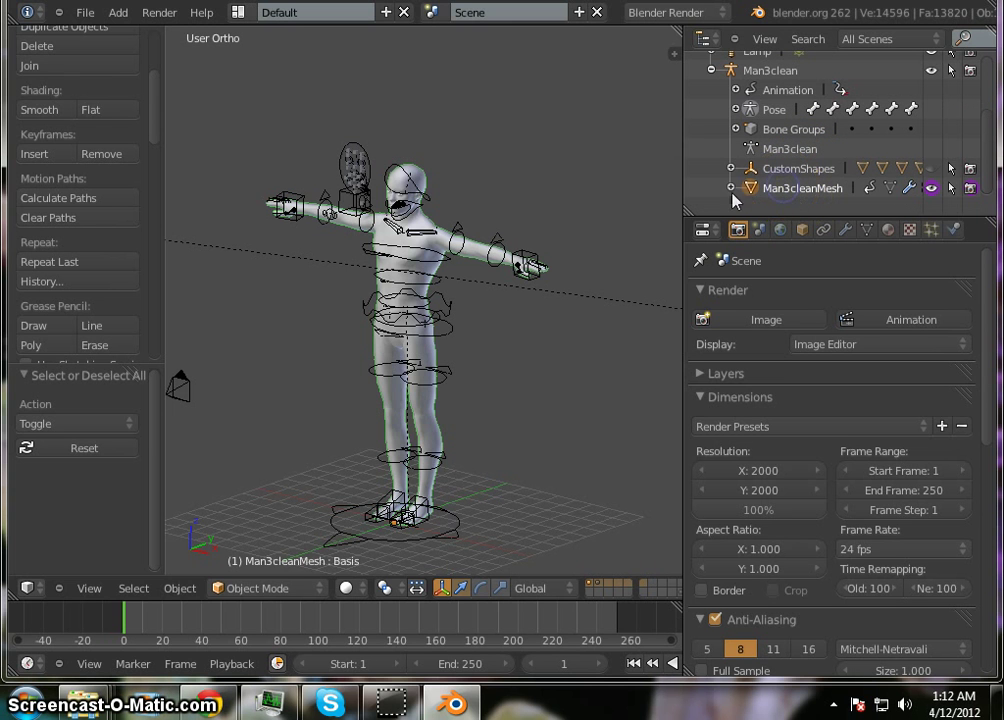
Show the Man3cleanSkin material and try its preview on a sphere and a monkey head, settling on the sphere with sky background.
click(912, 230)
click(887, 230)
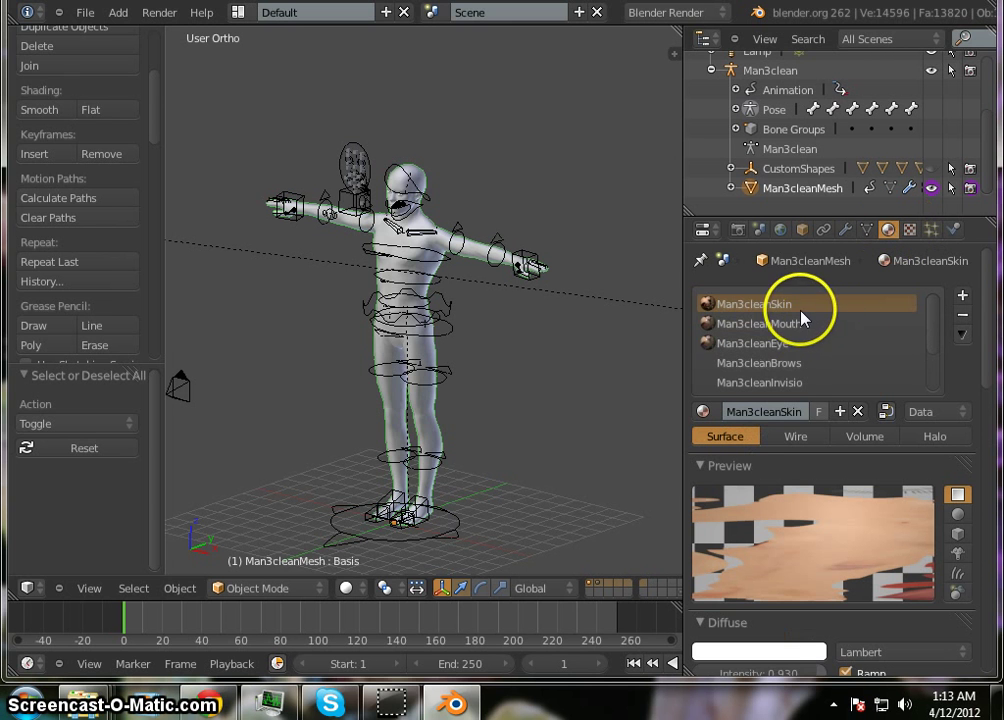
scroll(790, 336, down, 2)
scroll(919, 520, down, 2)
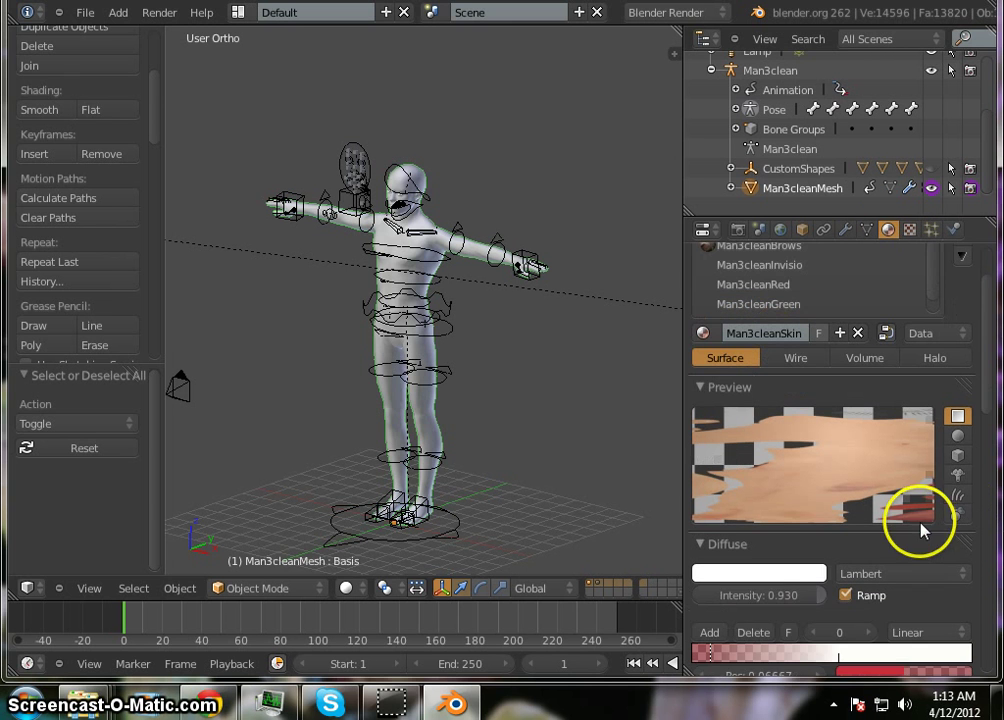
click(958, 437)
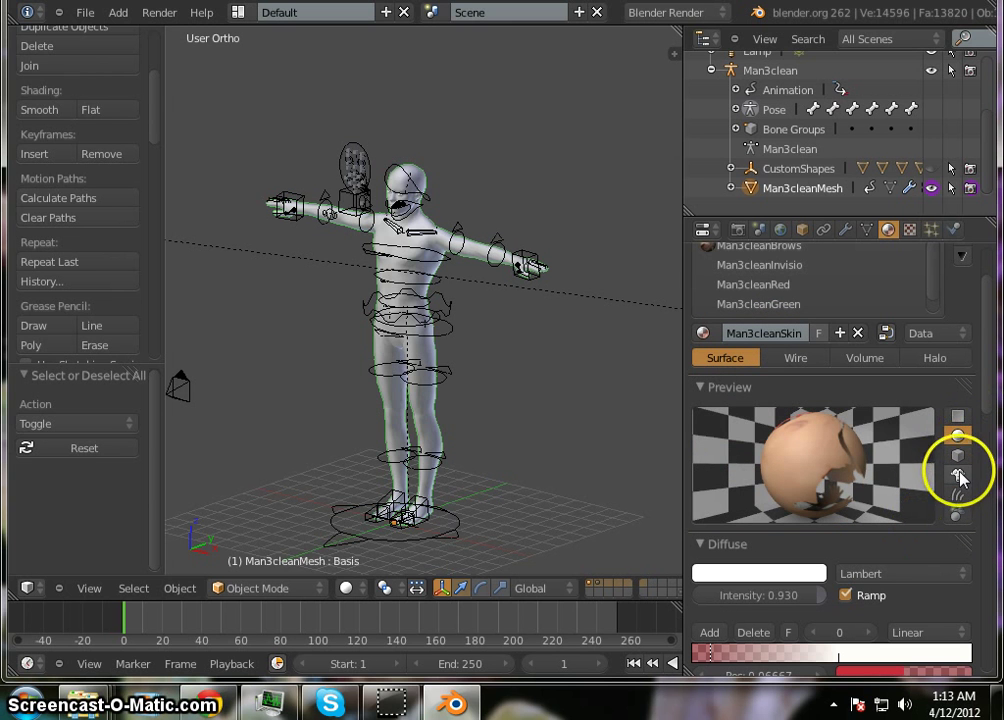
click(958, 475)
mouse_move(852, 504)
middle_down()
mouse_move(908, 498)
mouse_move(865, 467)
middle_up()
right_click(830, 470)
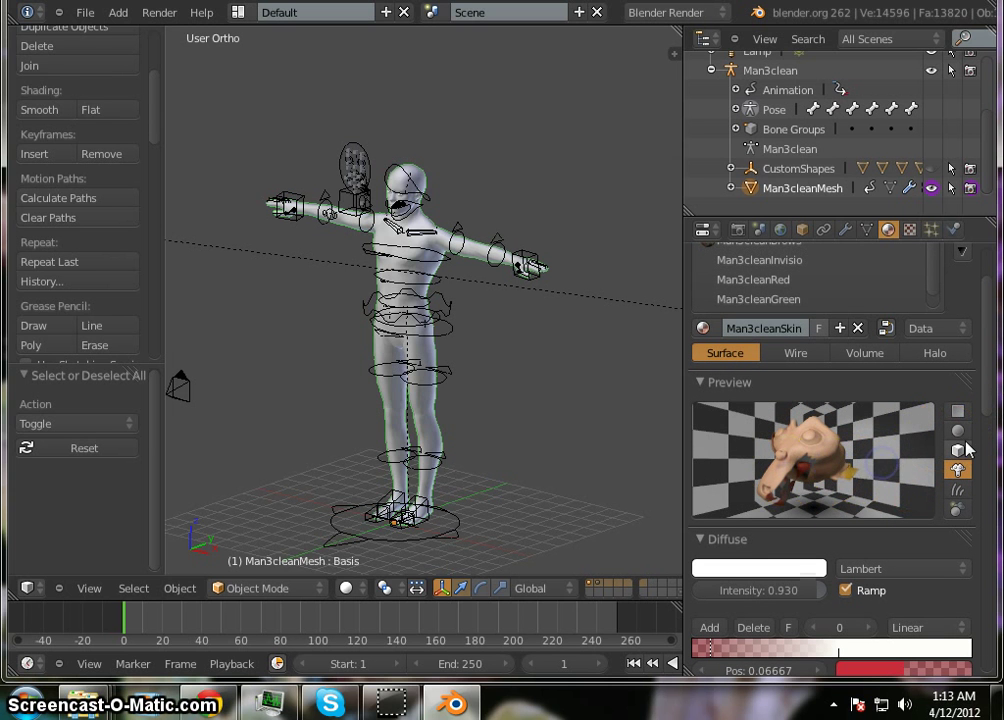
click(958, 510)
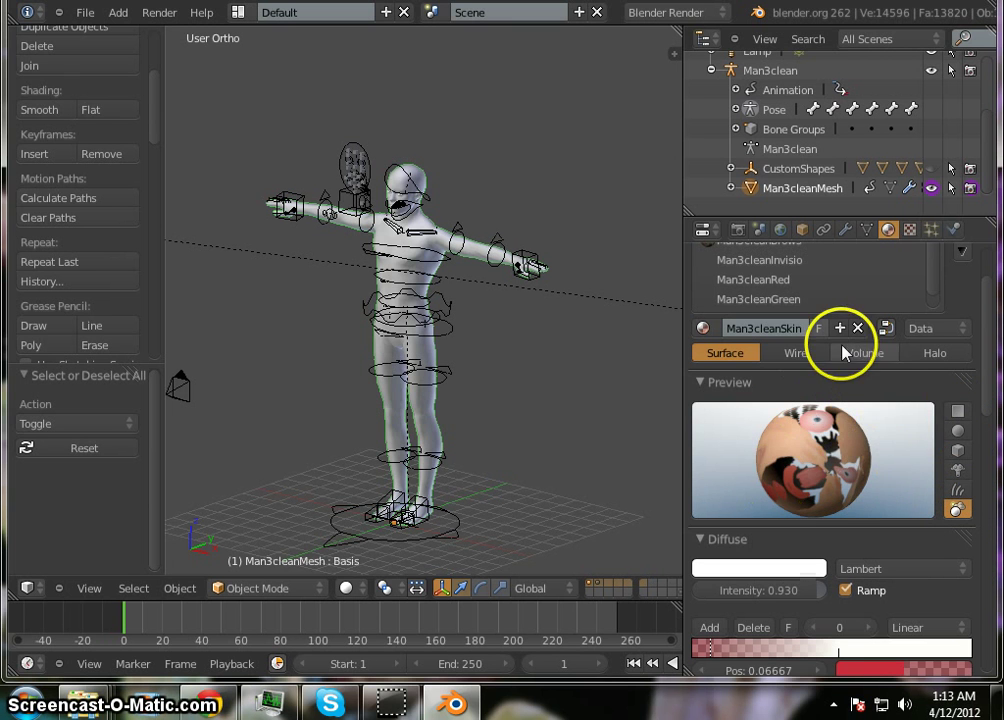
scroll(905, 450, up, 3)
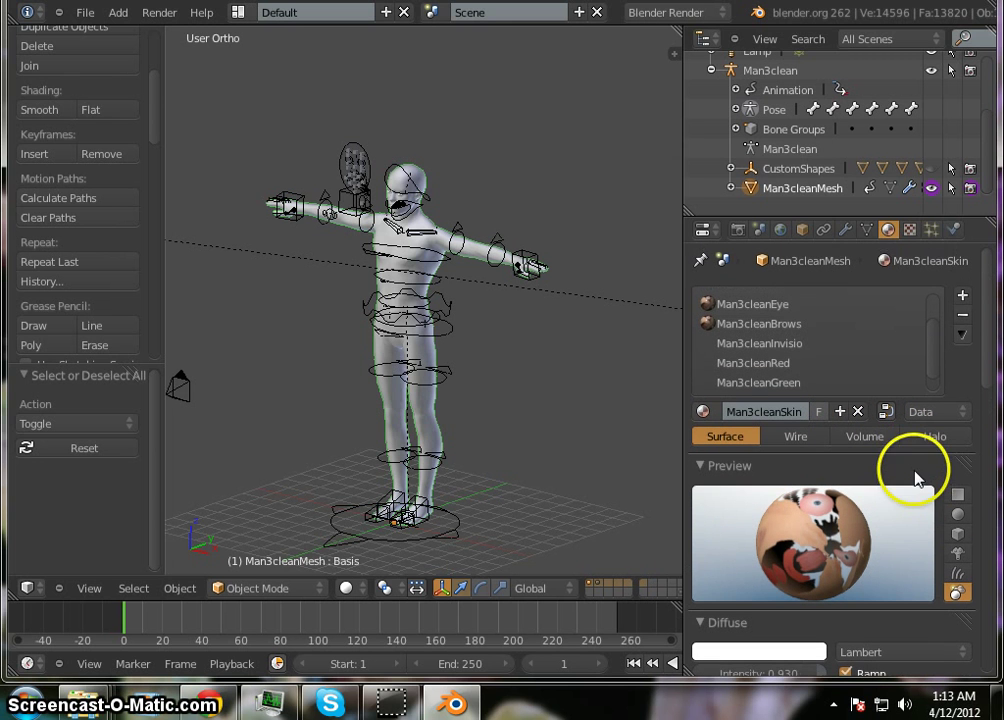
Select the Man3cleanEye material and review its diffuse, specular, shading and transparency settings.
click(766, 309)
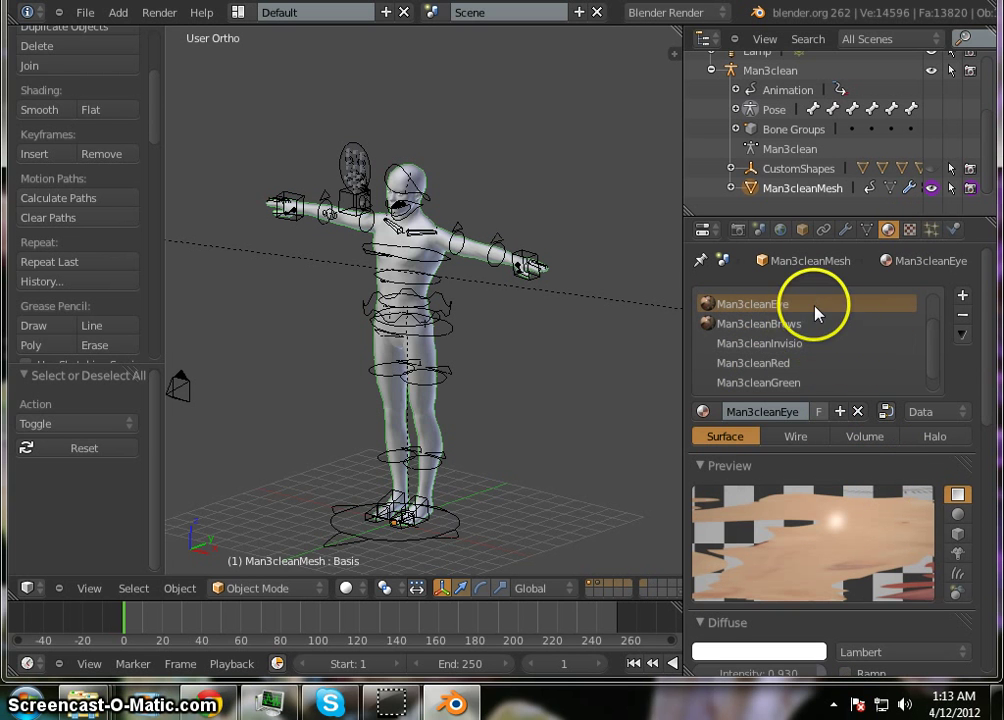
scroll(882, 513, down, 3)
scroll(882, 513, down, 2)
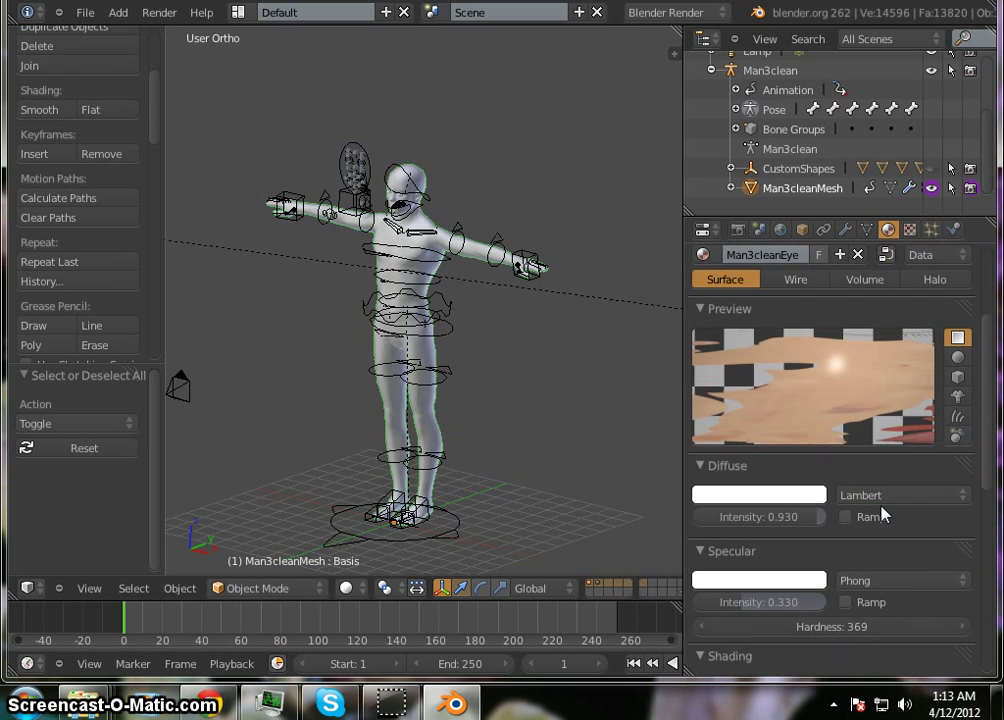
scroll(882, 513, down, 5)
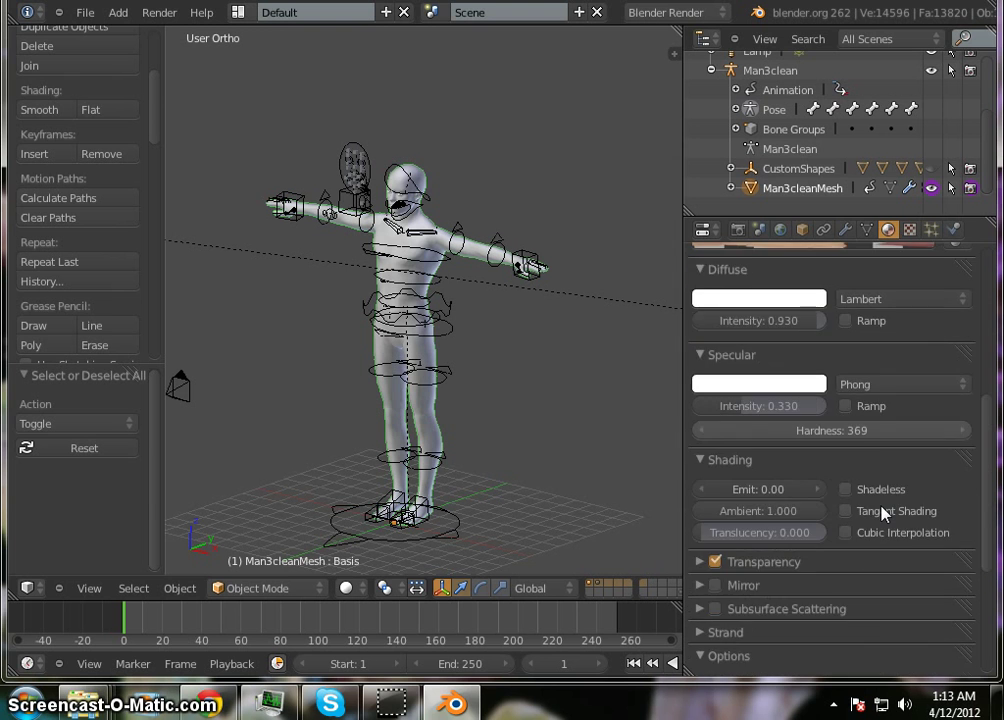
scroll(882, 513, up, 10)
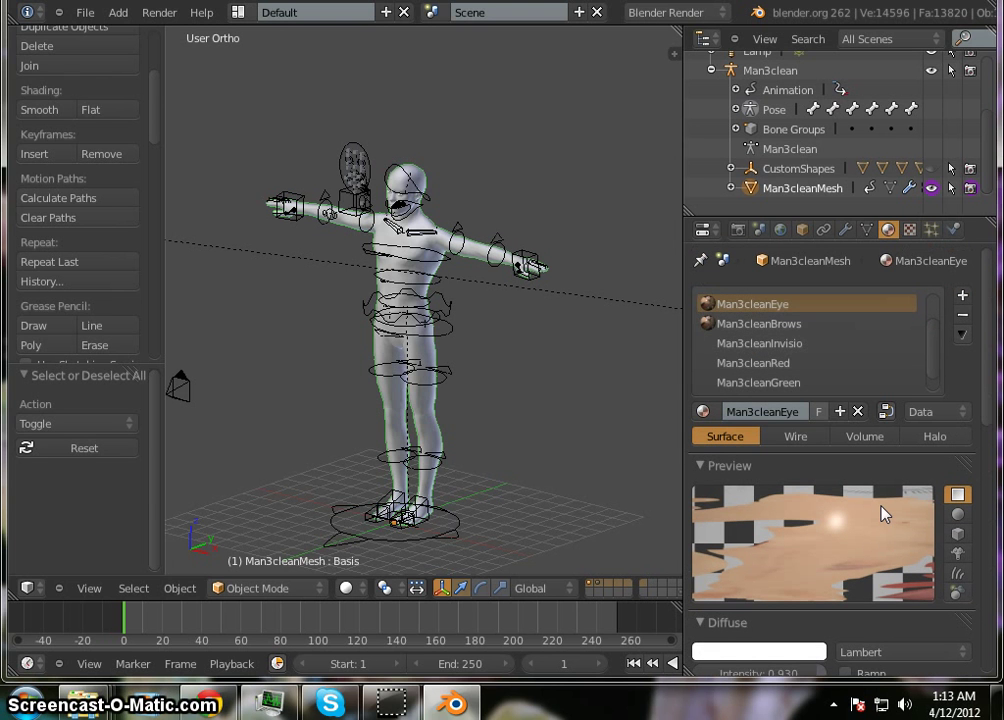
scroll(838, 334, down, 1)
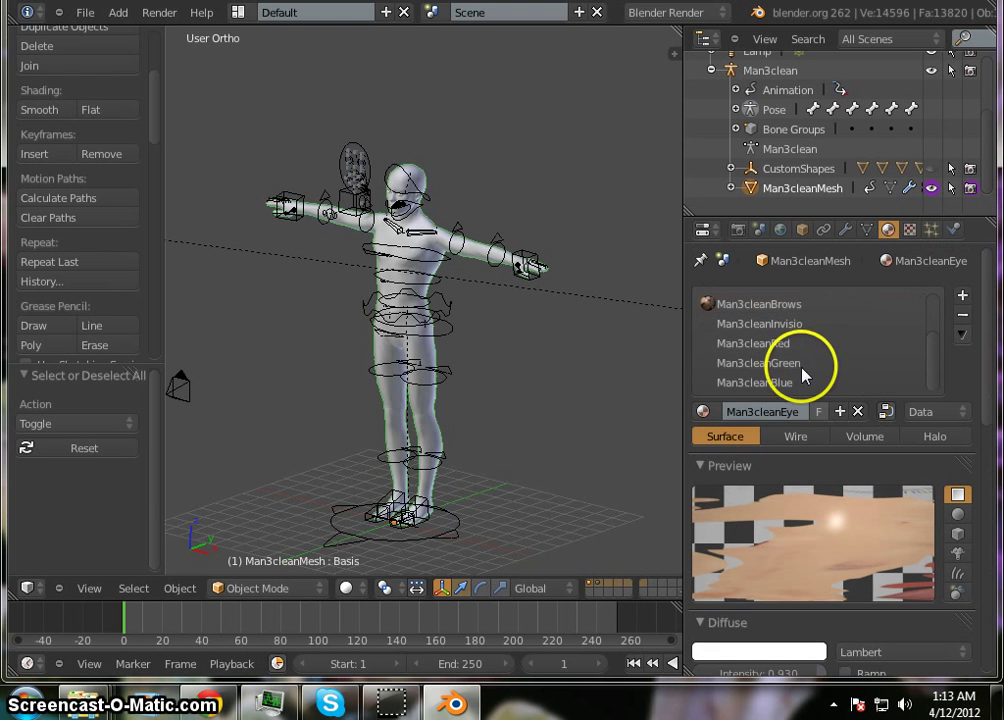
Look through the mesh's colour, Invisio, brows, eye and mouth materials, ending on Man3cleanSkin.
click(804, 363)
click(812, 383)
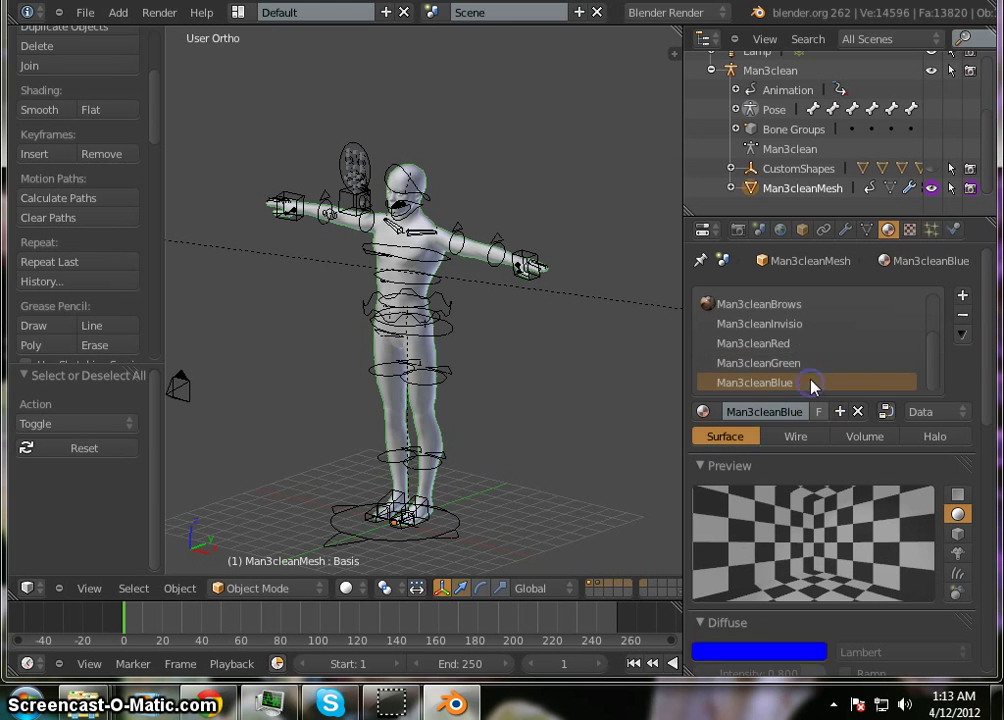
click(807, 345)
click(808, 364)
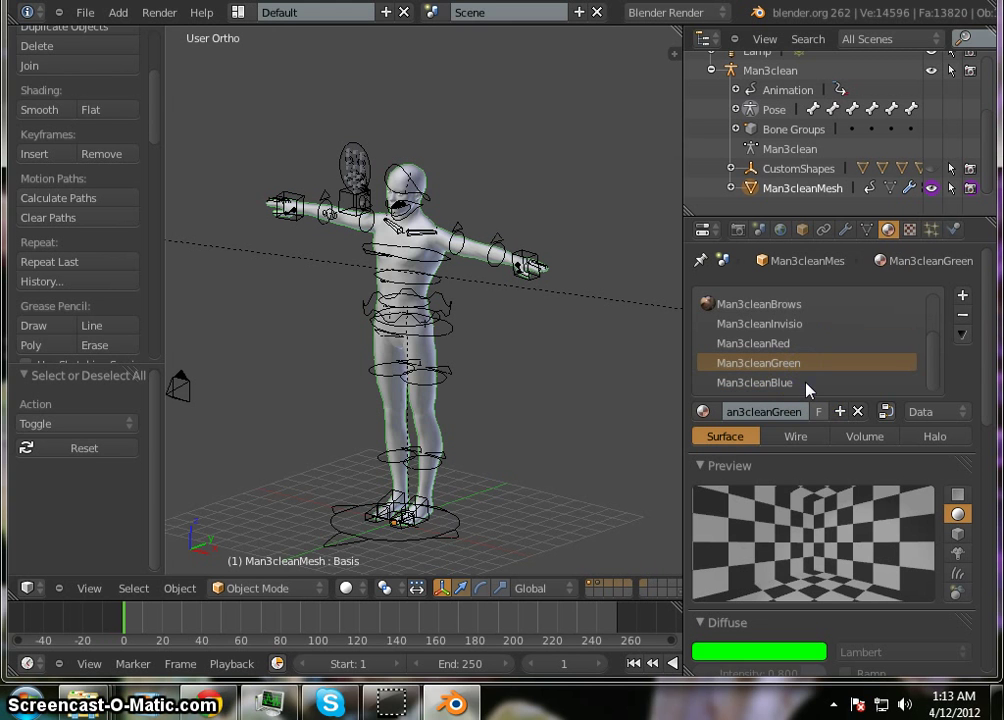
click(808, 383)
click(808, 326)
scroll(838, 397, up, 3)
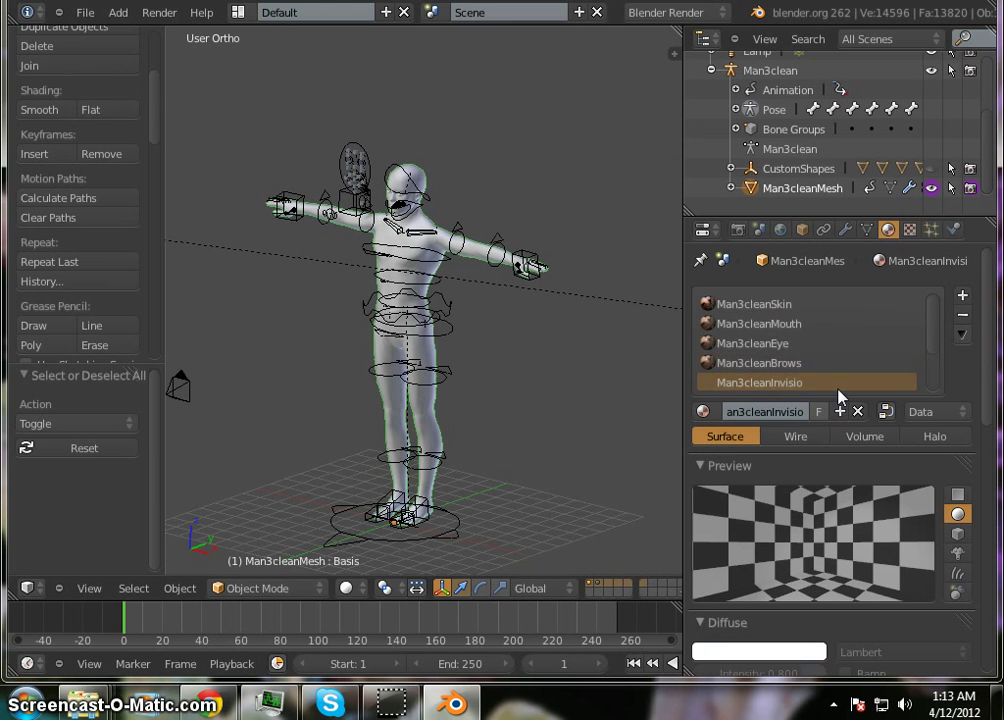
click(798, 360)
click(806, 344)
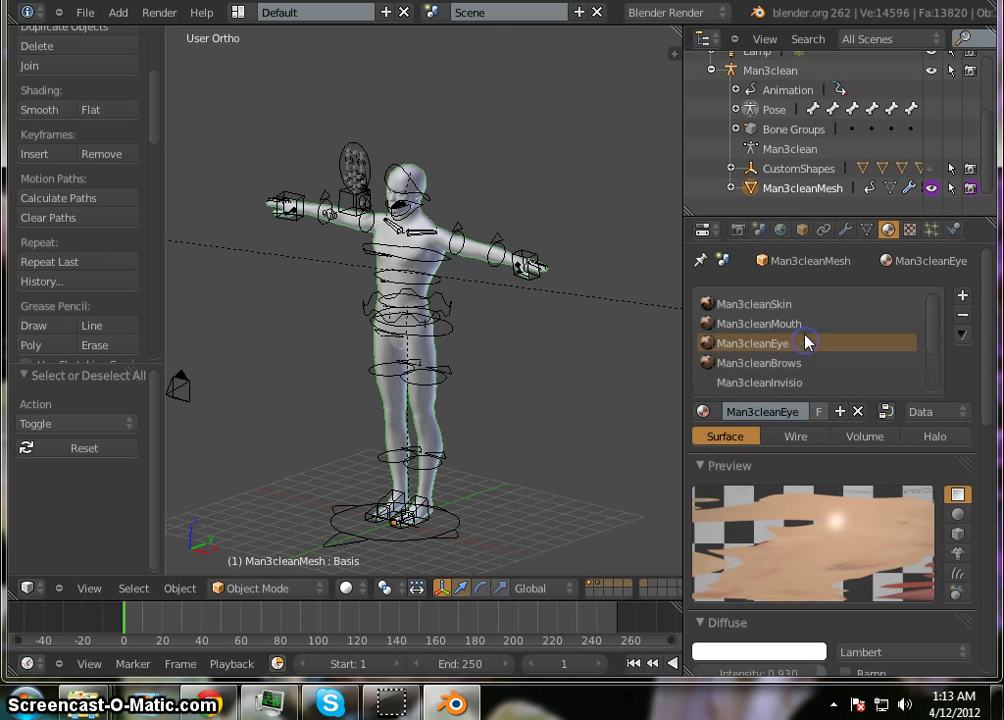
click(801, 326)
click(806, 306)
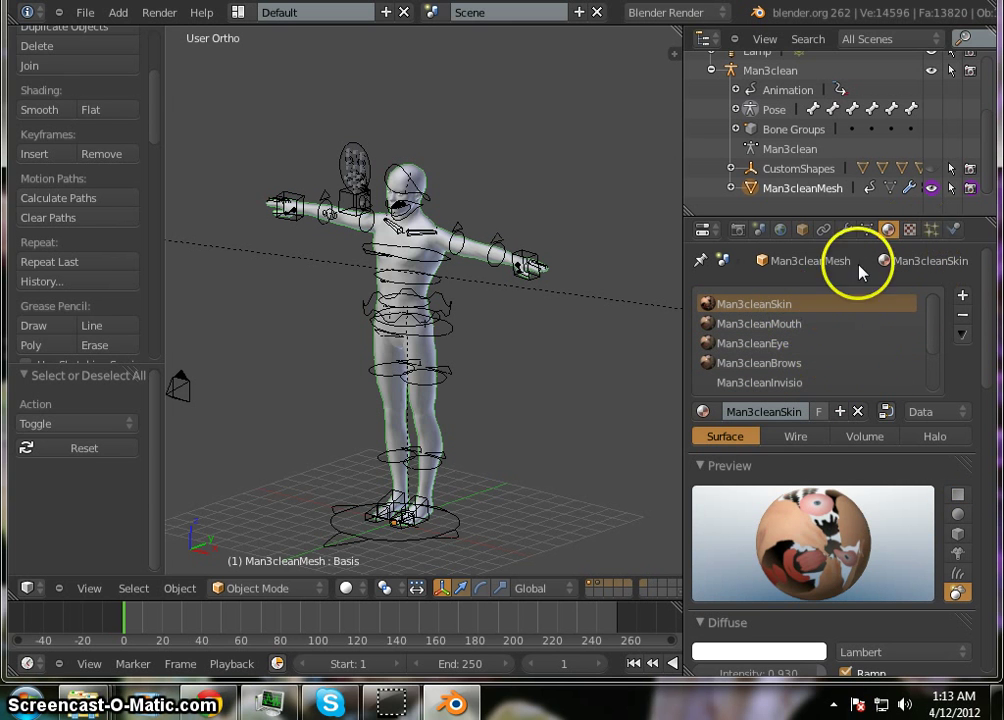
Show the texture slots of Man3cleanSkin and examine the figure's eye and eyelash geometry up close in the 3D view.
click(910, 231)
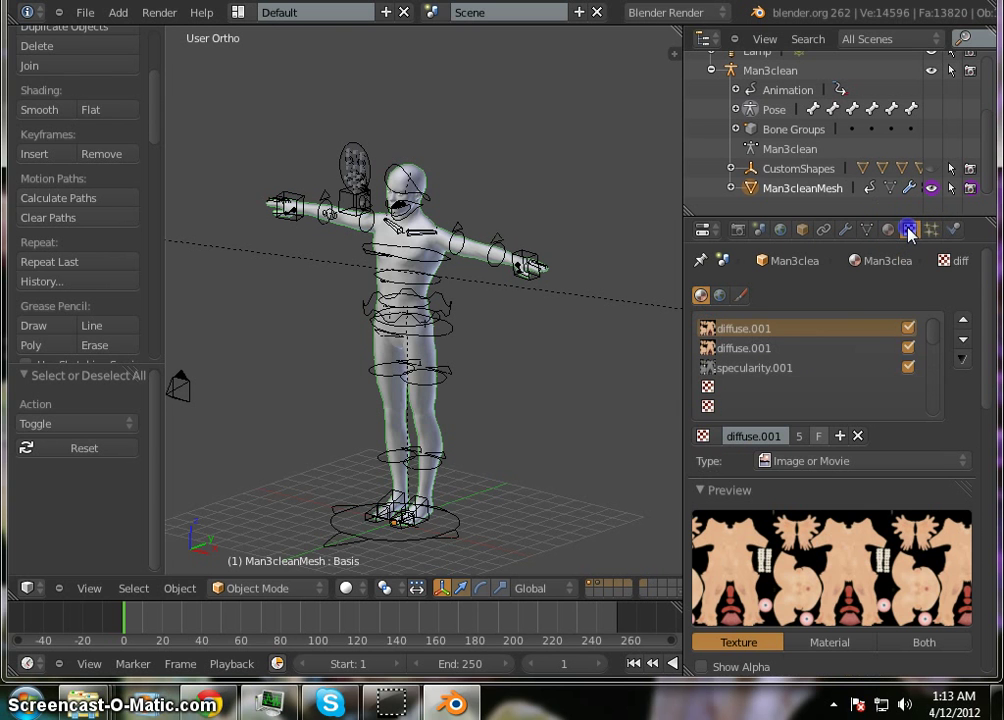
scroll(876, 603, down, 3)
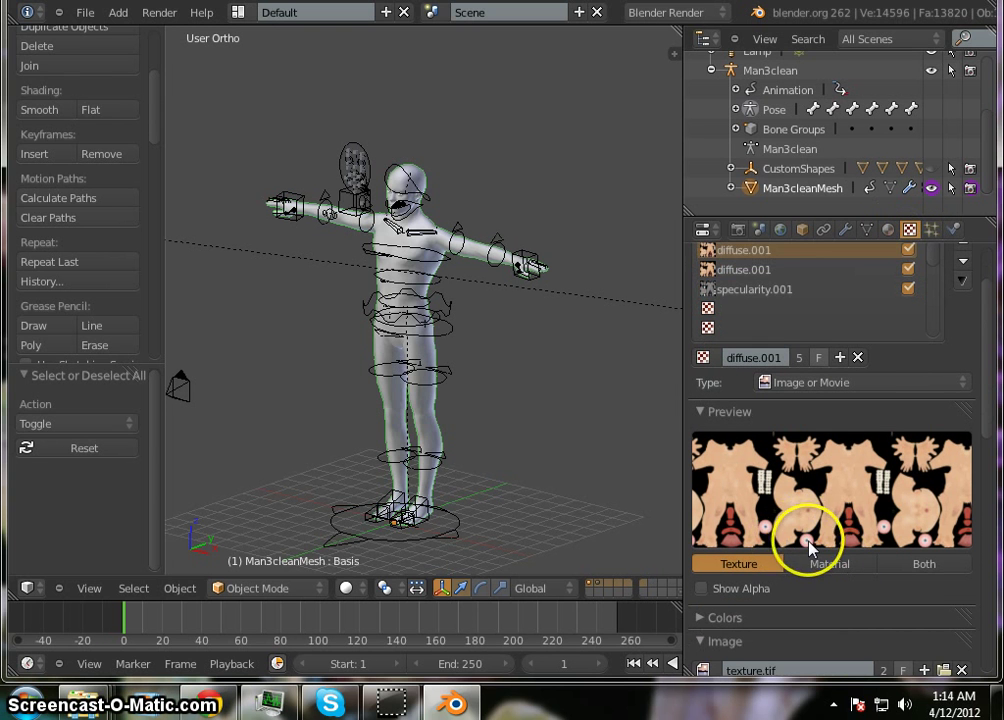
mouse_move(493, 361)
middle_down()
mouse_move(678, 358)
mouse_move(686, 348)
mouse_move(471, 352)
mouse_move(495, 352)
middle_up()
scroll(428, 153, up, 5)
scroll(385, 276, up, 3)
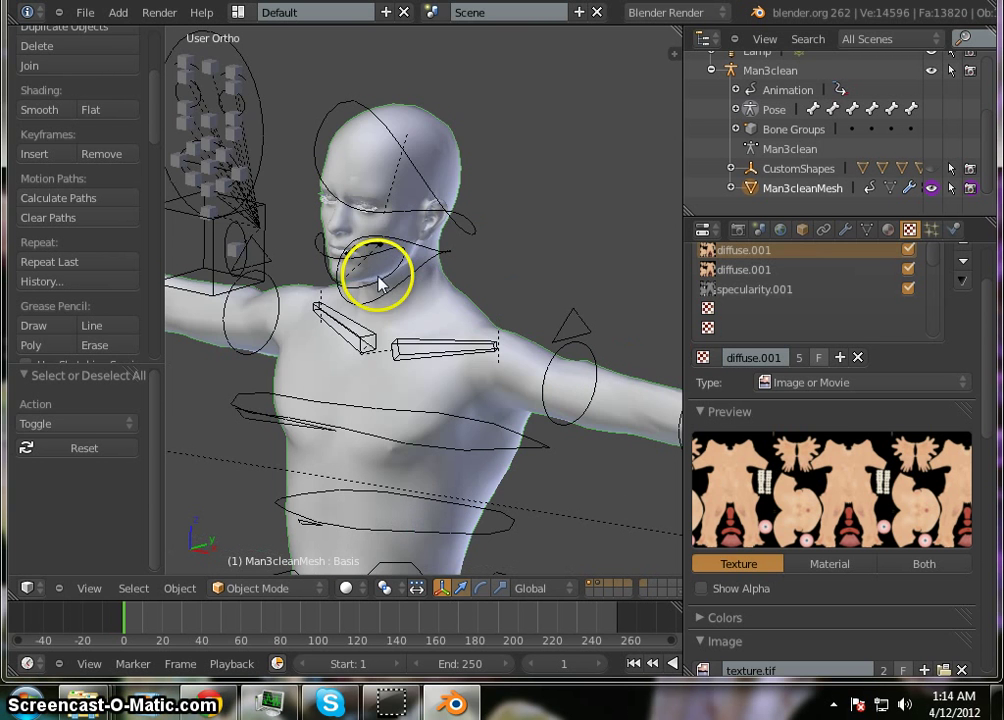
scroll(294, 164, up, 4)
scroll(302, 240, up, 2)
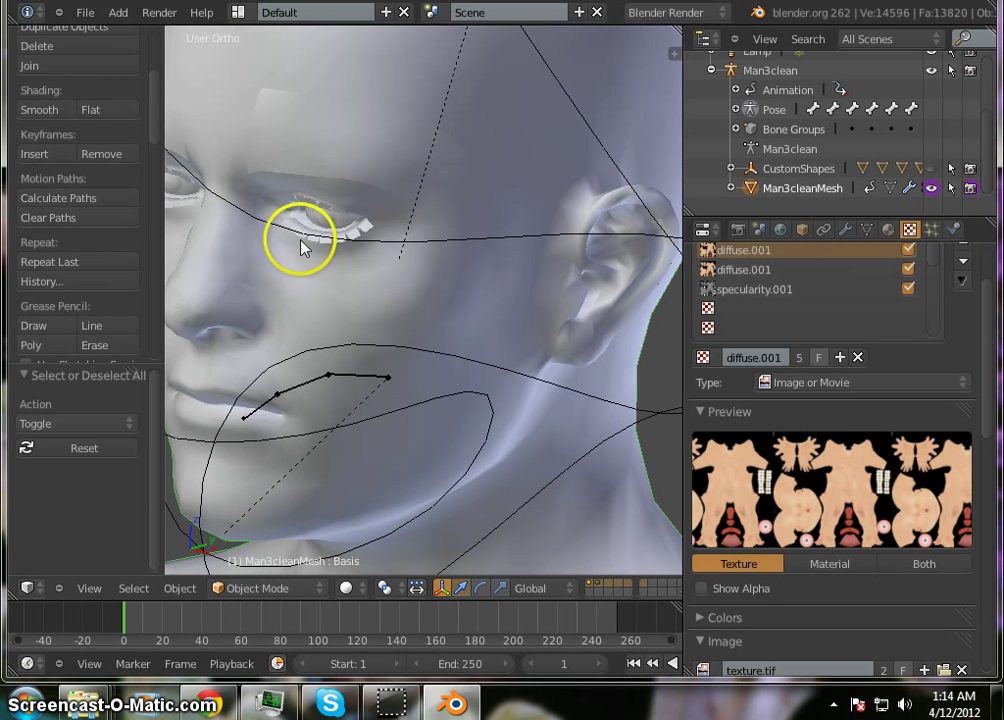
scroll(325, 235, down, 1)
scroll(152, 217, up, 4)
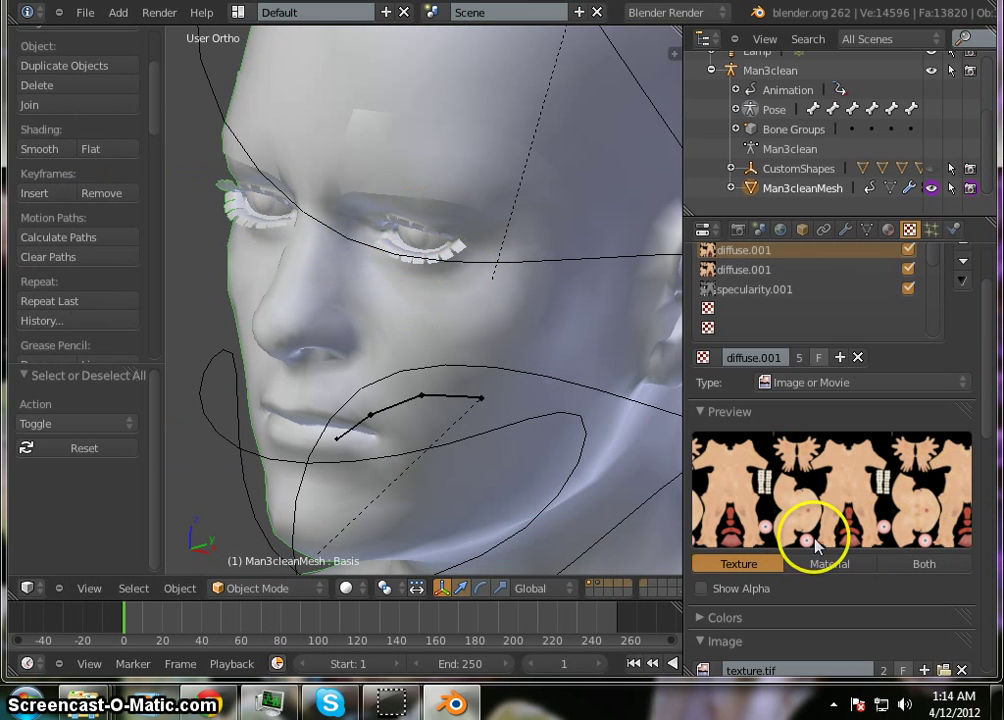
scroll(425, 241, up, 1)
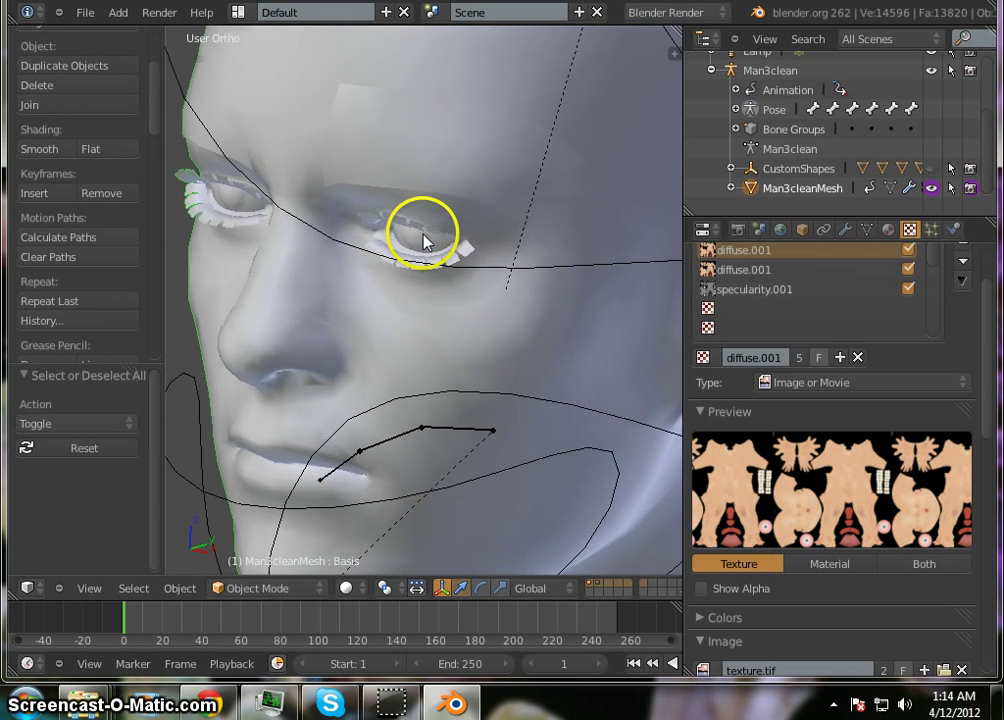
scroll(425, 241, up, 2)
scroll(440, 258, up, 2)
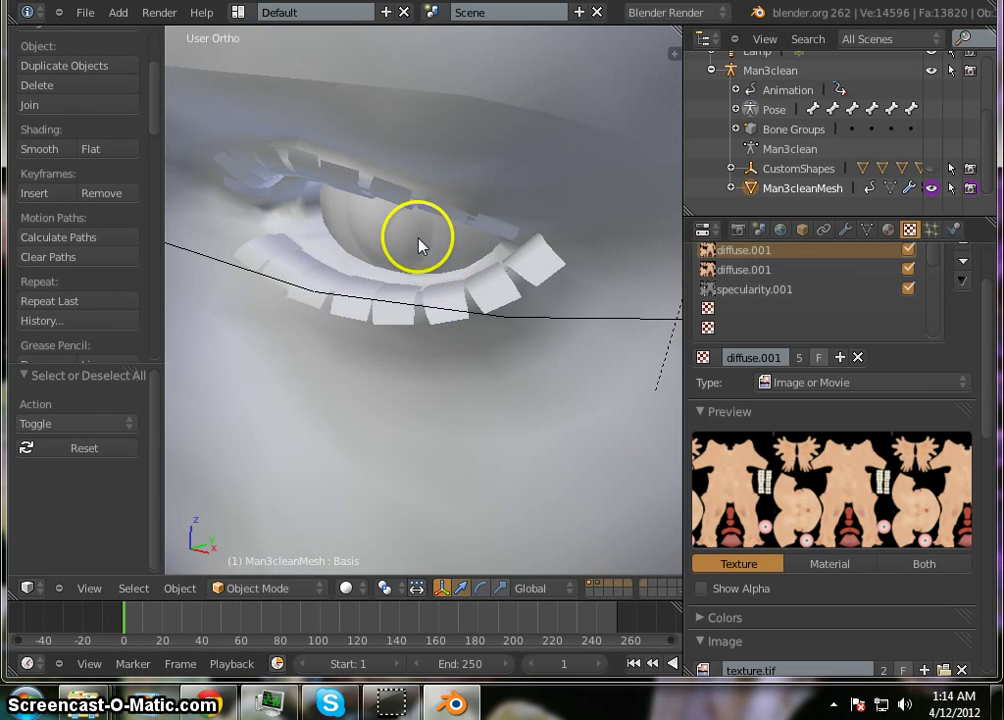
scroll(420, 245, up, 3)
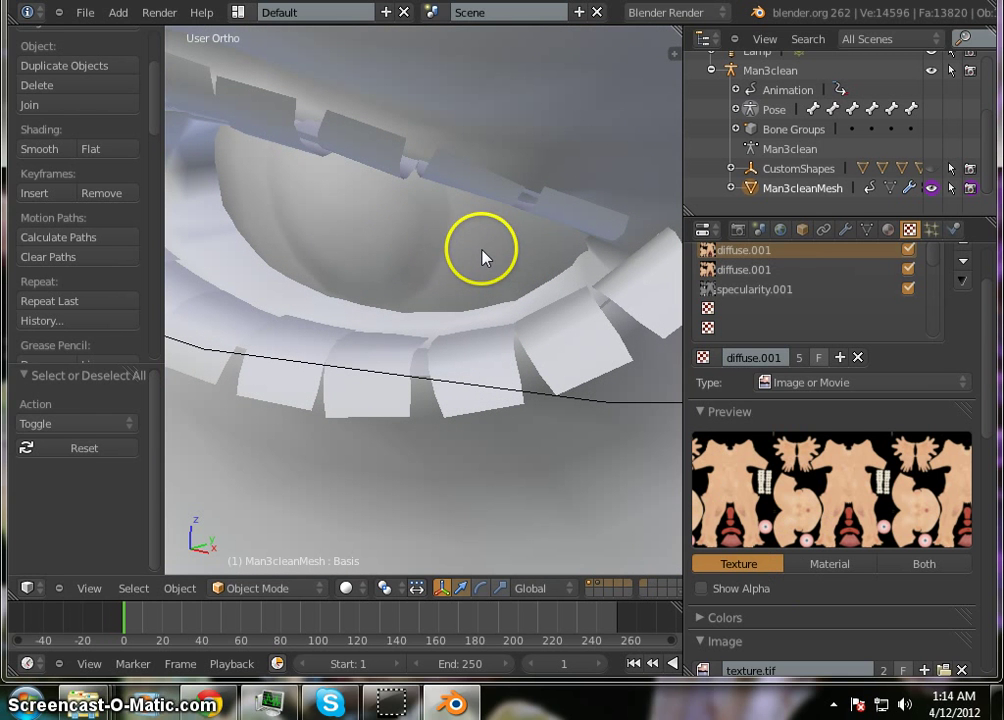
Expand Man3cleanMesh in the outliner and examine the lower eyelash planes from a slightly different angle.
click(731, 188)
scroll(815, 174, down, 2)
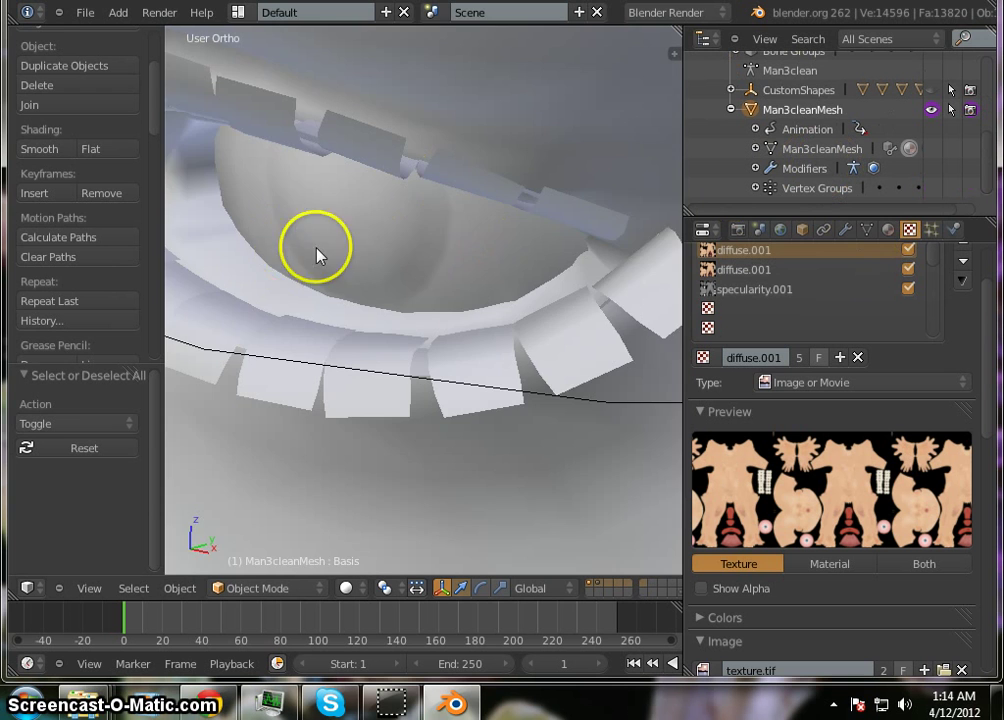
scroll(403, 242, up, 2)
scroll(403, 242, down, 3)
mouse_move(422, 274)
middle_down()
mouse_move(383, 280)
mouse_move(419, 262)
mouse_move(408, 292)
mouse_move(408, 280)
mouse_move(430, 273)
middle_up()
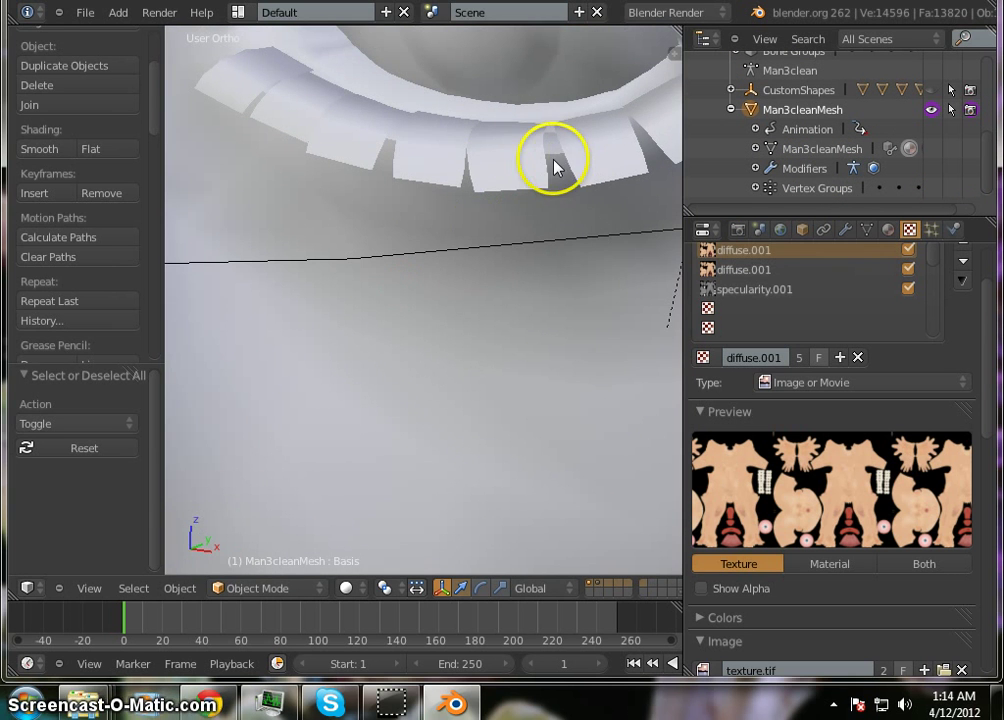
middle_drag(553, 167, 415, 252)
scroll(477, 190, down, 5)
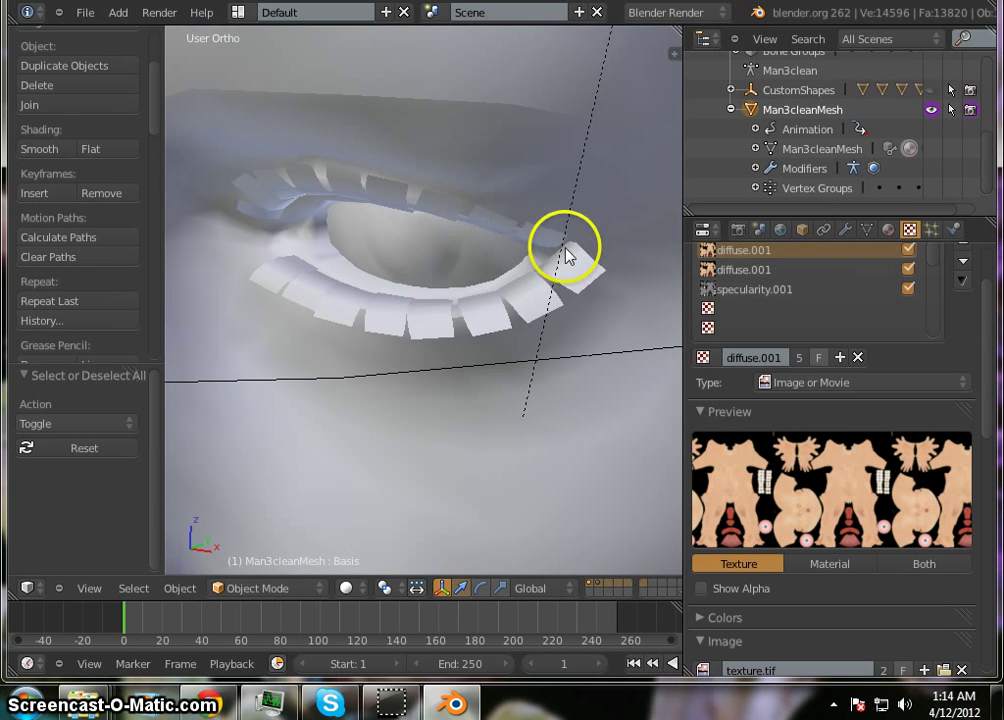
Compare both eyes on the face, inspect one eye's lashes closely, and bring the full texture slot list back into view.
scroll(560, 234, down, 1)
scroll(593, 222, down, 4)
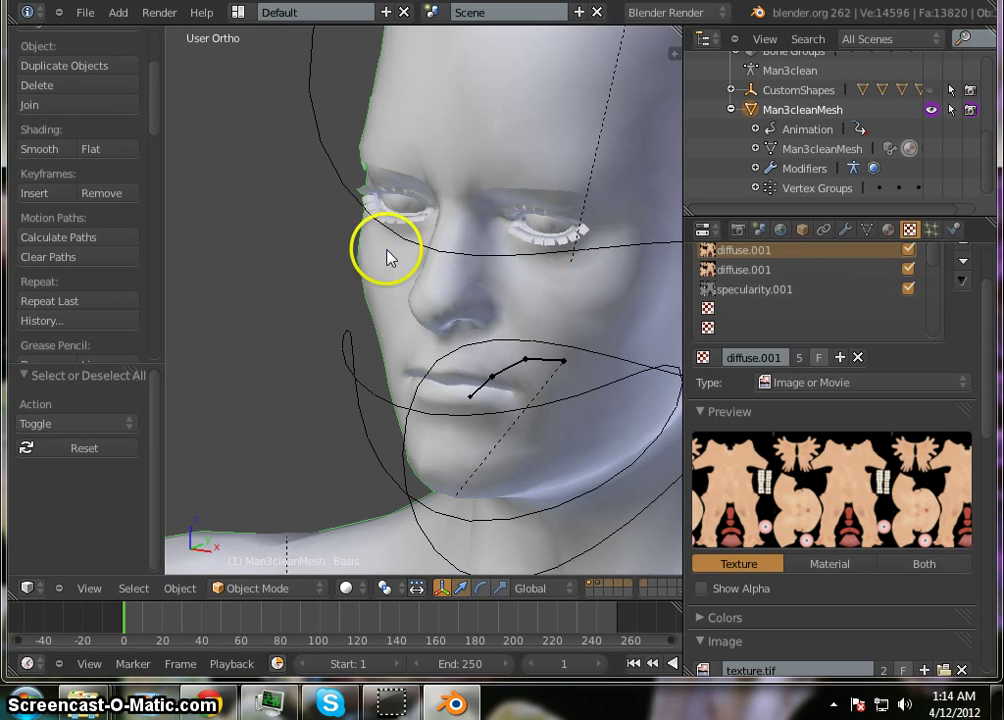
scroll(336, 262, up, 2)
middle_drag(336, 262, 430, 287)
scroll(415, 285, up, 2)
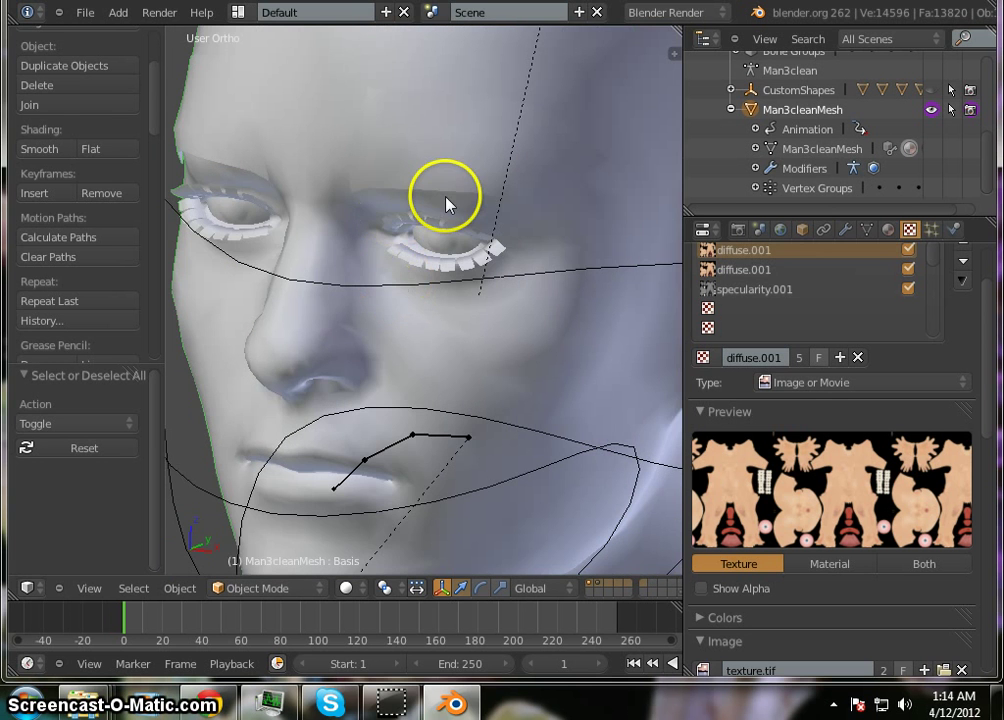
scroll(447, 205, up, 4)
scroll(466, 271, up, 3)
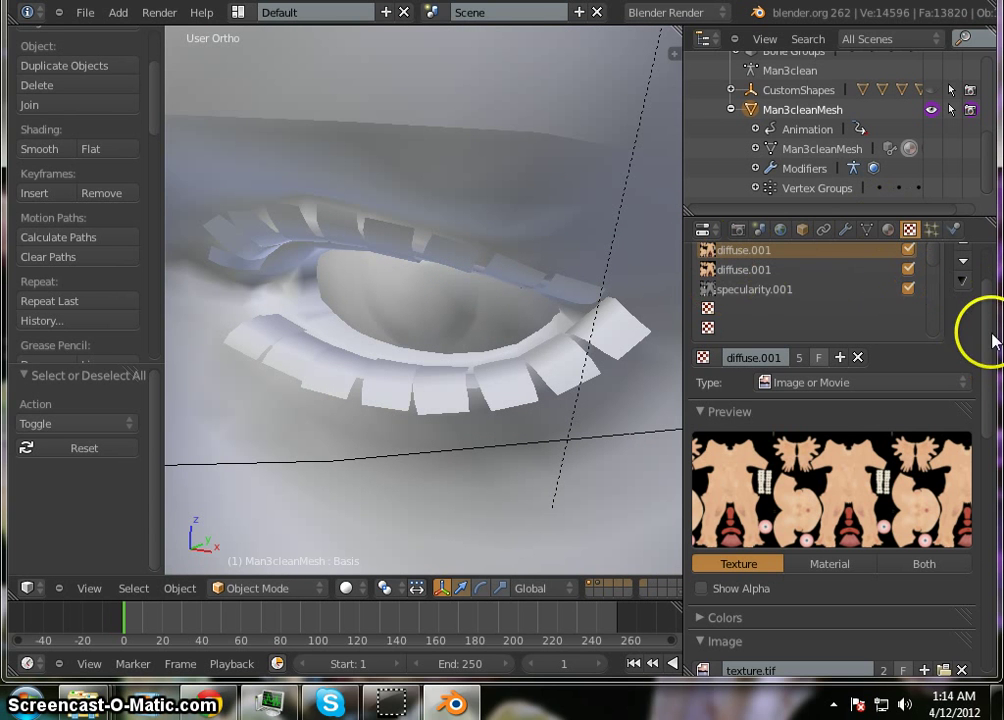
drag(993, 341, 990, 318)
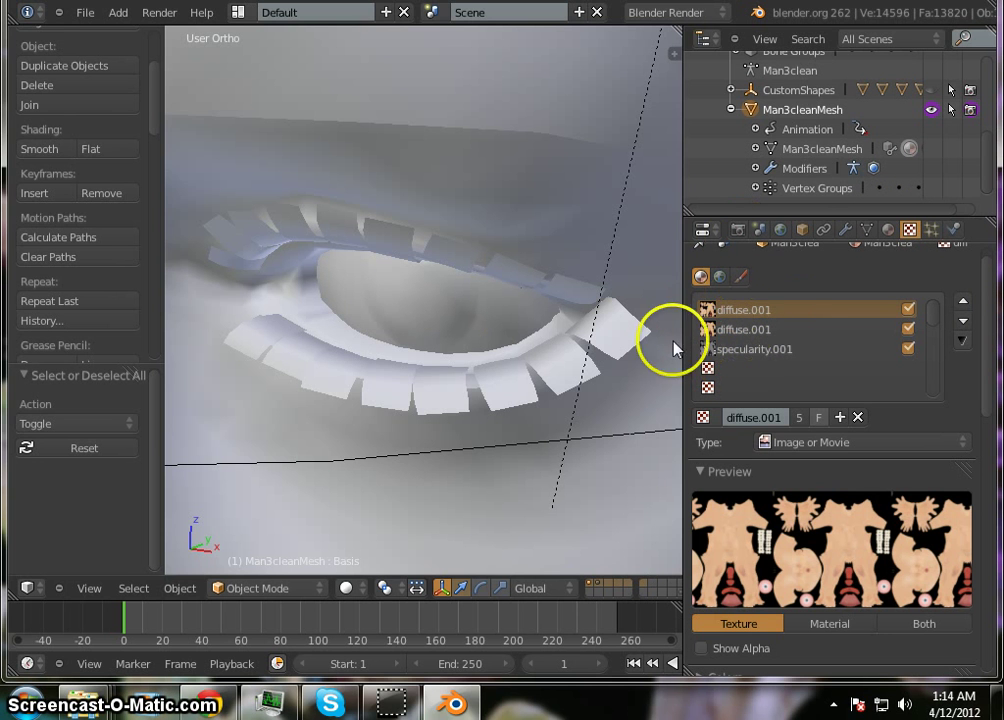
Examine the eyelash planes in the 3D view and review the preview, image source and influence settings of the diffuse.001 texture.
scroll(472, 300, down, 5)
scroll(497, 264, up, 2)
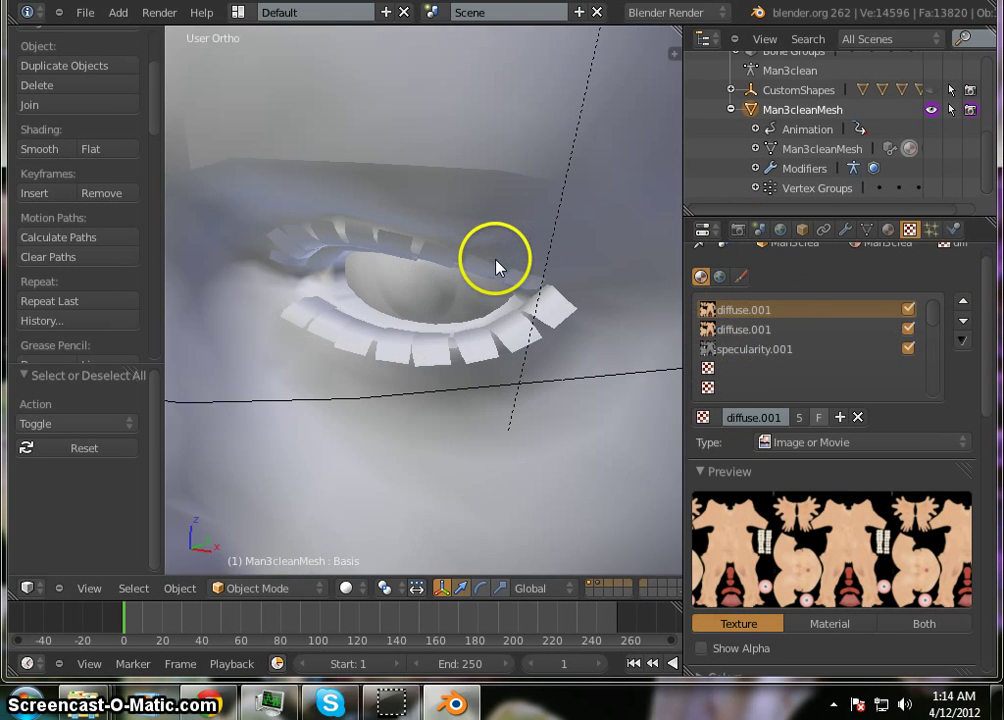
scroll(380, 302, up, 3)
scroll(460, 296, down, 2)
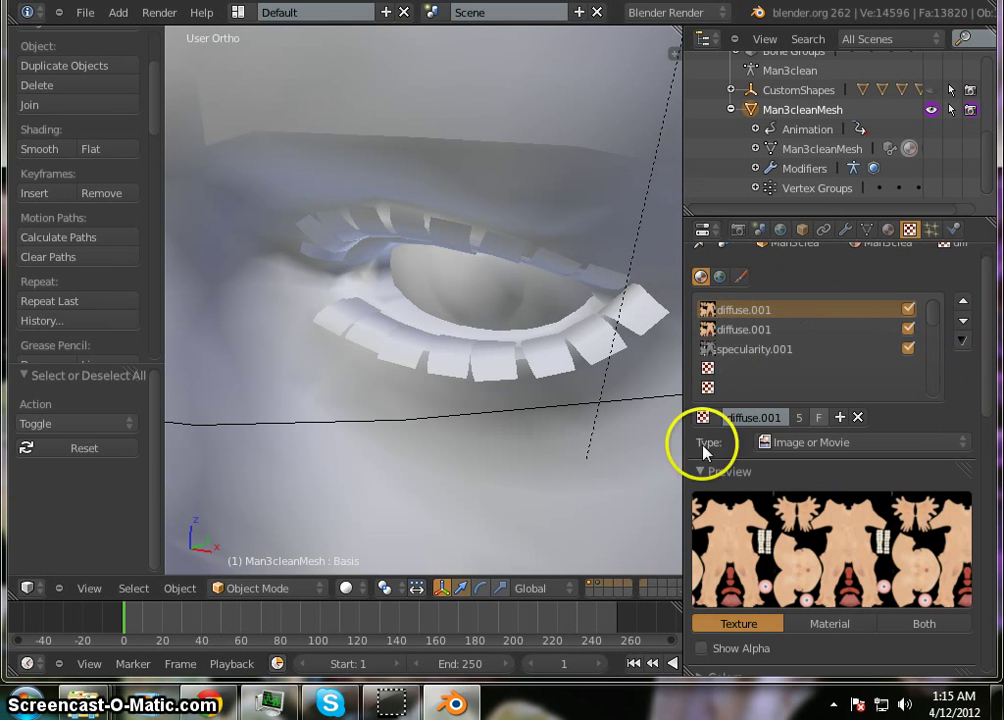
scroll(965, 365, down, 7)
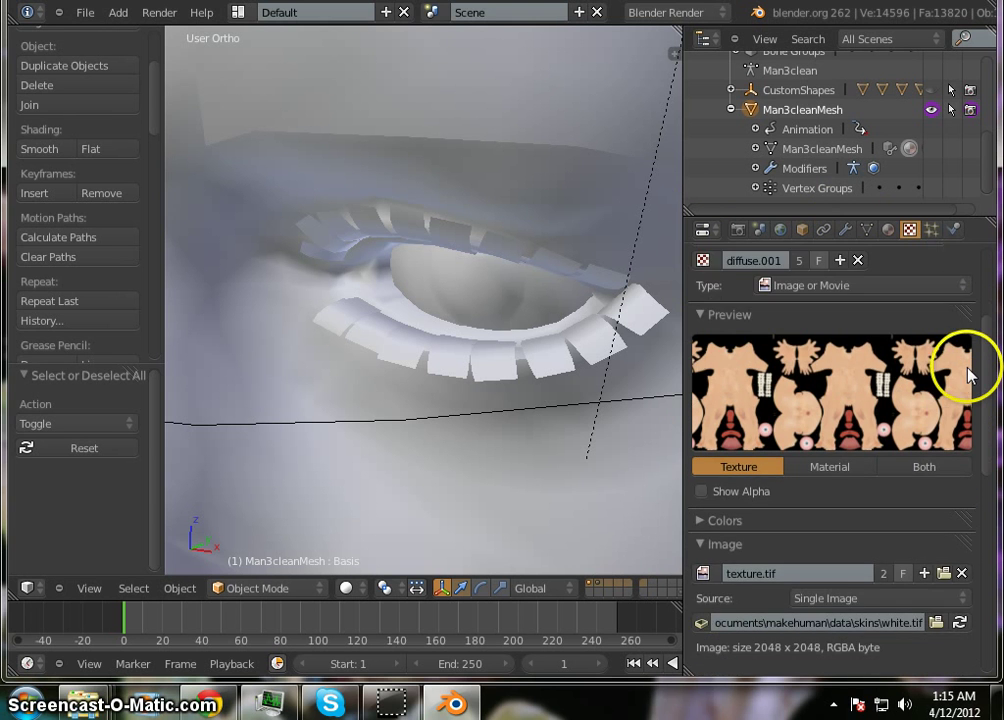
scroll(965, 378, down, 2)
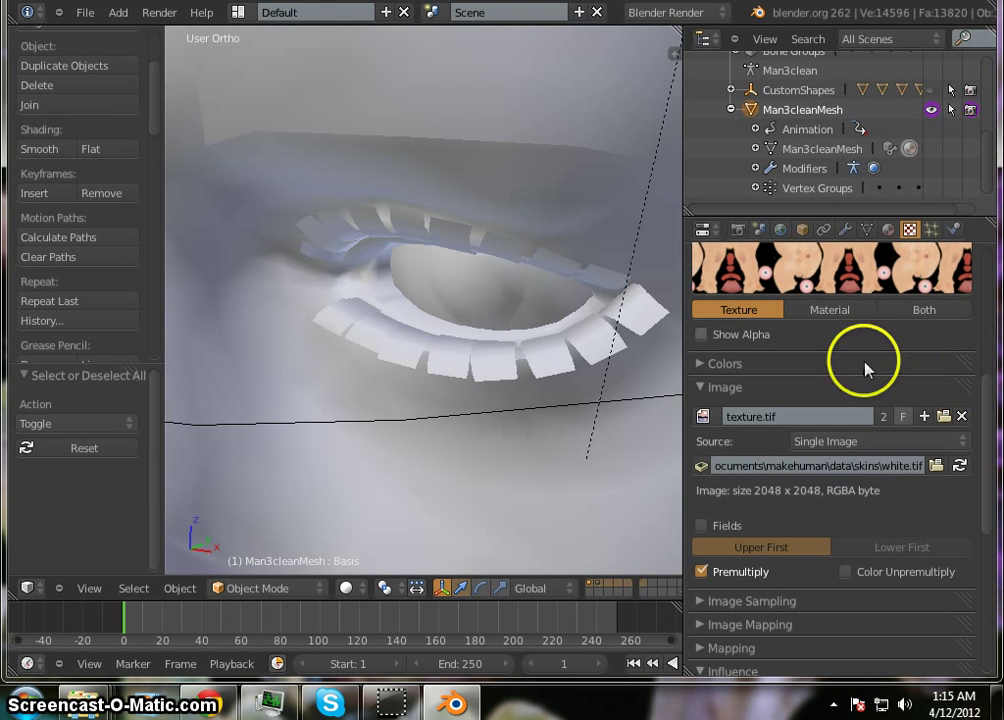
scroll(895, 400, up, 8)
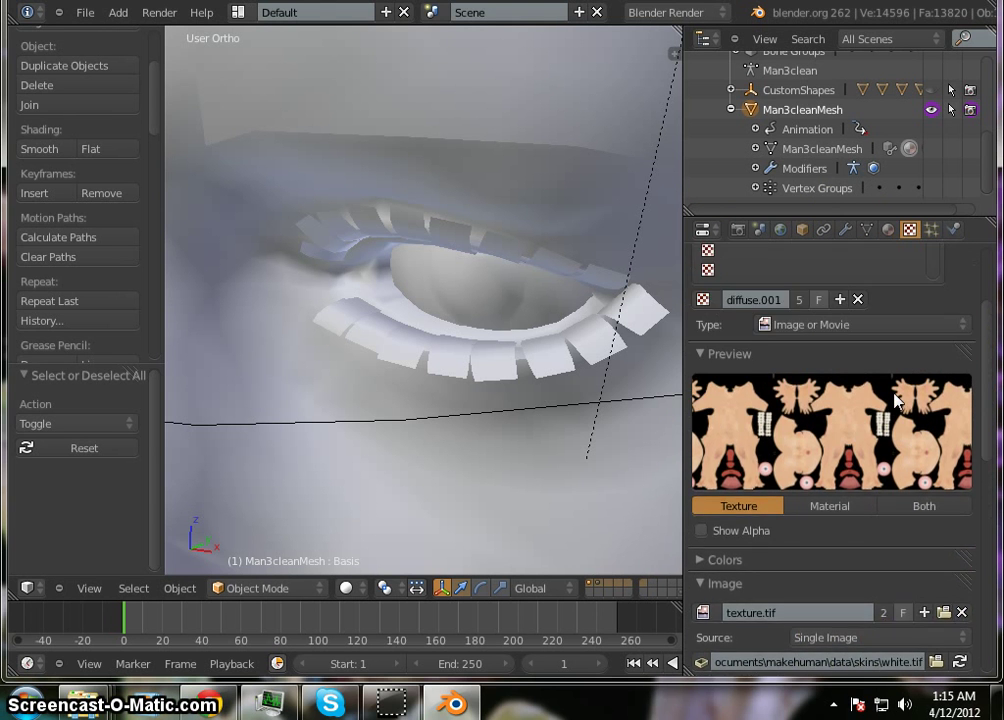
scroll(895, 400, down, 12)
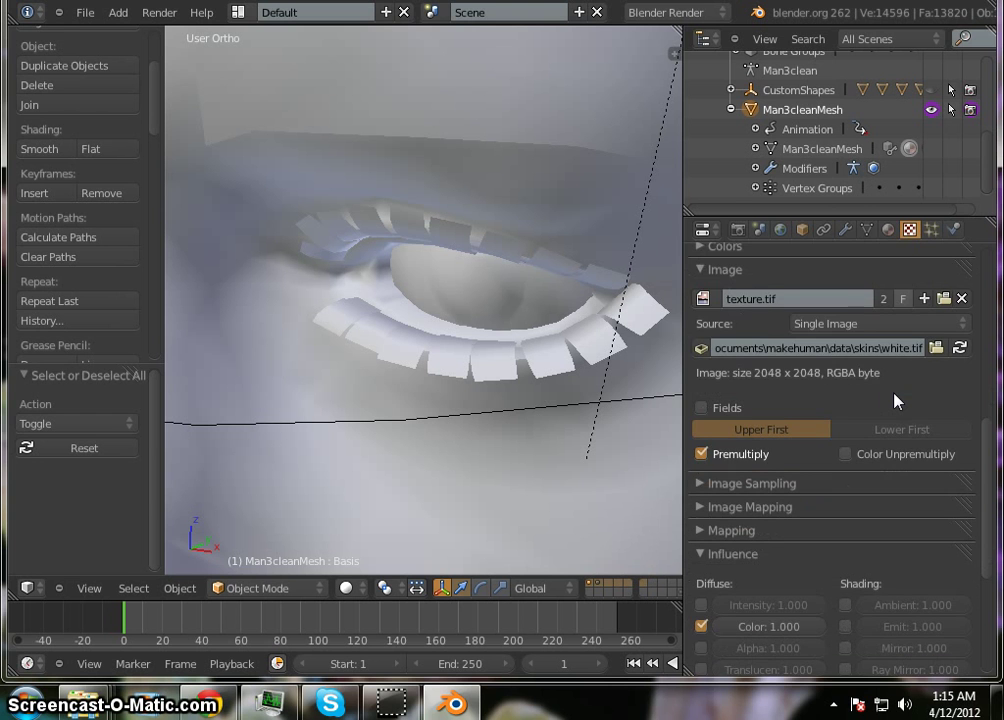
scroll(895, 407, up, 14)
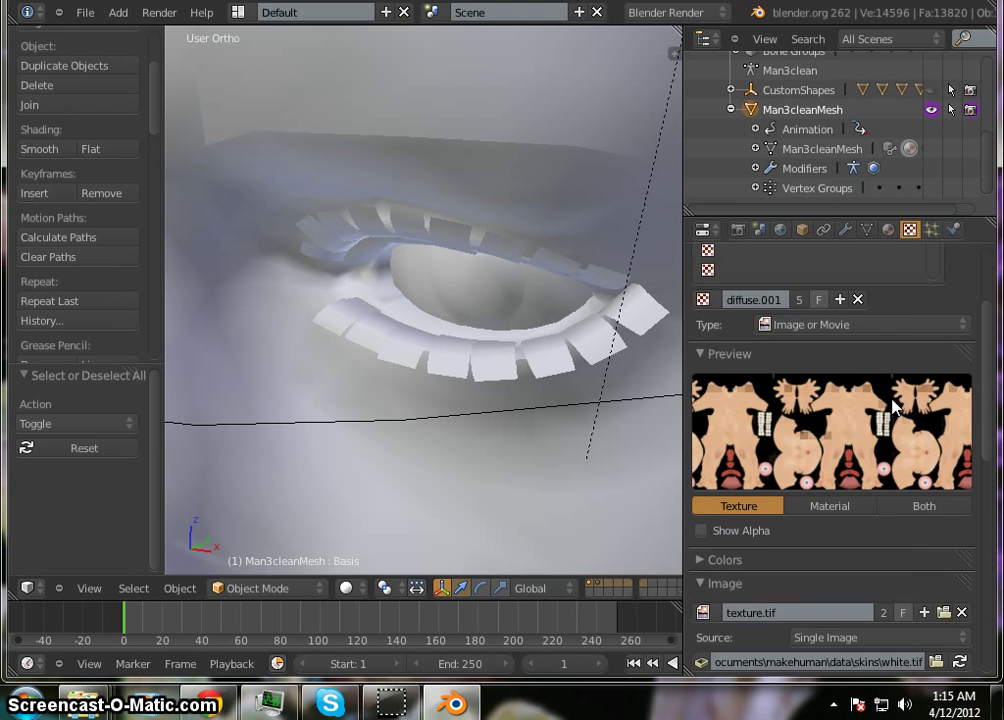
scroll(893, 405, down, 2)
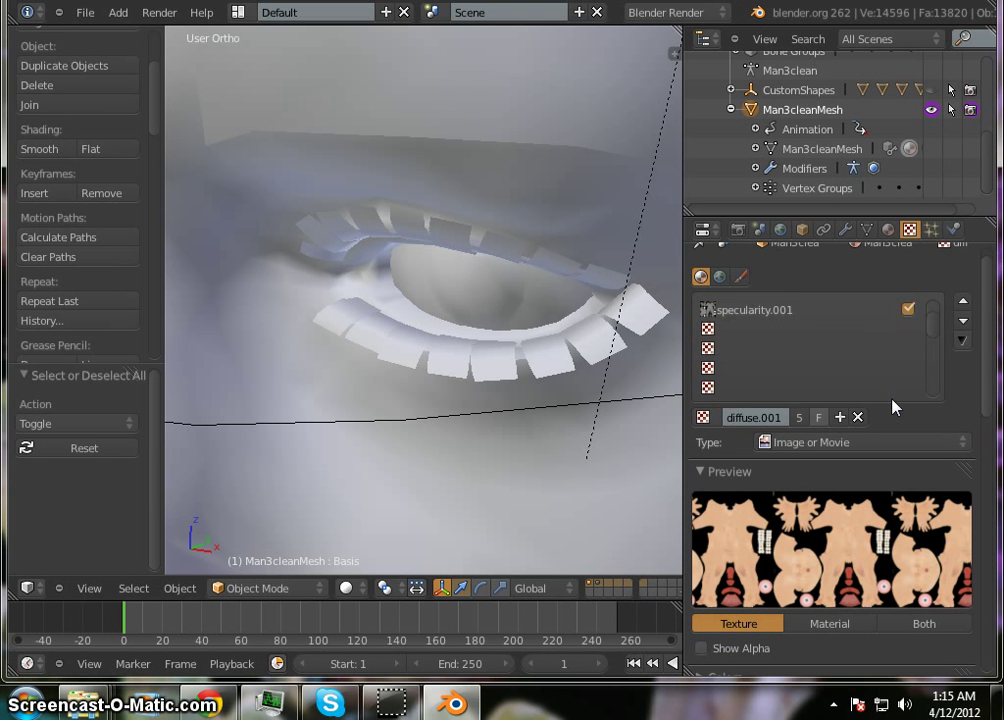
scroll(893, 405, up, 2)
Unlink the texture.tif image from the diffuse.001 texture and select its first slot in the texture list.
scroll(970, 445, down, 9)
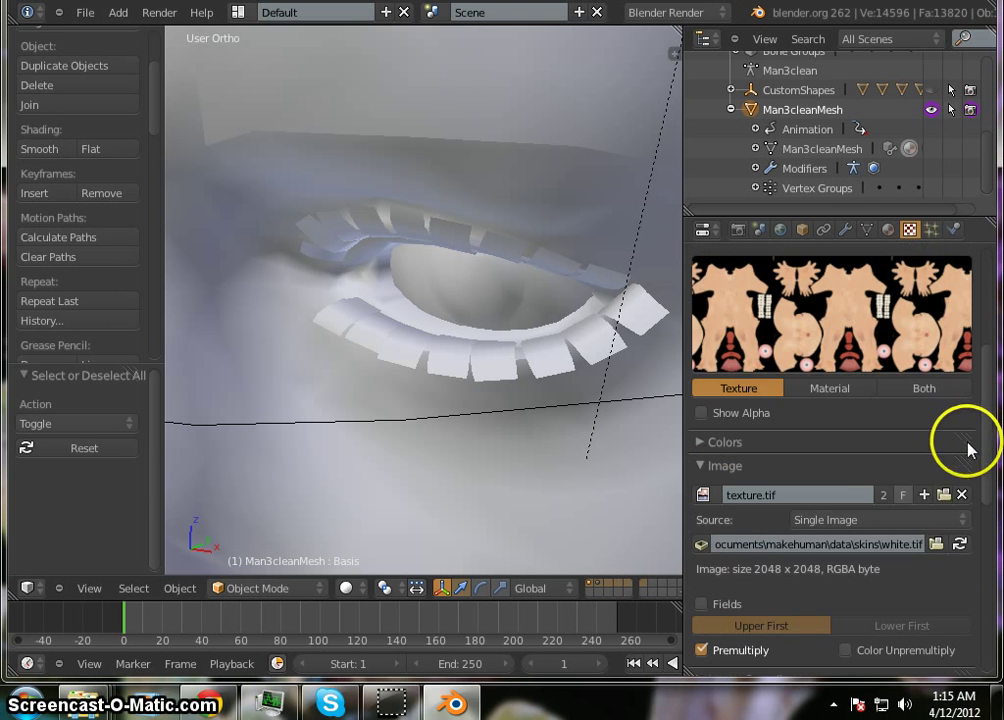
click(962, 495)
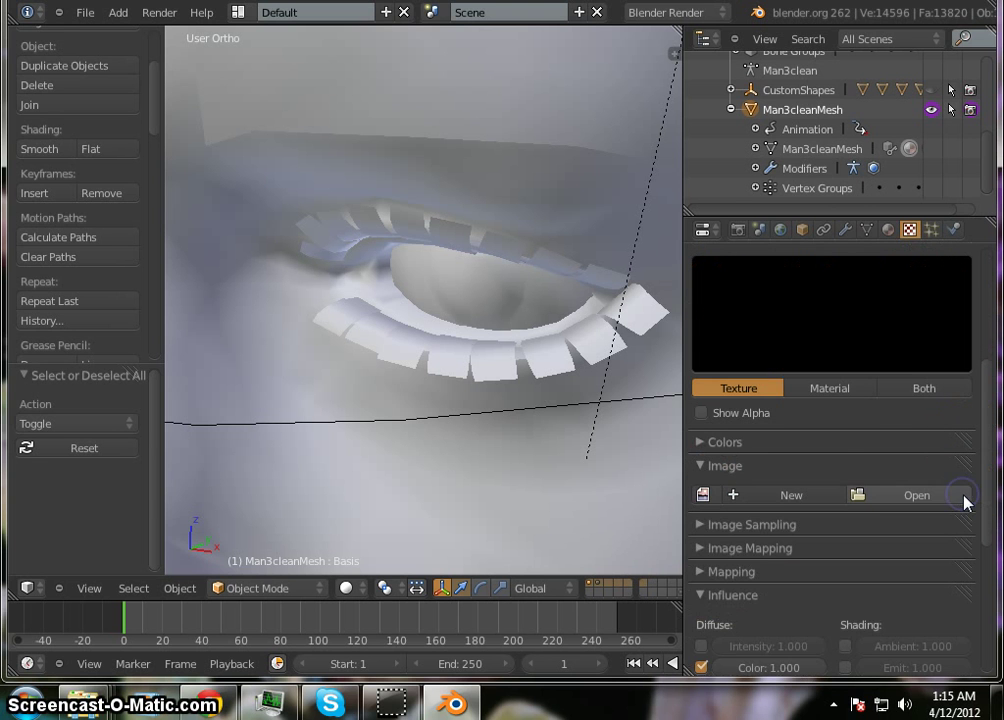
scroll(878, 440, up, 9)
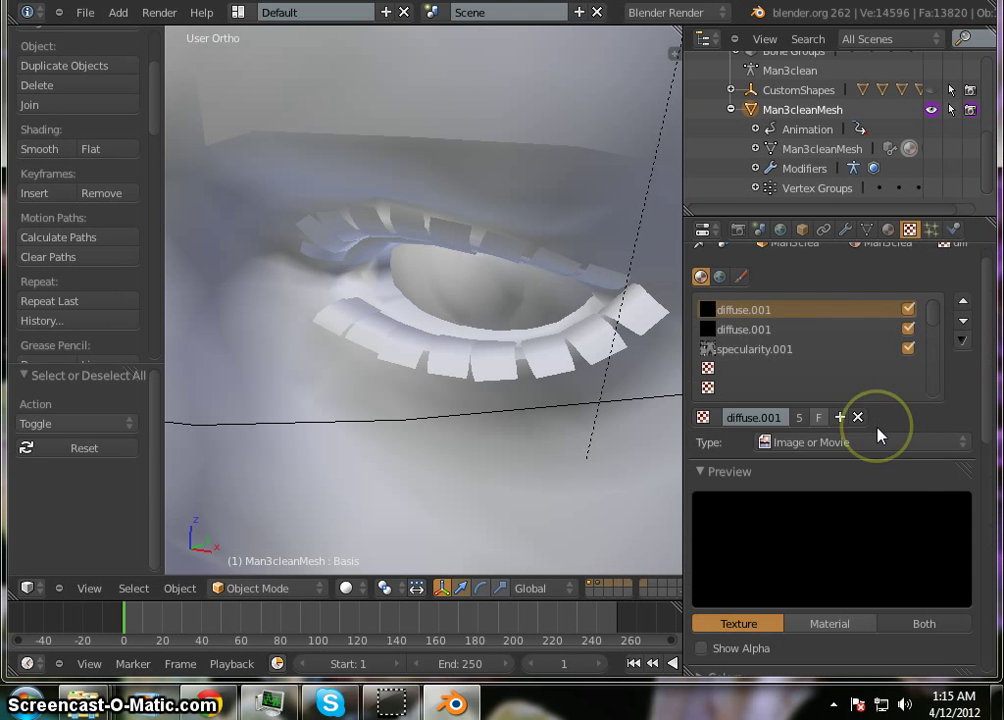
click(760, 309)
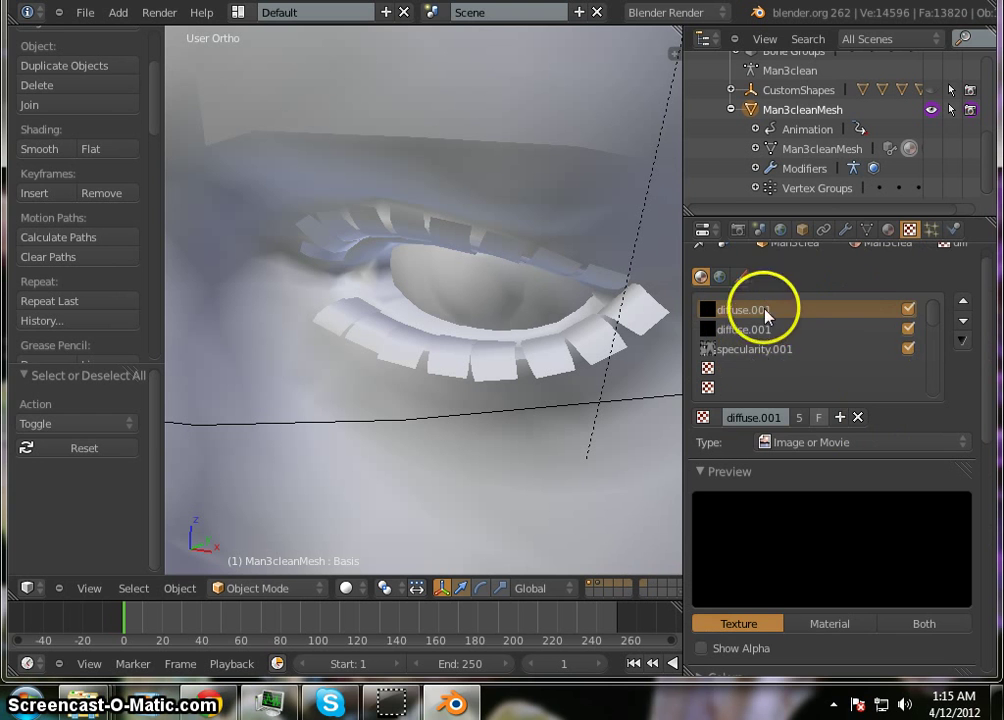
Render a still image of the character with no image assigned to its diffuse texture.
scroll(785, 274, up, 1)
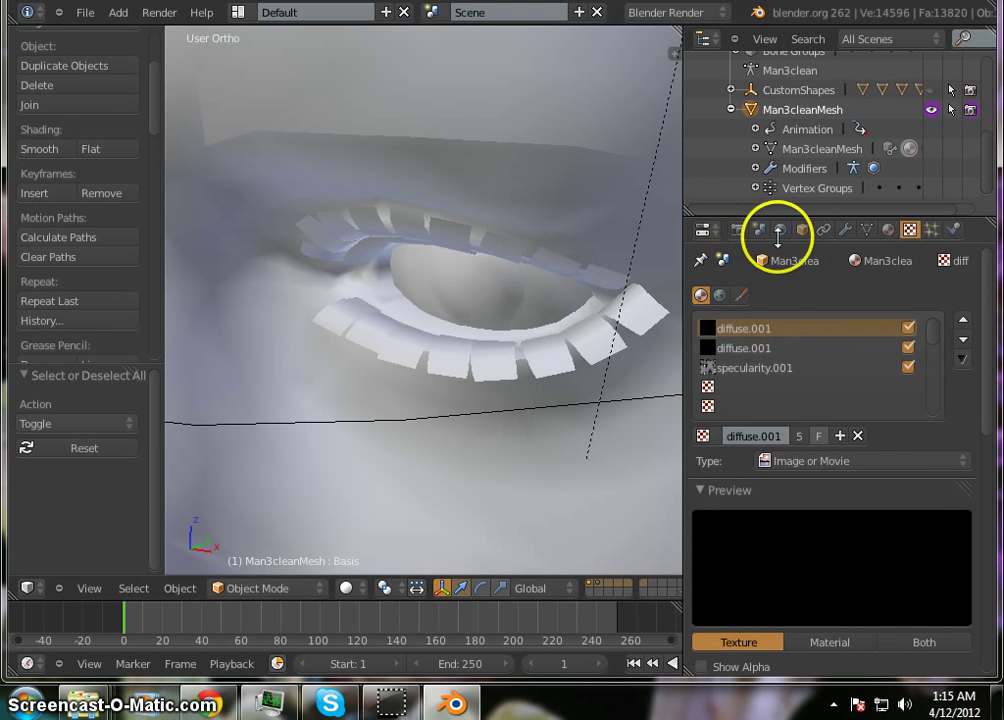
click(737, 229)
click(731, 318)
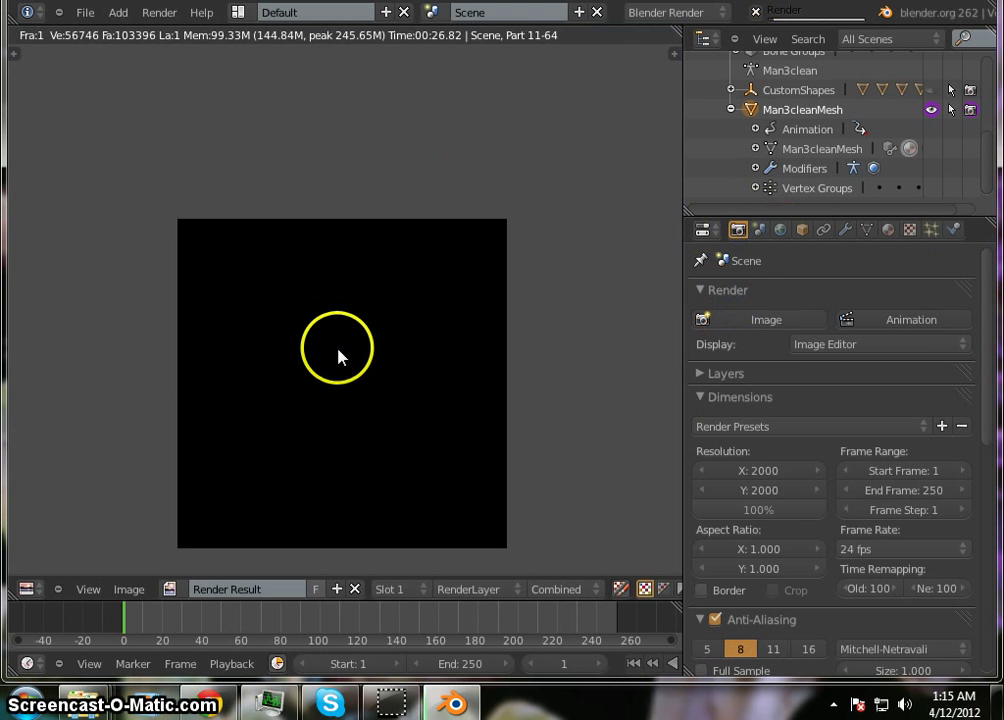
Inspect the figure's torso, arms and head at different magnifications while the image without the diffuse texture renders.
scroll(339, 343, up, 1)
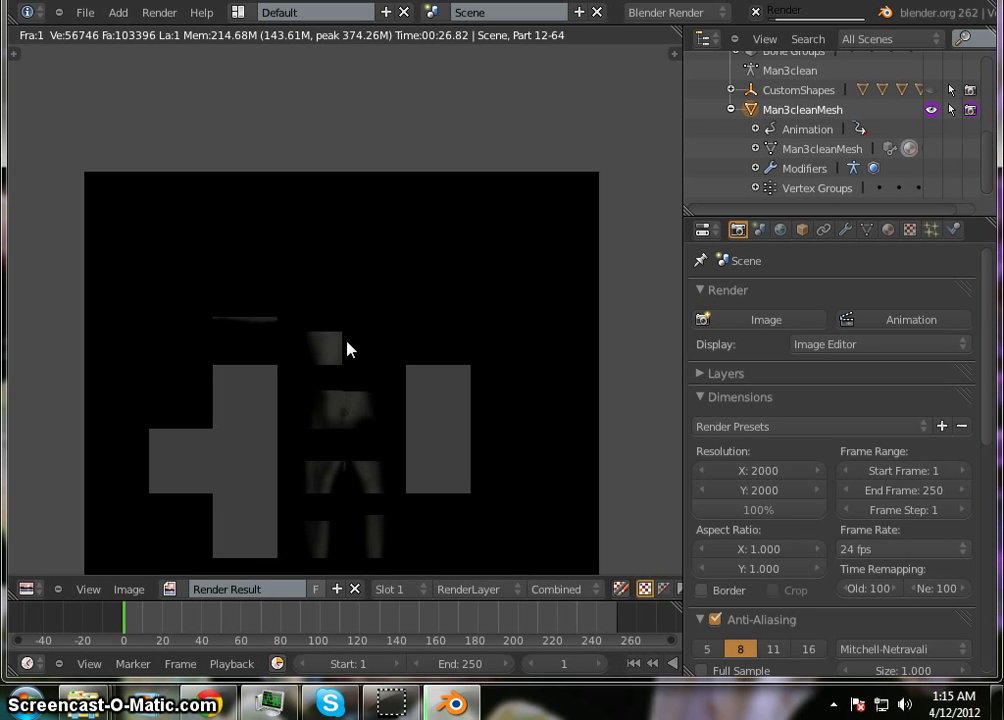
click(367, 412)
scroll(367, 413, up, 2)
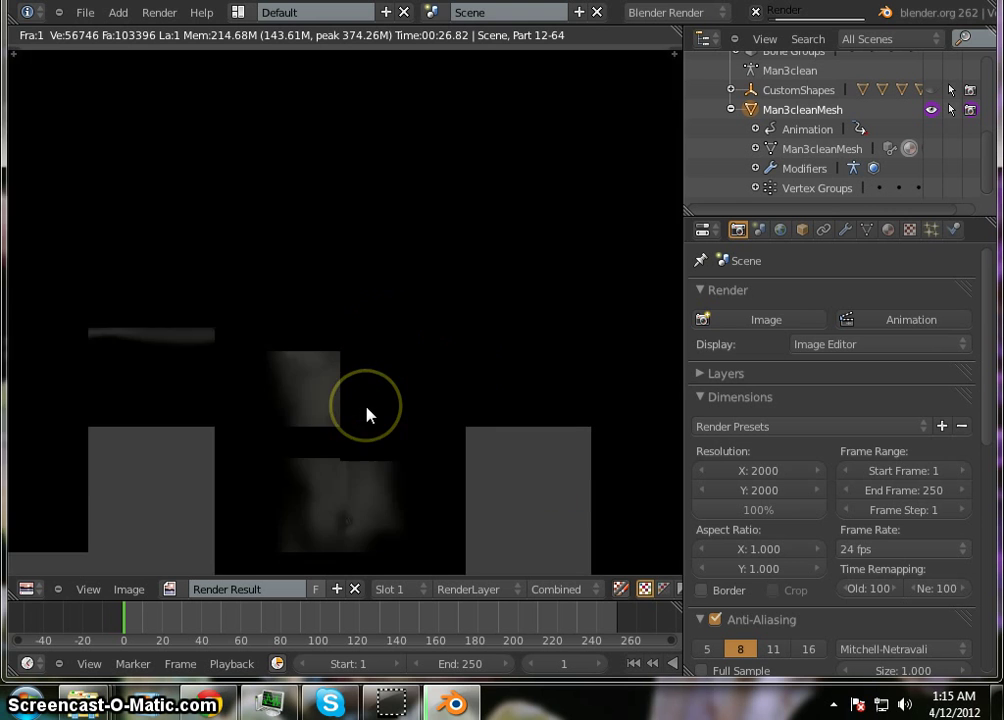
scroll(366, 413, down, 3)
scroll(363, 419, up, 1)
scroll(362, 420, up, 4)
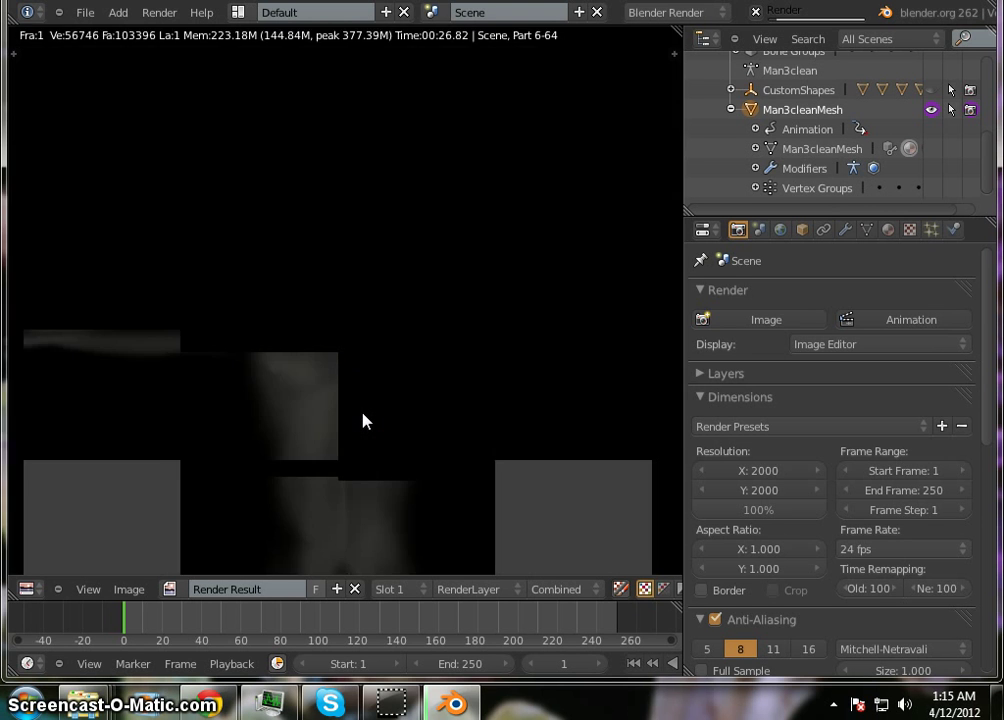
scroll(362, 420, down, 7)
scroll(361, 425, up, 5)
scroll(360, 432, down, 4)
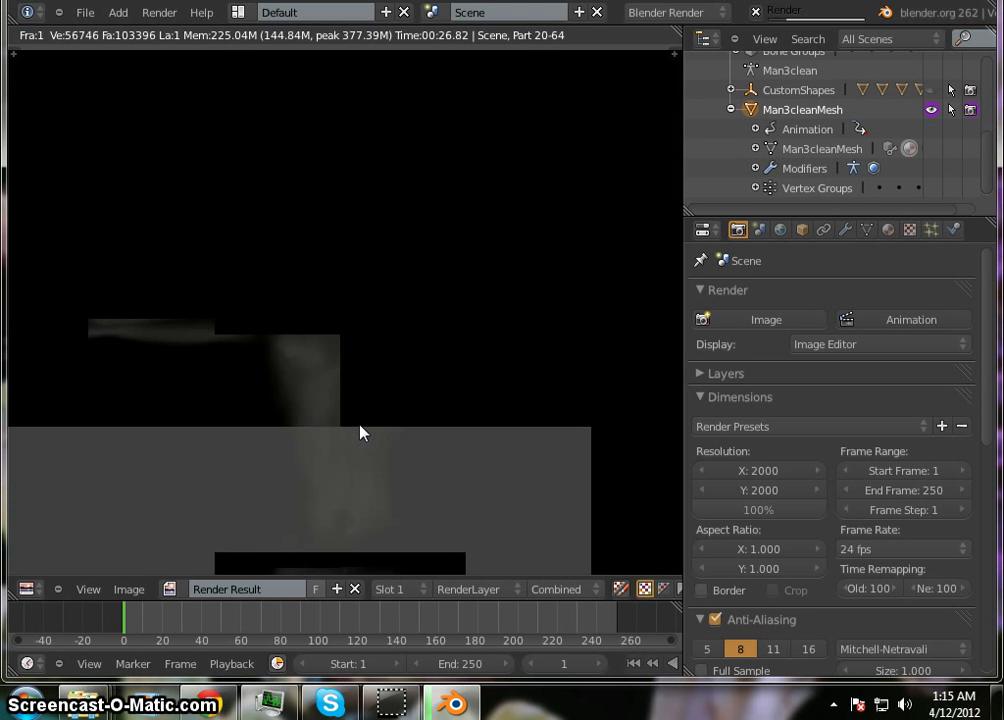
scroll(360, 432, down, 1)
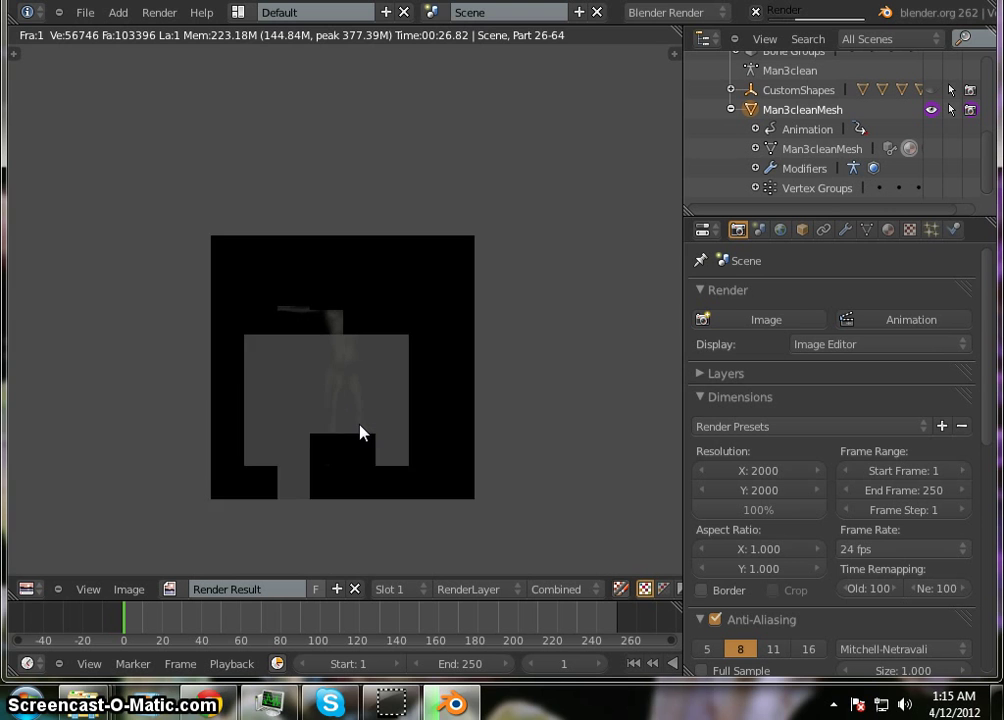
scroll(360, 432, up, 7)
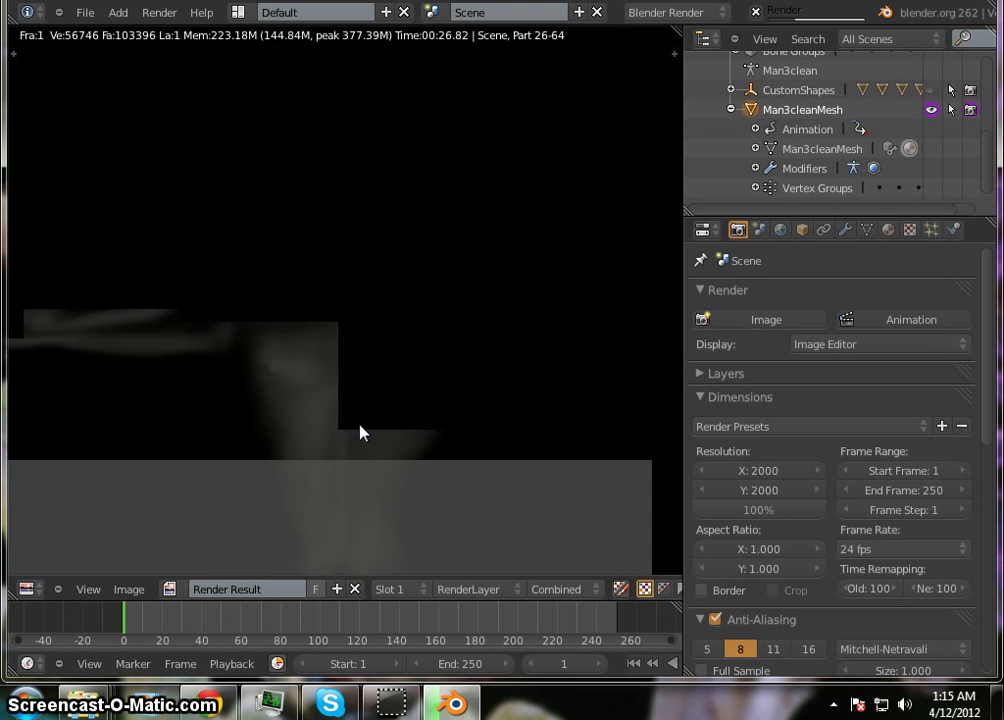
scroll(360, 426, down, 3)
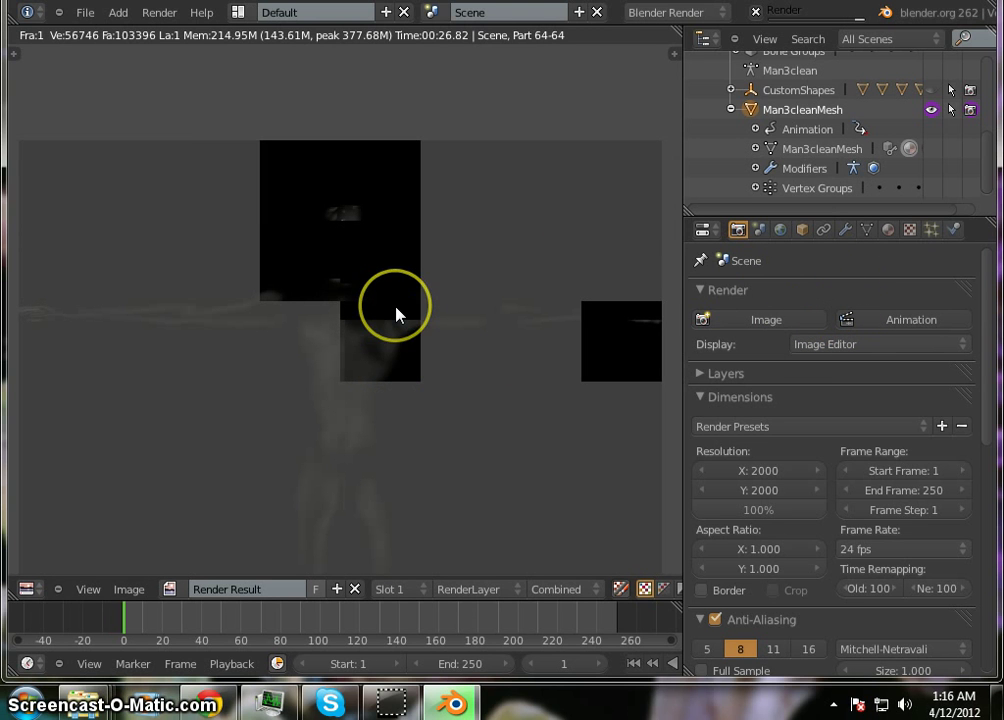
Load texture.tif from the Desktop's vrgamedeved\textures folder as the image of the diffuse.001 texture.
click(910, 231)
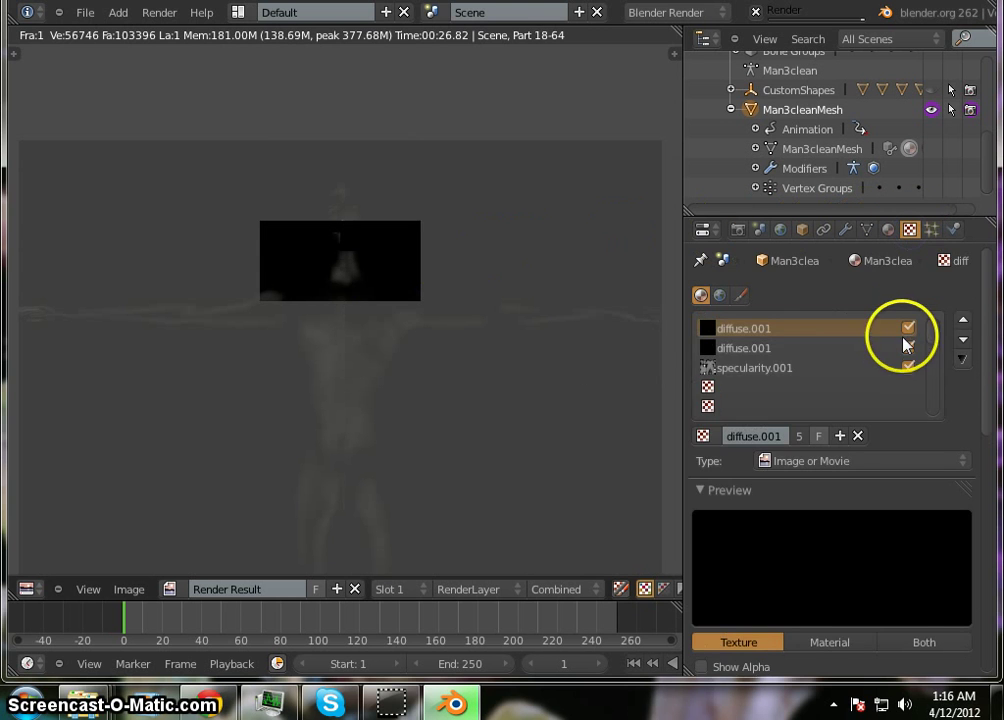
scroll(959, 356, down, 5)
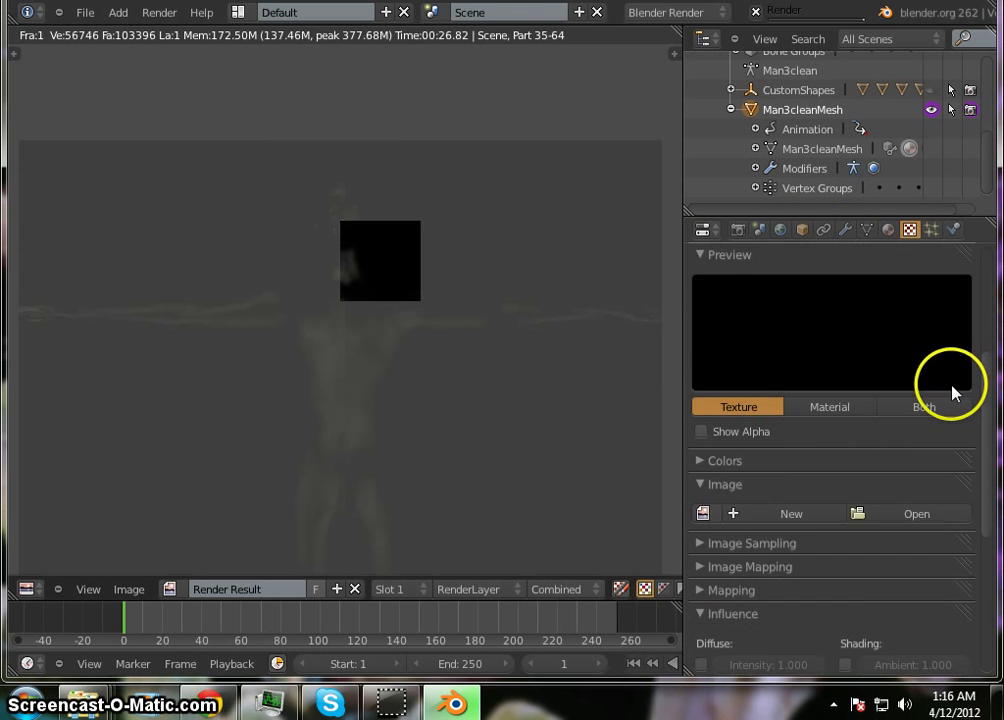
scroll(950, 390, down, 4)
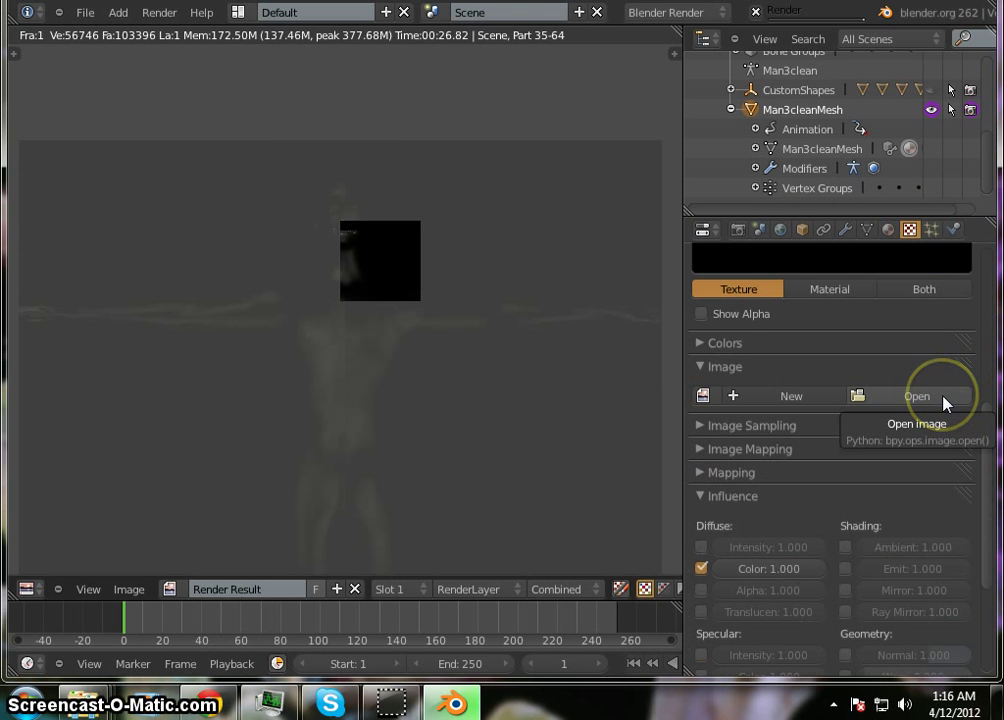
click(941, 402)
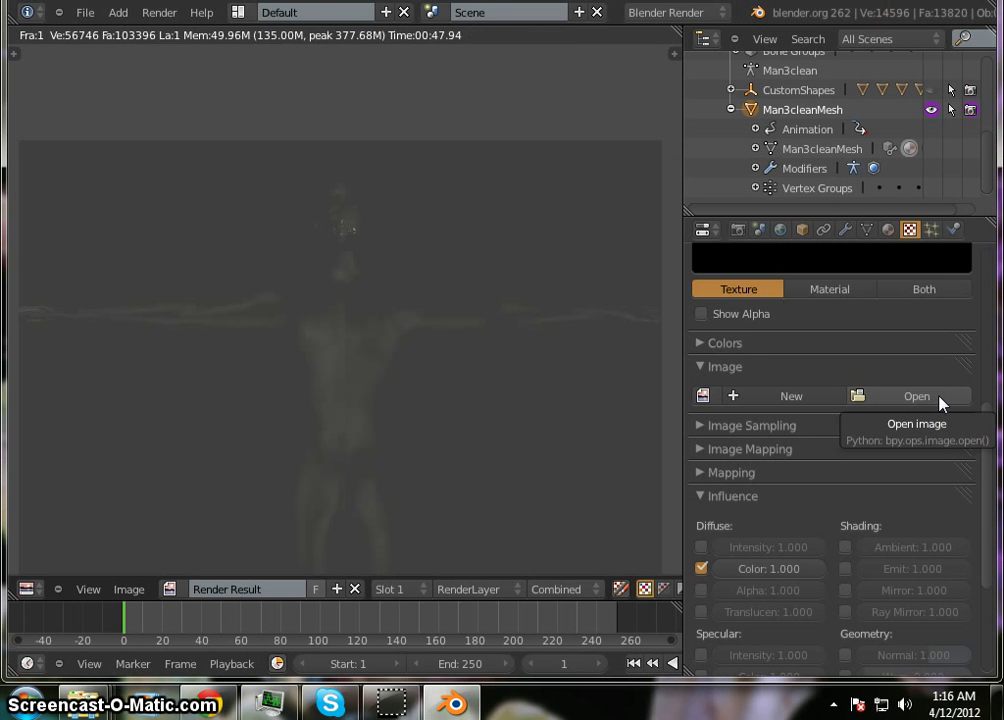
click(939, 398)
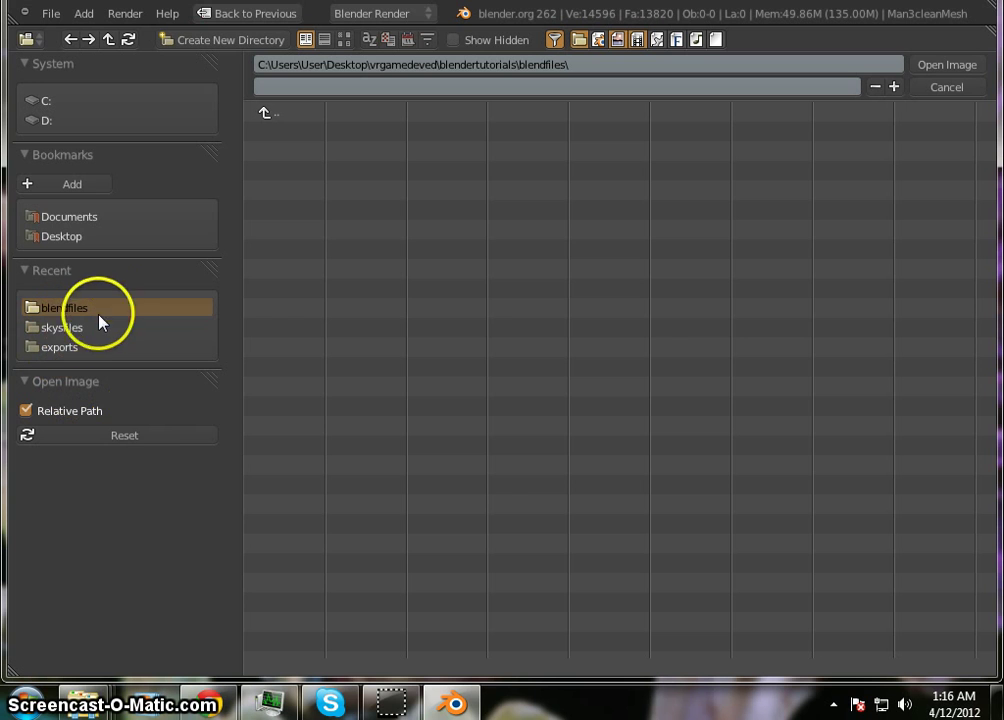
click(86, 240)
click(298, 131)
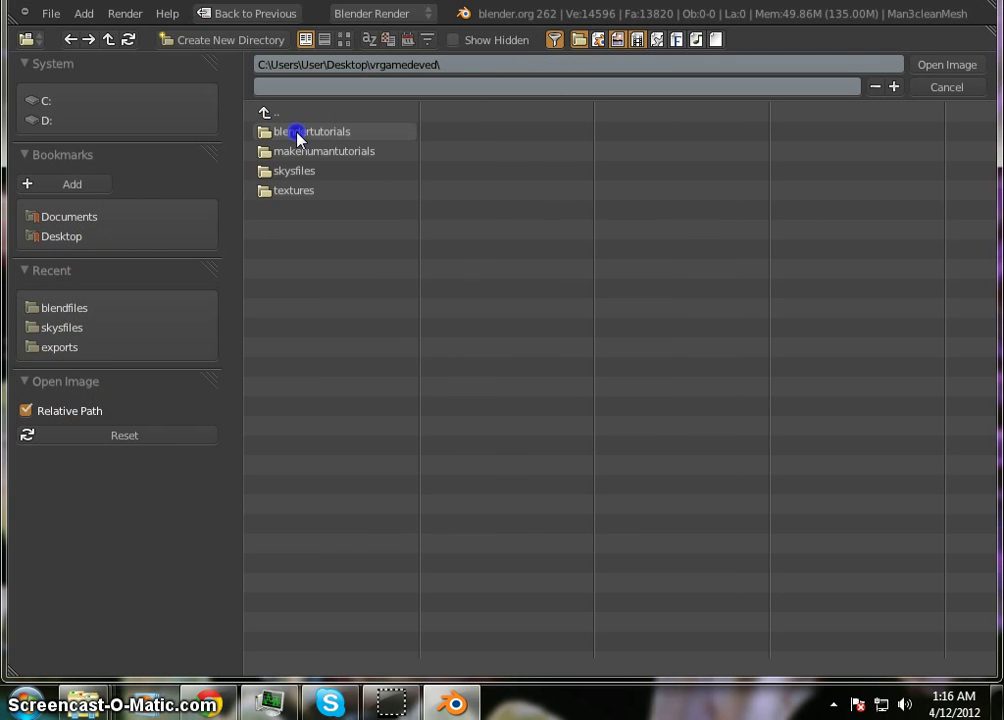
click(331, 193)
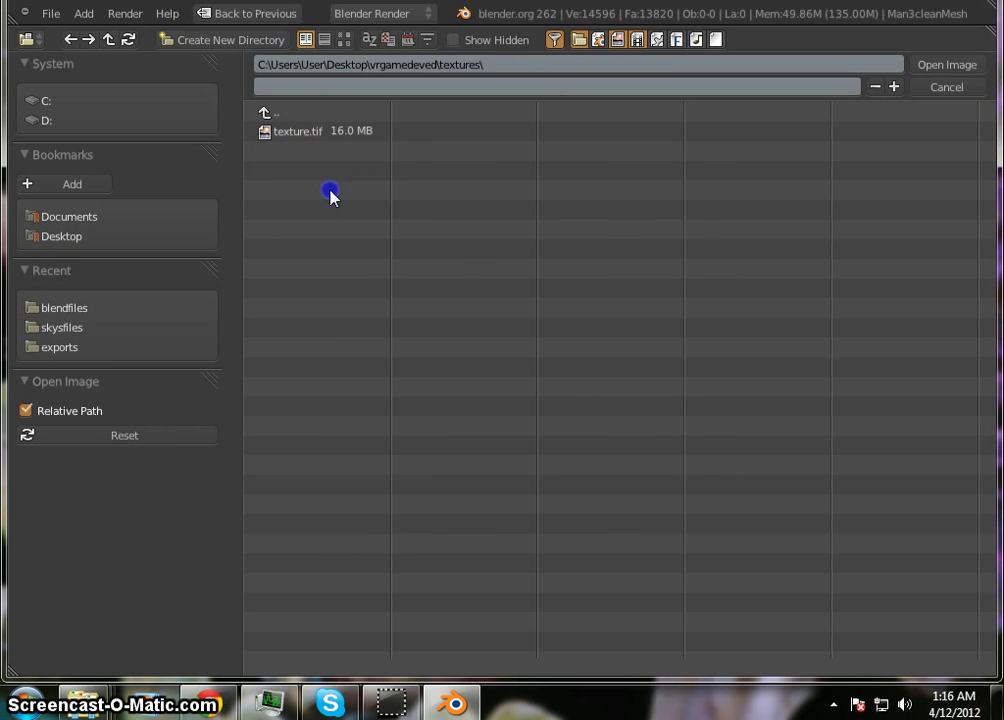
double_click(316, 136)
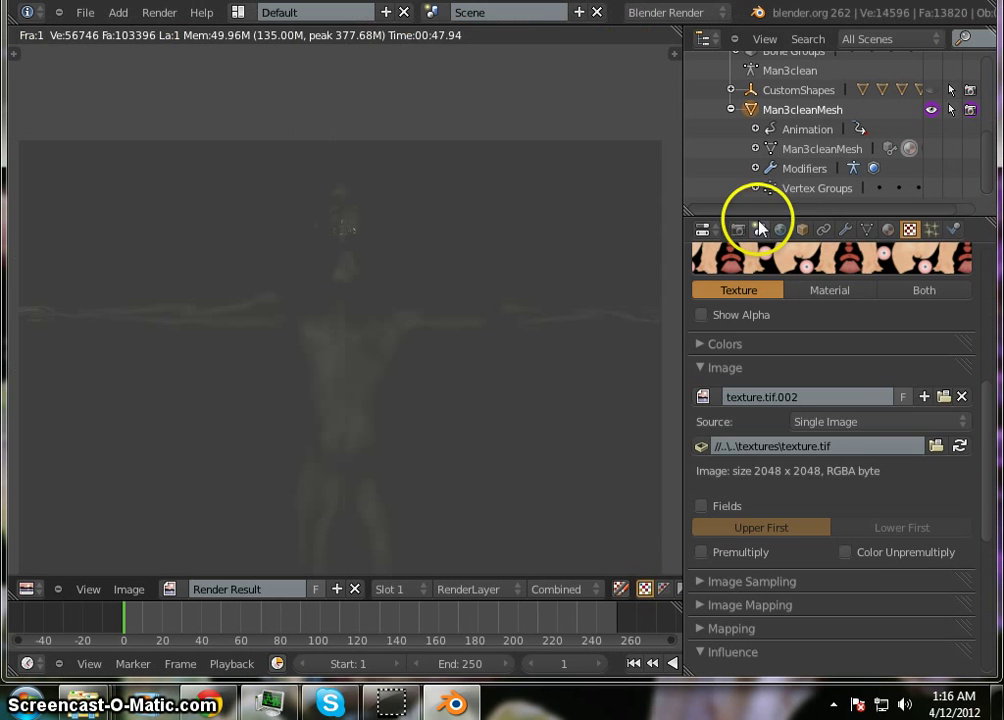
Check the newly loaded image in the diffuse.001 slots and settings, and render the character again.
scroll(882, 511, up, 8)
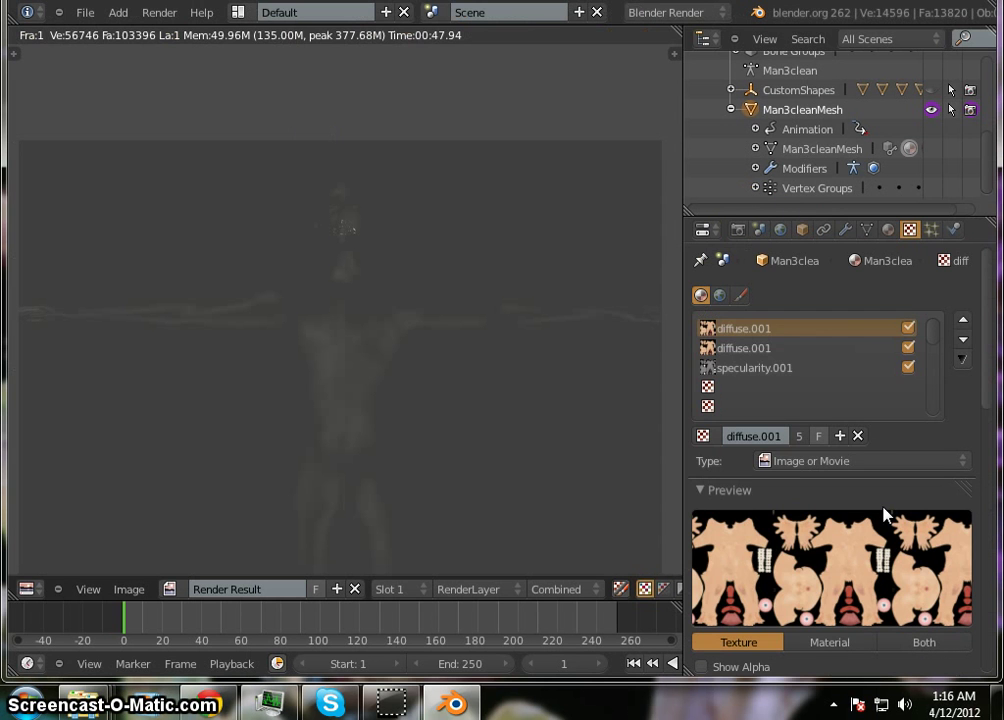
scroll(884, 514, down, 6)
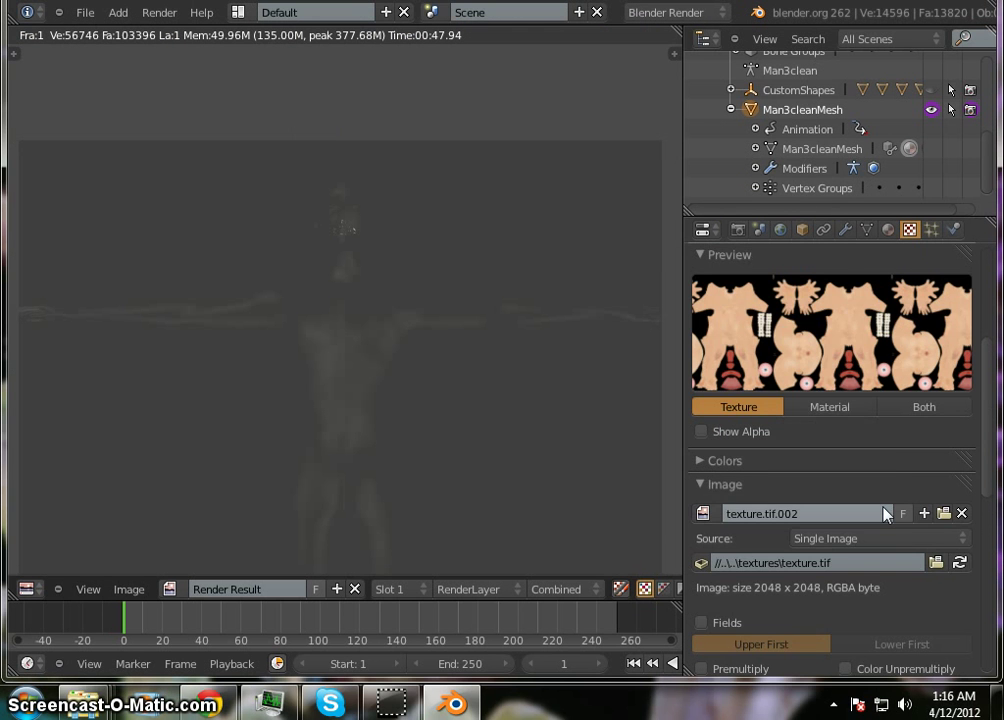
scroll(881, 509, up, 2)
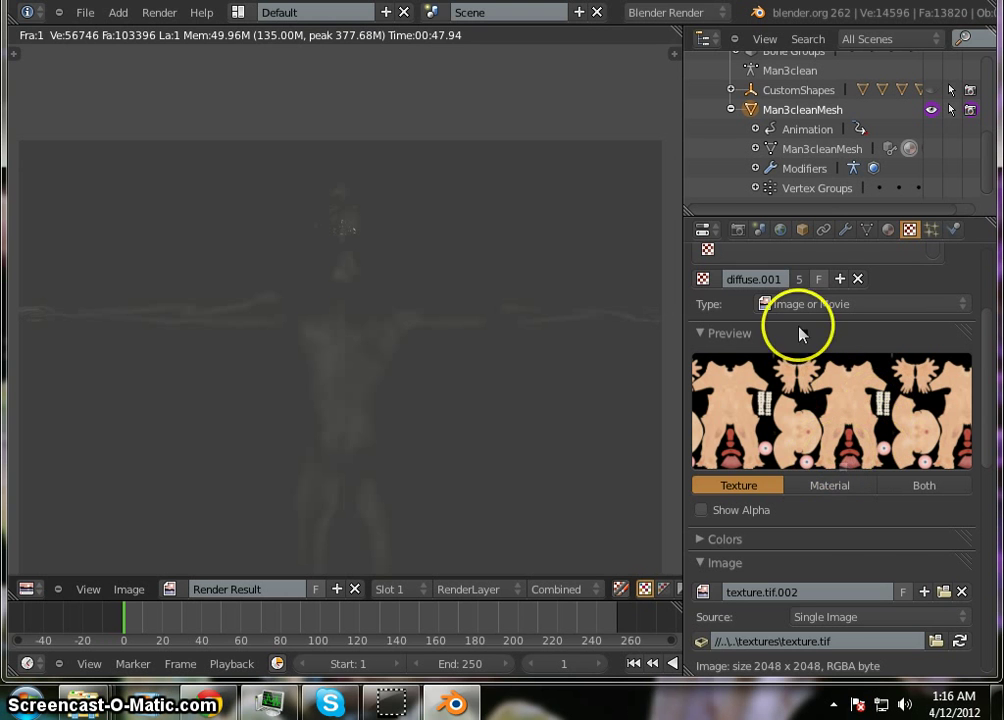
scroll(912, 461, up, 2)
scroll(912, 461, up, 2)
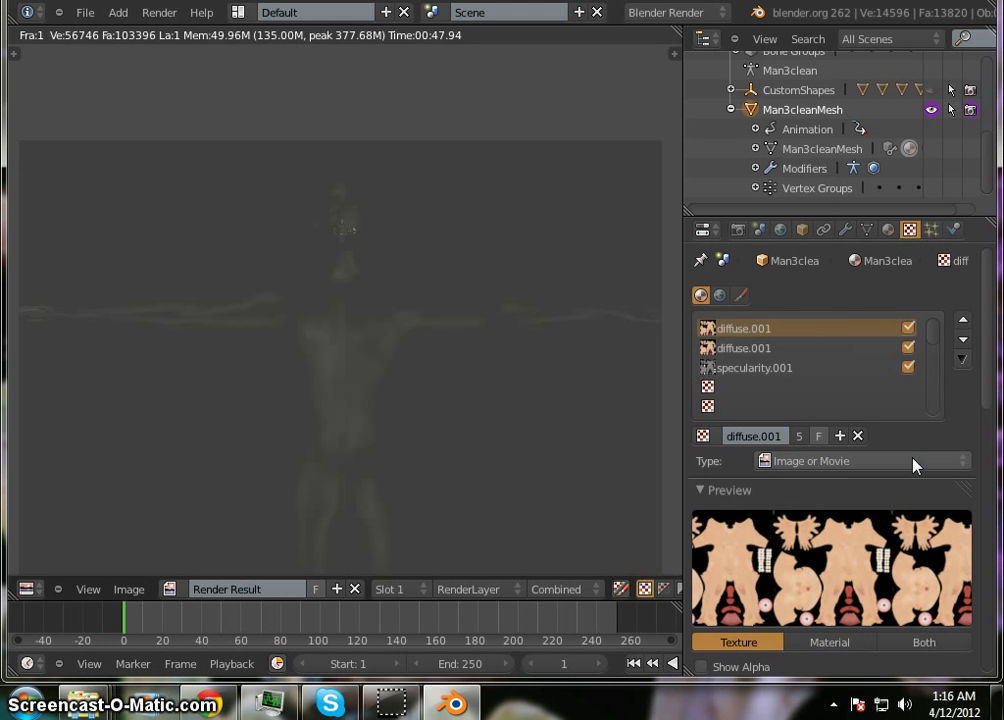
click(737, 229)
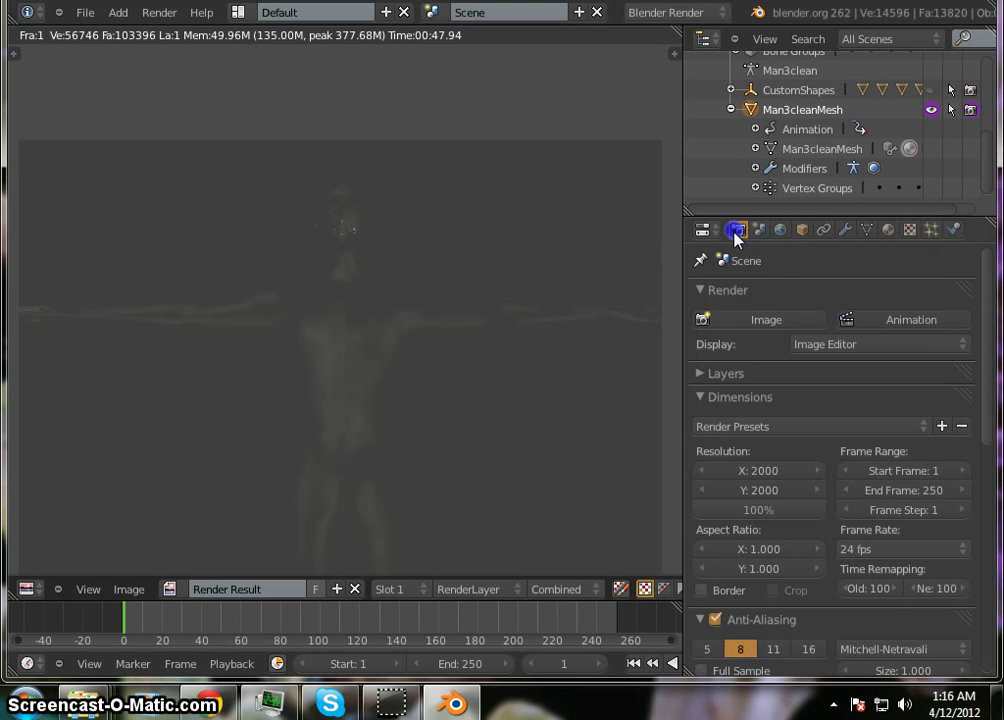
click(760, 321)
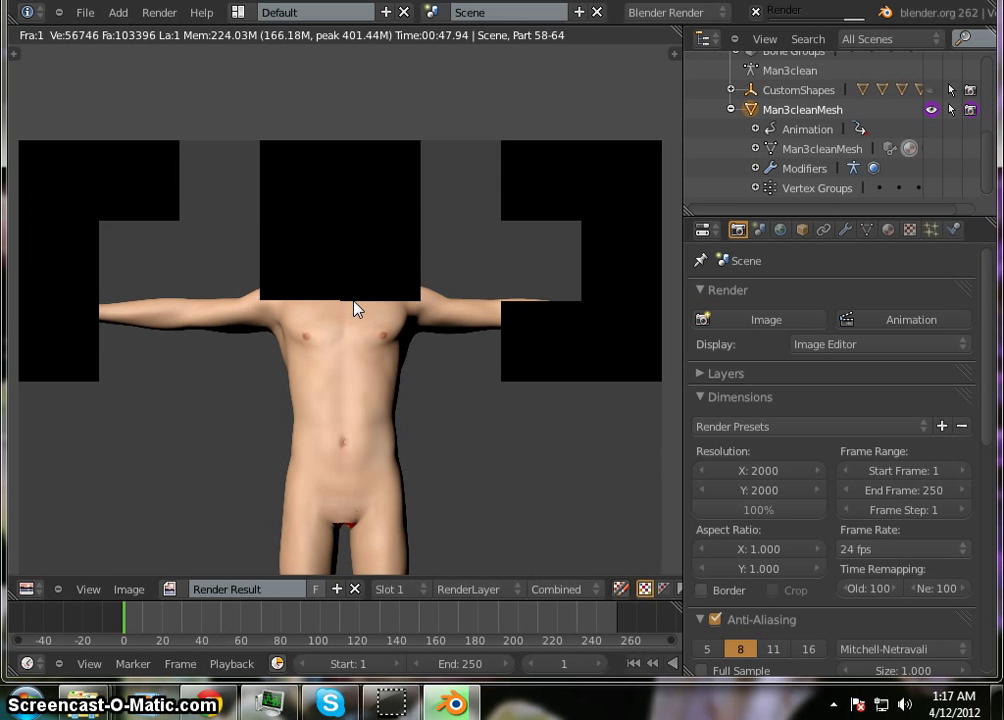
Examine the rendered head, eyes and face up close as the image with the relinked diffuse texture finishes.
scroll(336, 333, up, 1)
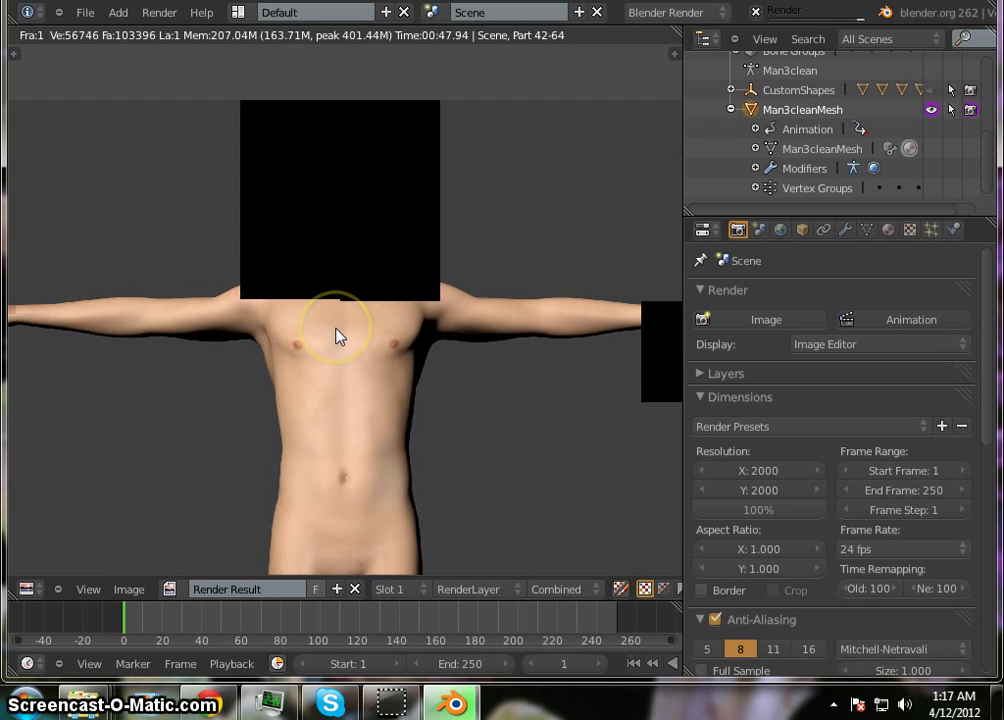
scroll(336, 333, up, 3)
scroll(336, 333, down, 2)
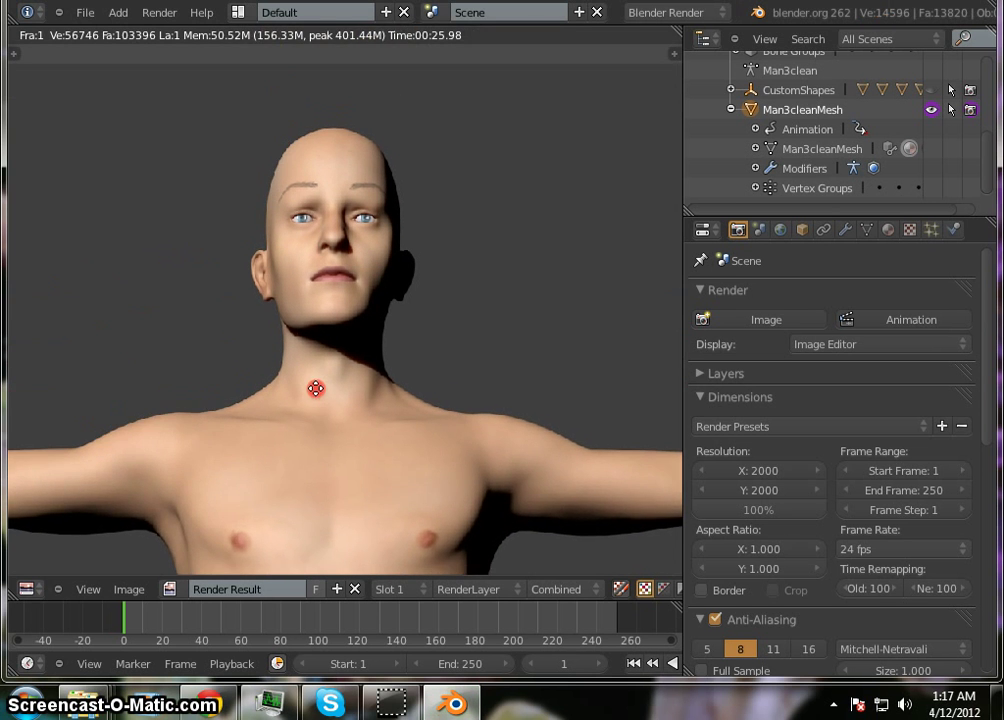
scroll(331, 128, up, 4)
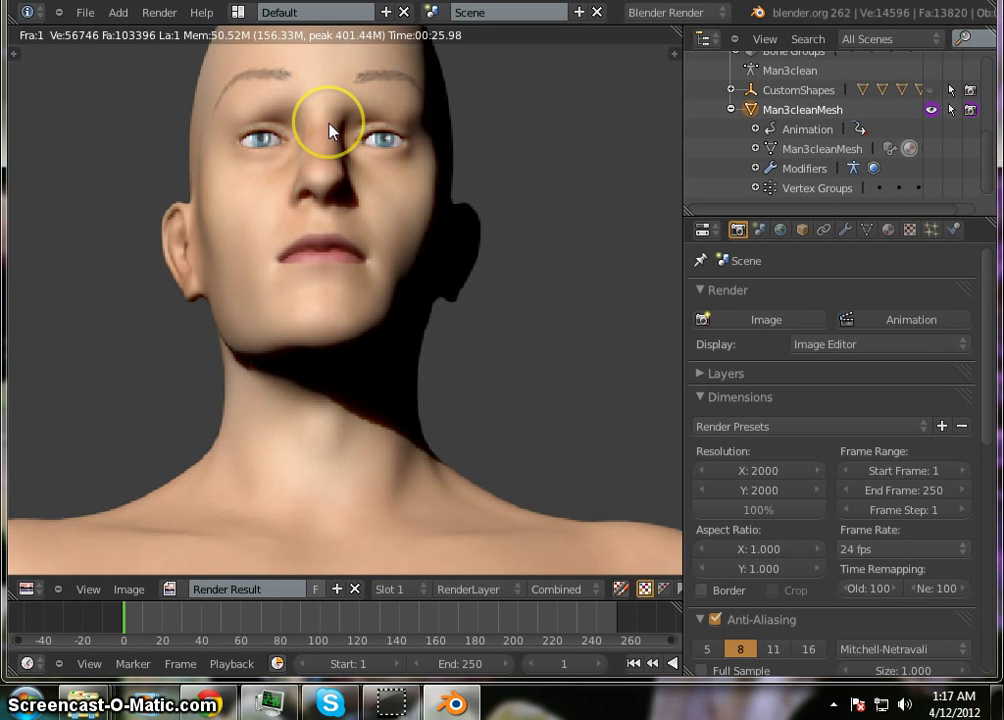
scroll(327, 263, down, 1)
scroll(327, 263, up, 6)
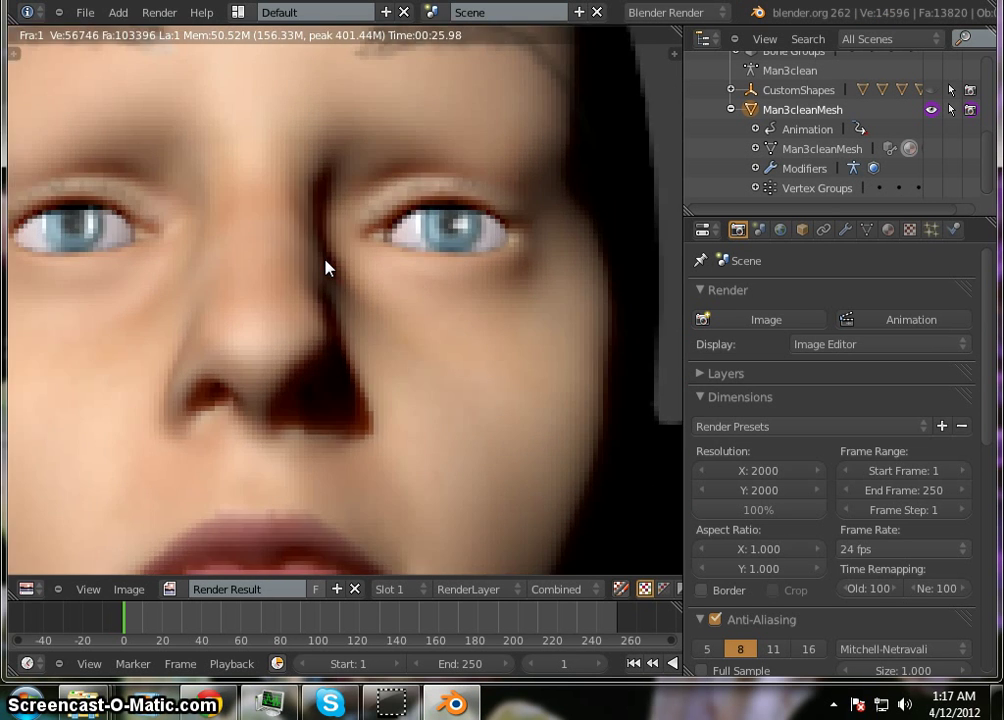
scroll(325, 261, down, 5)
middle_drag(370, 370, 372, 106)
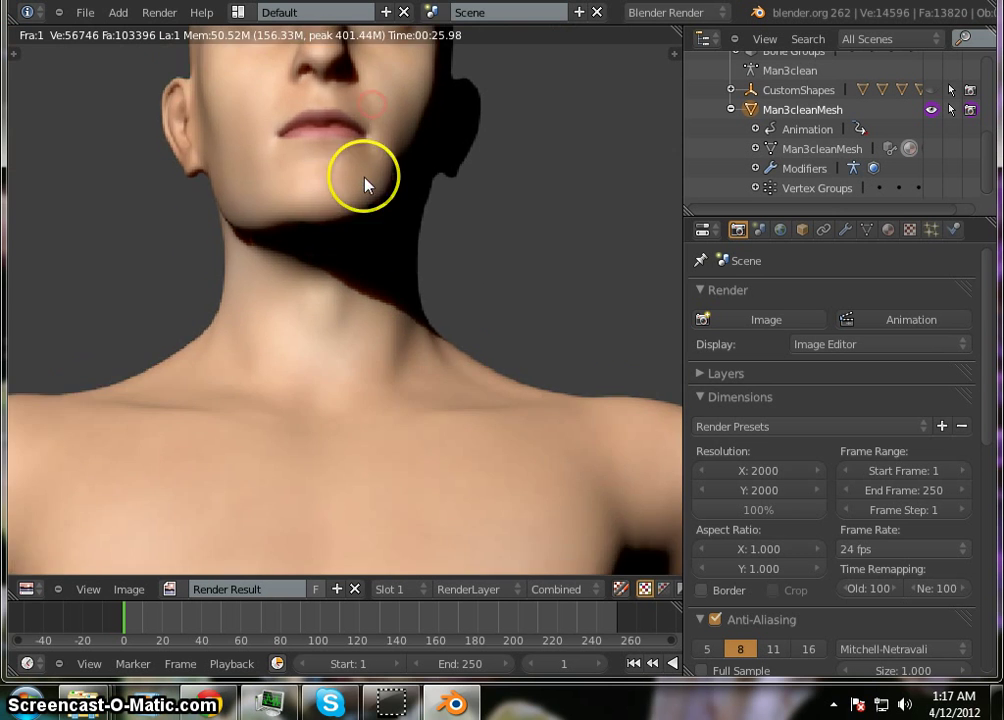
Inspect the skin texture on the rendered torso and across the whole figure.
scroll(365, 182, down, 5)
middle_drag(358, 358, 354, 220)
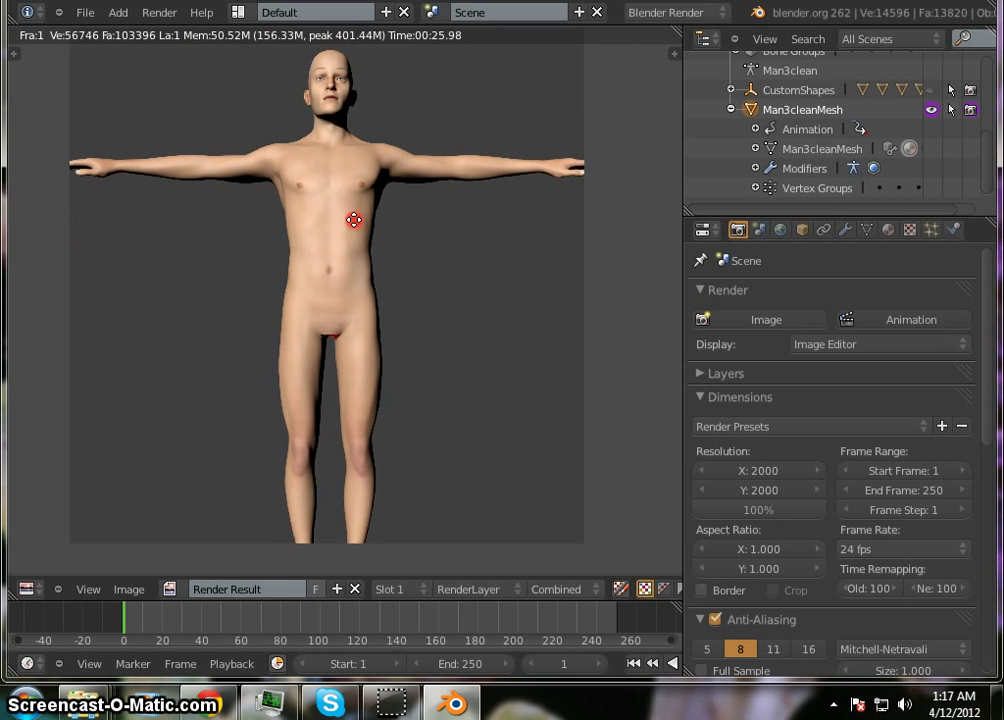
scroll(356, 224, down, 3)
scroll(356, 224, up, 4)
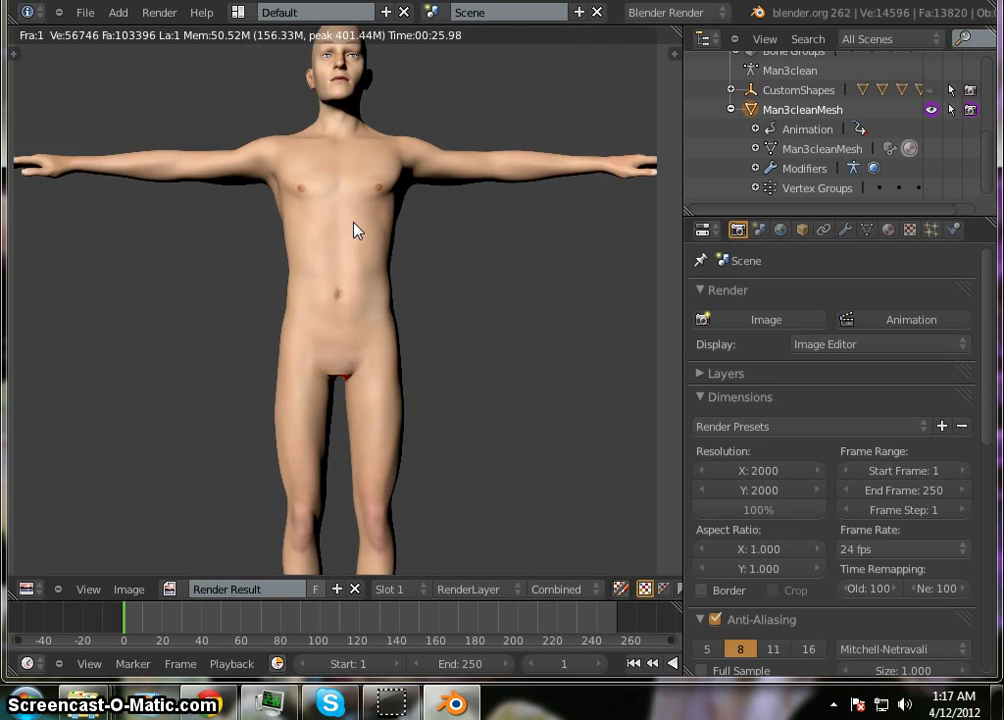
scroll(355, 229, up, 7)
middle_drag(354, 229, 419, 511)
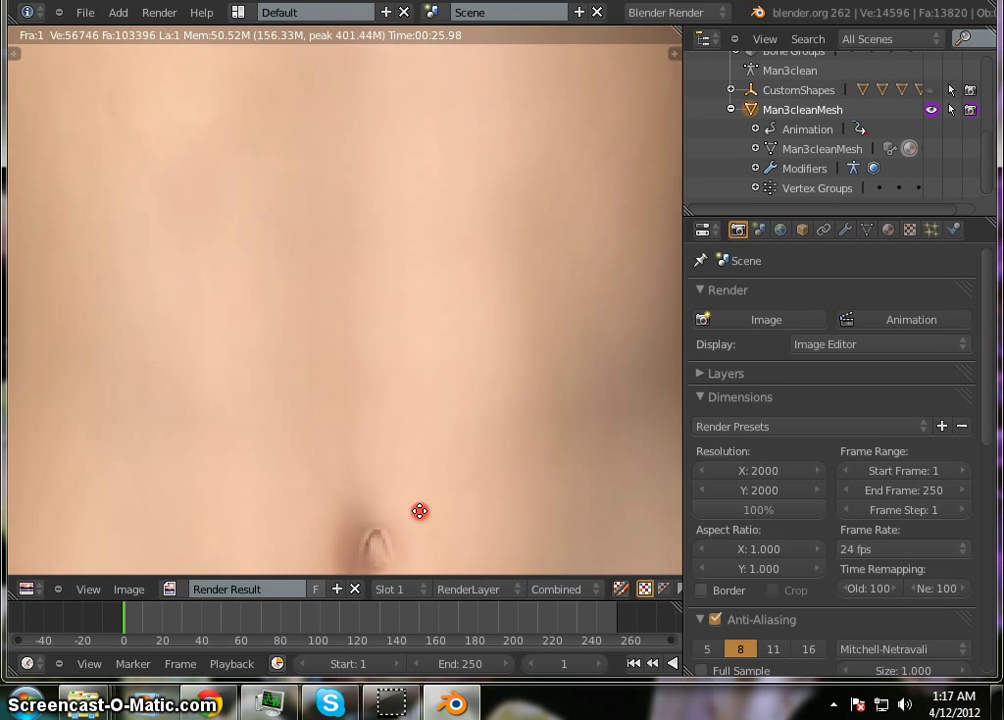
scroll(412, 240, down, 8)
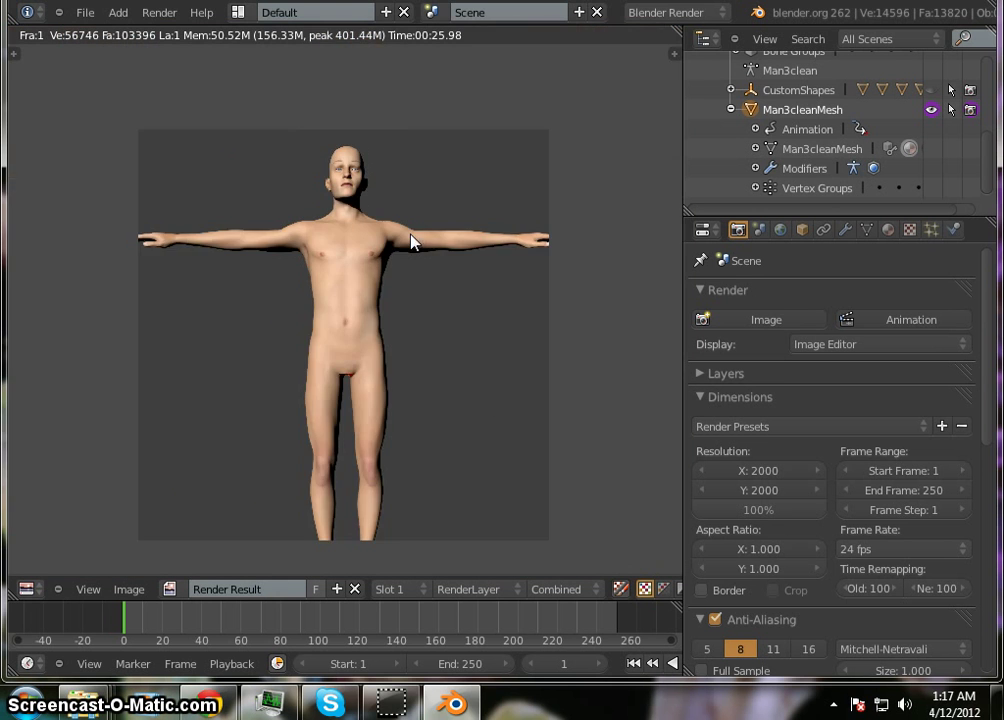
scroll(410, 239, up, 1)
scroll(410, 239, down, 1)
Switch the render display back to the 3D view and select the Clavicle_L bone of the Man3clean armature.
click(405, 243)
click(26, 589)
click(55, 578)
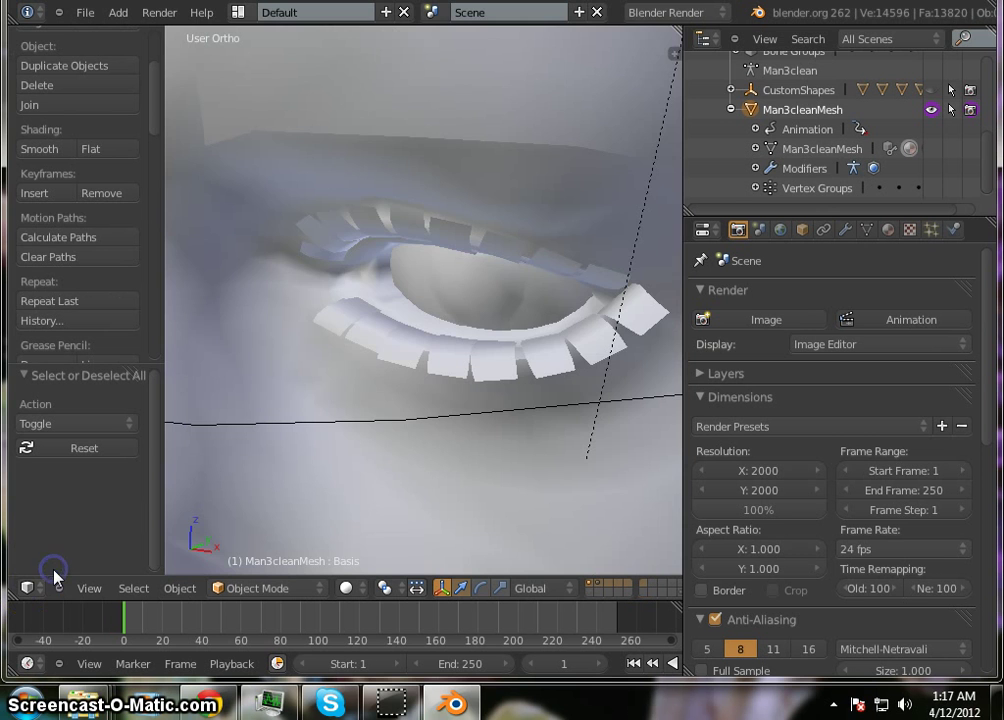
scroll(343, 253, down, 10)
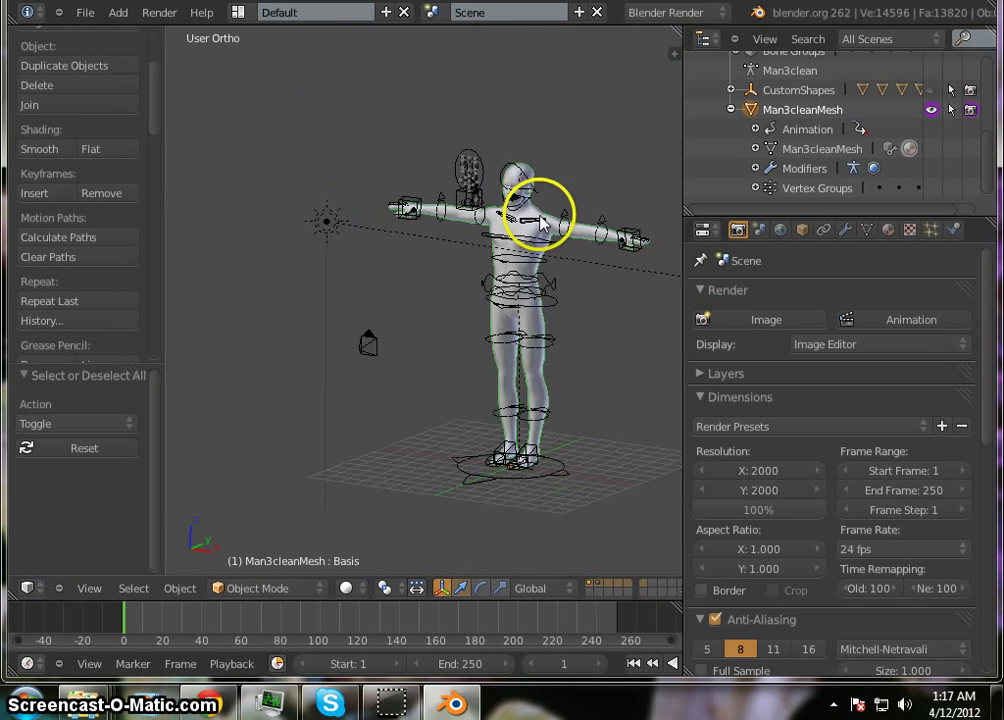
scroll(228, 270, down, 5)
scroll(480, 260, up, 7)
scroll(285, 245, down, 5)
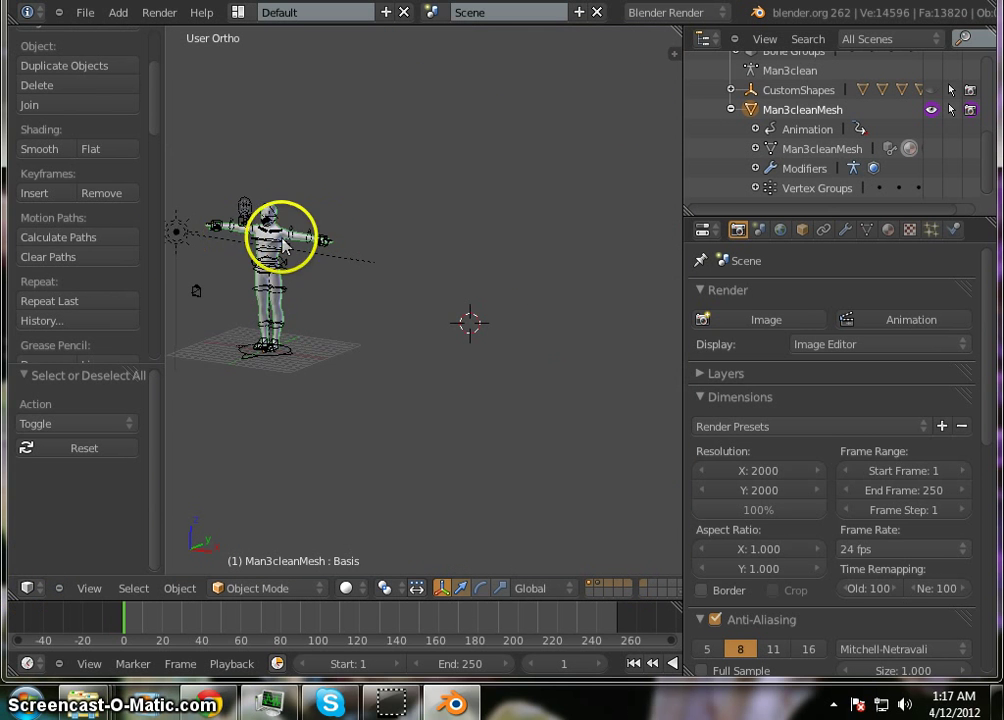
scroll(441, 289, down, 2)
scroll(390, 267, up, 7)
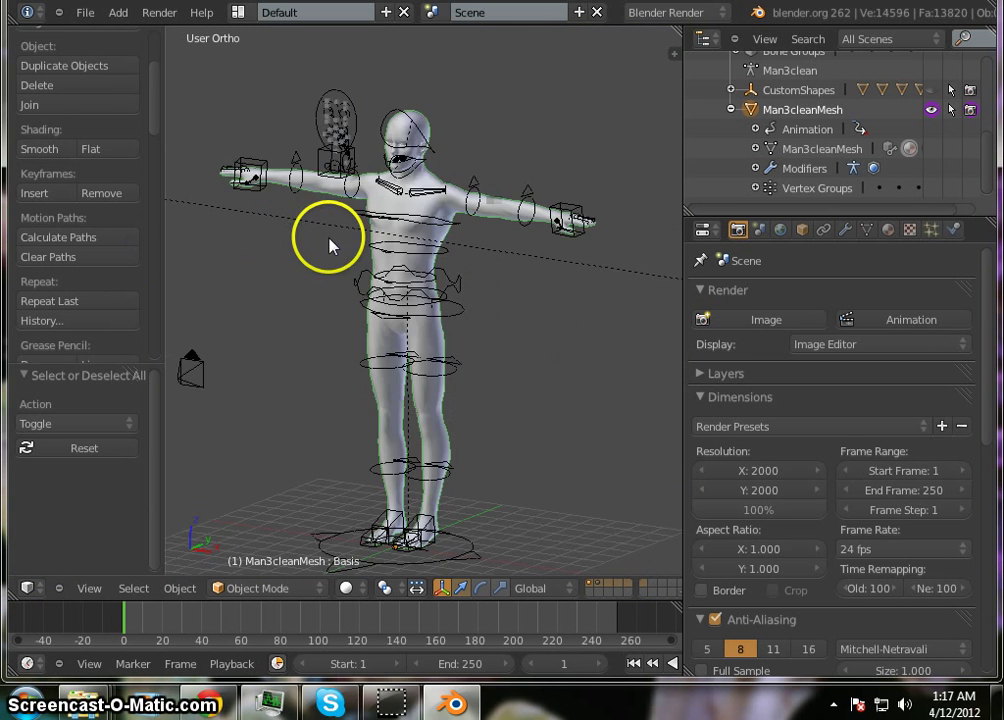
right_click(443, 188)
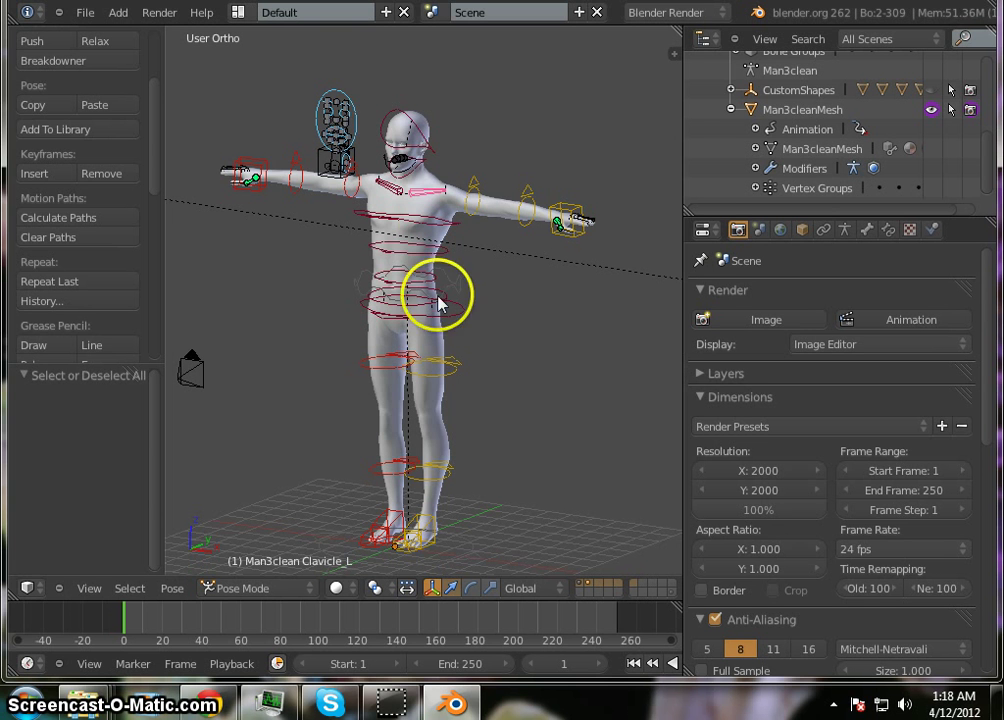
Examine the armature's bone controls around the torso, arms and legs from several distances and angles.
middle_drag(343, 432, 314, 430)
scroll(425, 226, up, 4)
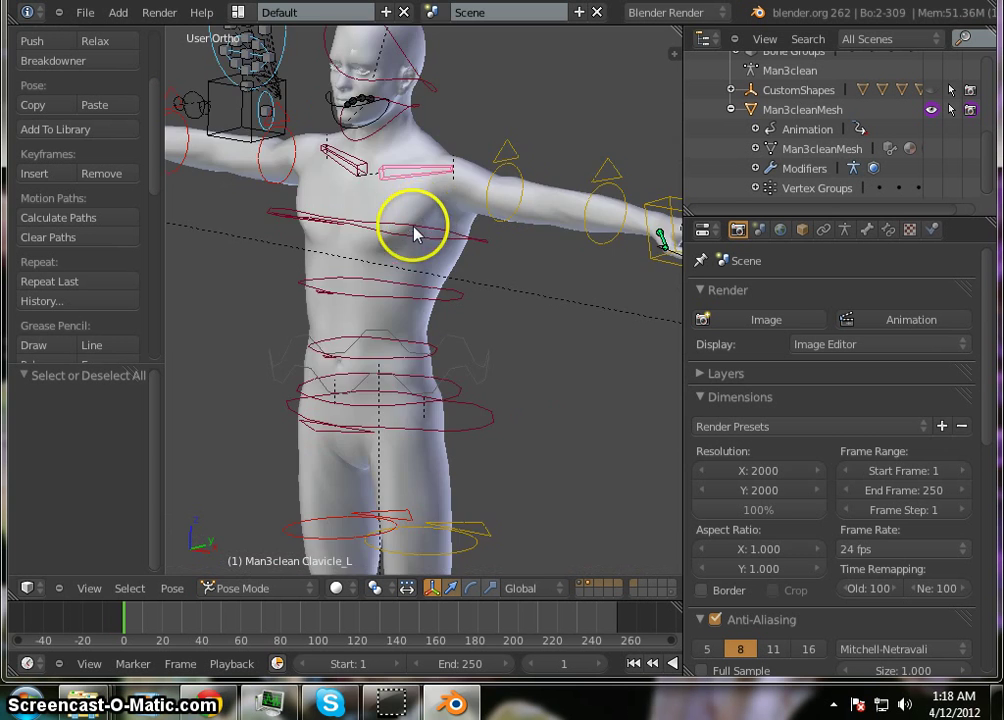
scroll(402, 248, down, 4)
scroll(389, 262, up, 4)
scroll(390, 265, down, 2)
scroll(390, 265, down, 2)
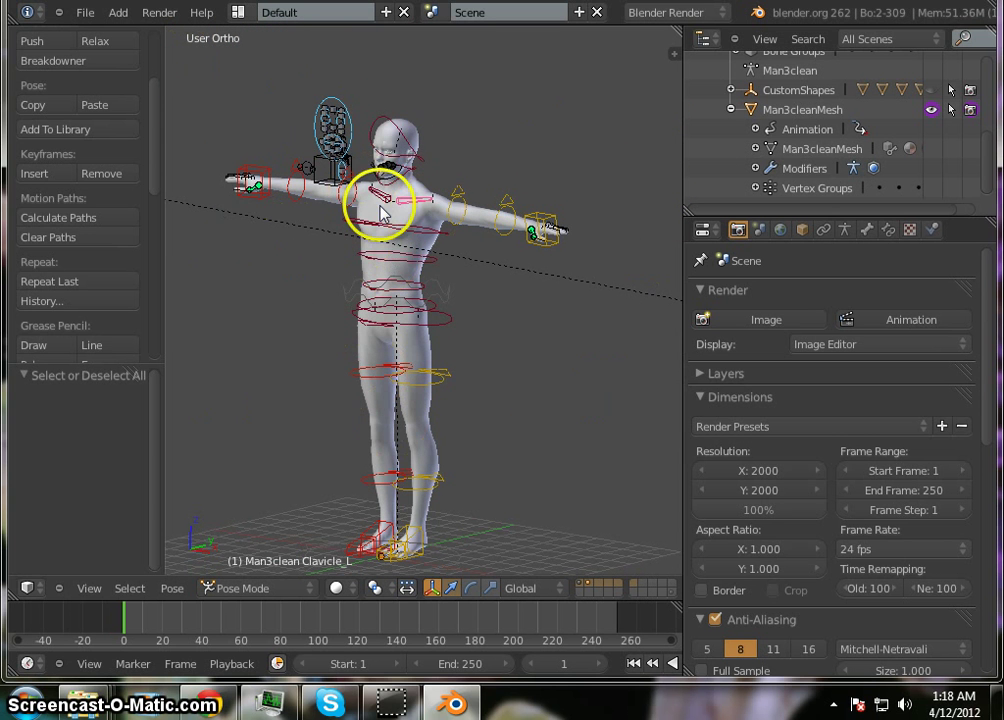
scroll(381, 215, up, 3)
scroll(381, 219, down, 4)
scroll(385, 262, up, 3)
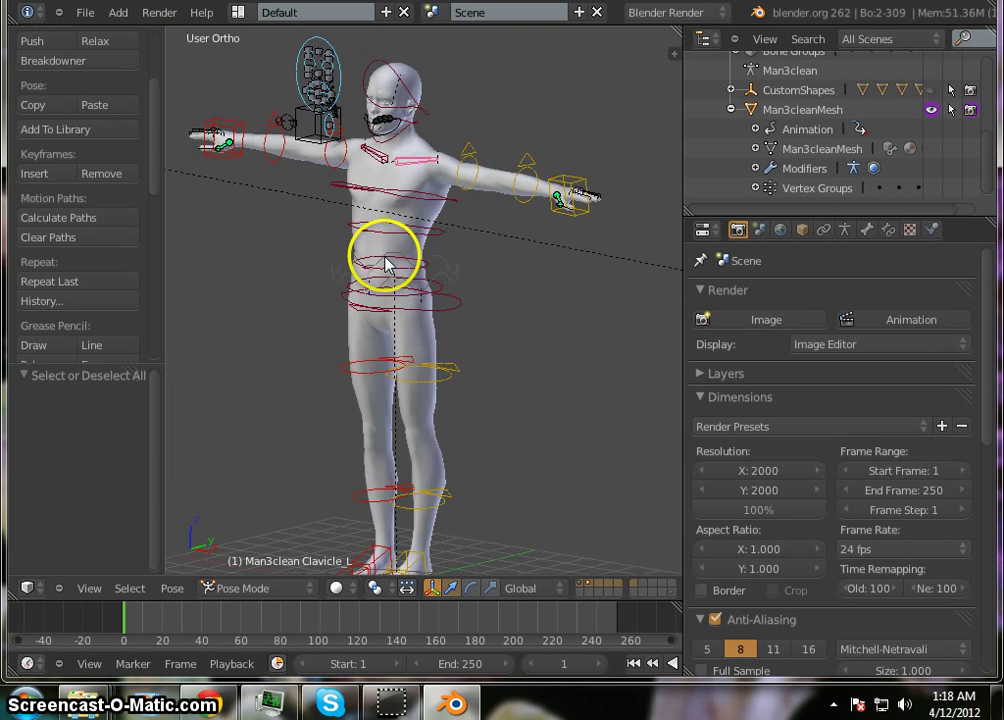
scroll(392, 157, down, 2)
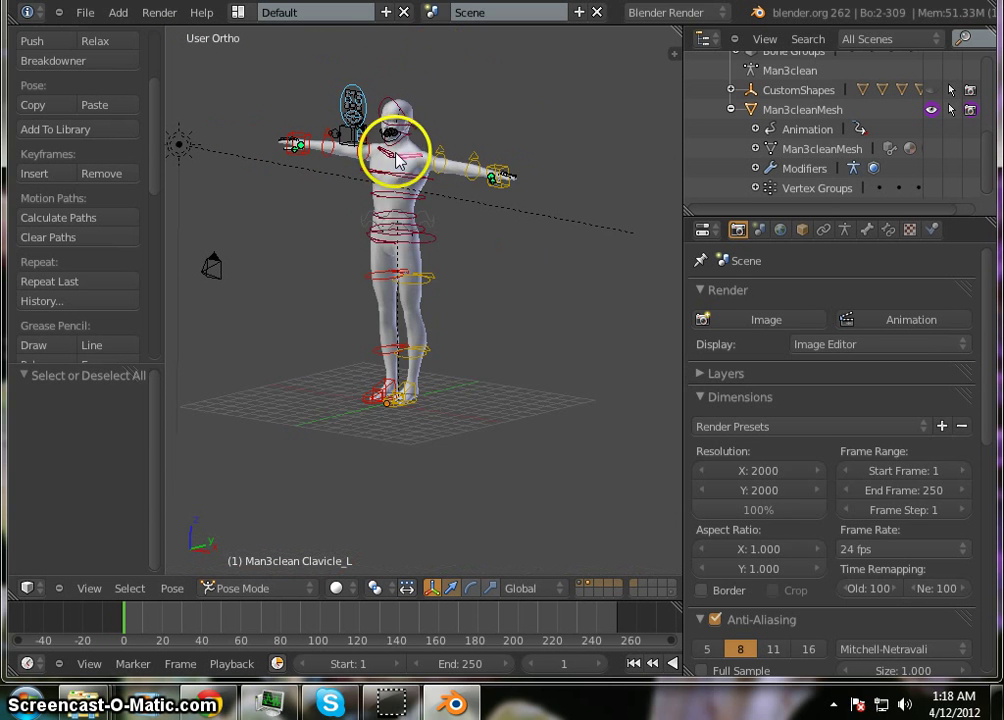
scroll(385, 168, down, 2)
middle_drag(385, 204, 403, 157)
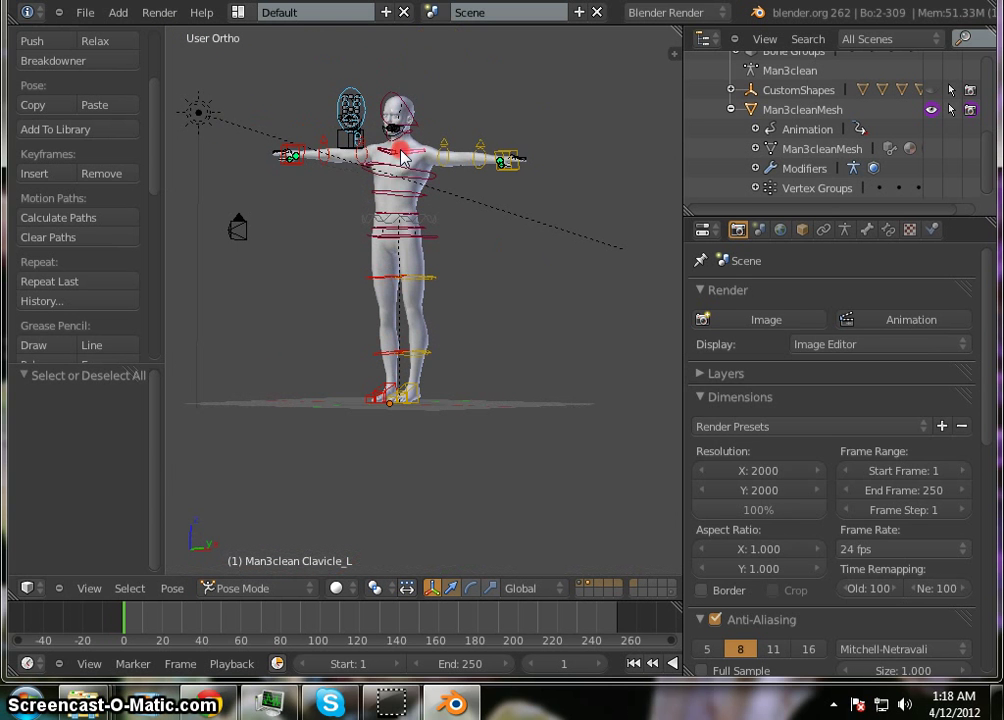
Look over the pose tools and the facial control rig beside the character's head.
drag(155, 108, 170, 77)
middle_drag(443, 266, 438, 295)
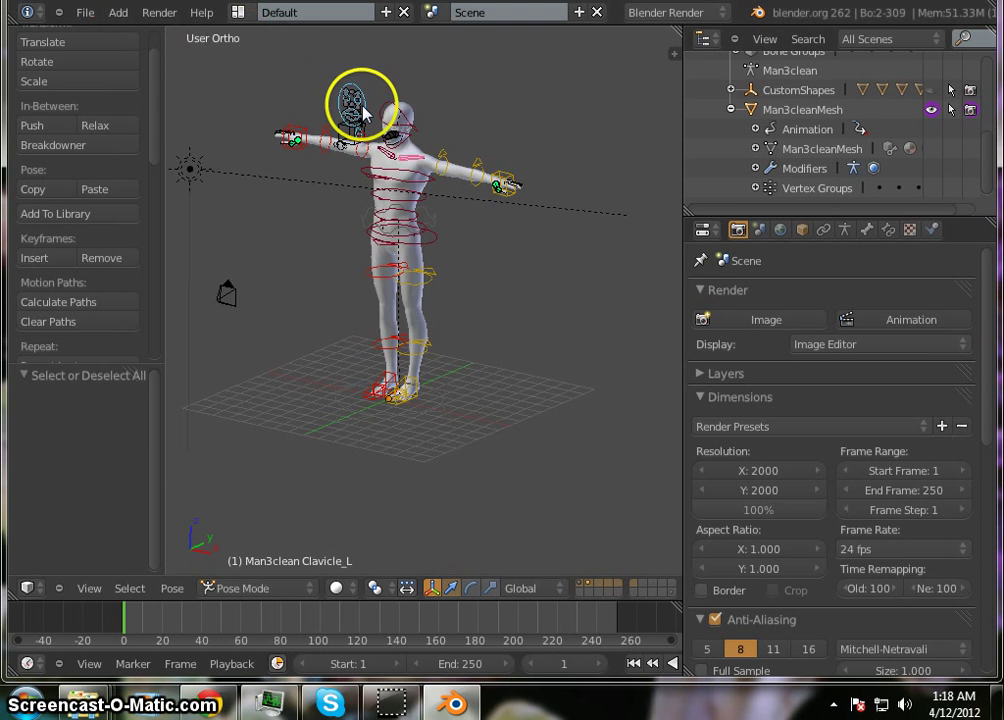
scroll(376, 105, up, 3)
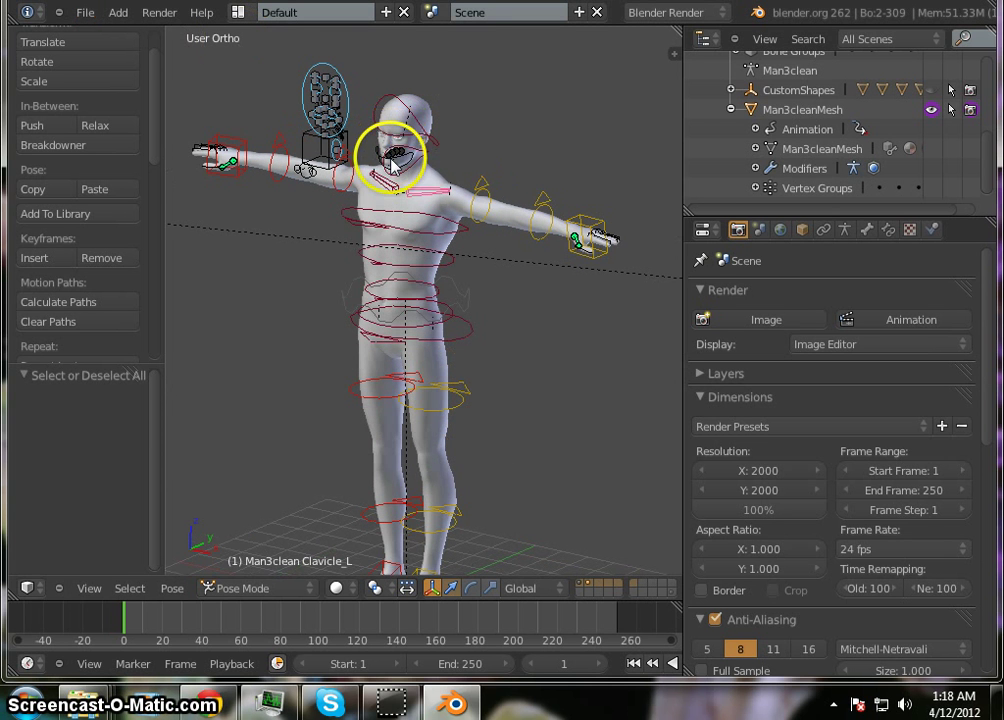
scroll(392, 152, down, 2)
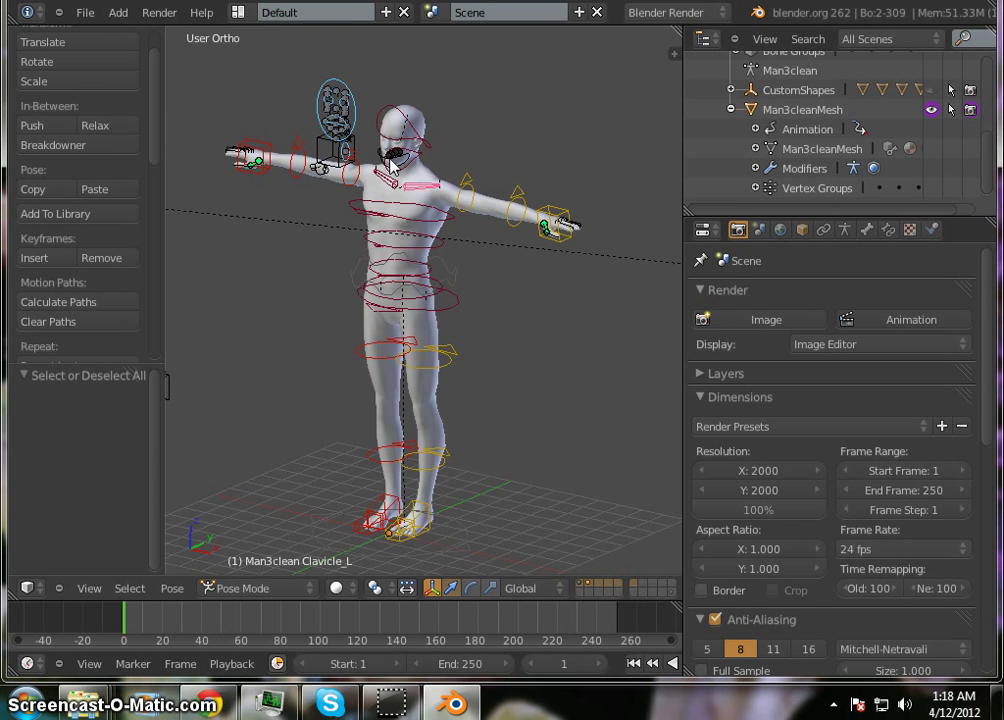
middle_drag(419, 231, 428, 195)
scroll(428, 195, down, 3)
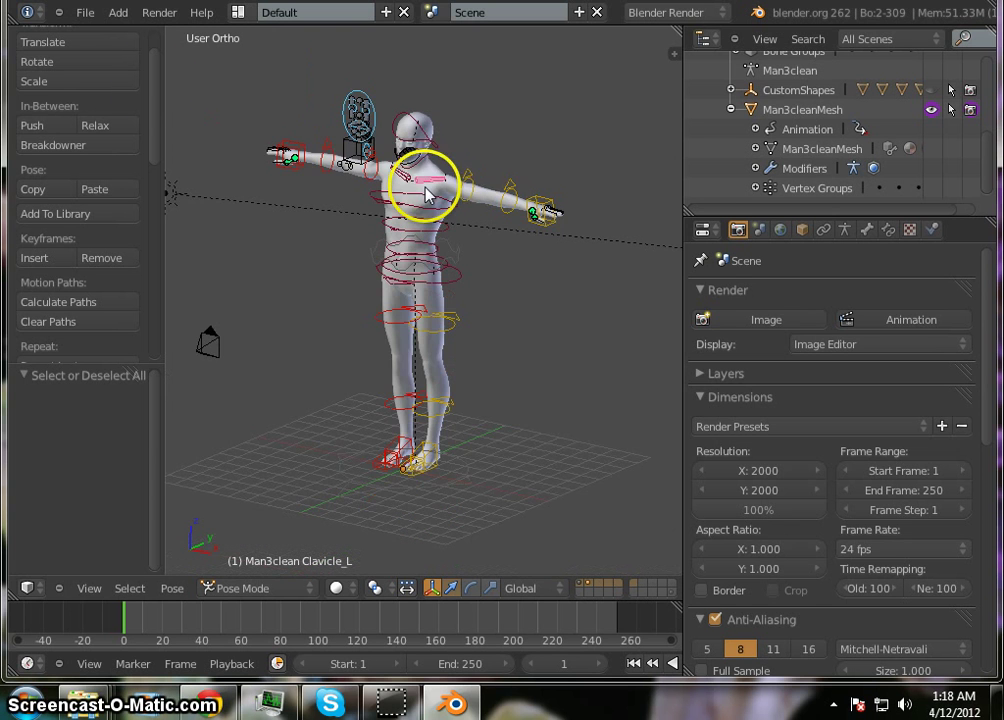
scroll(446, 145, up, 4)
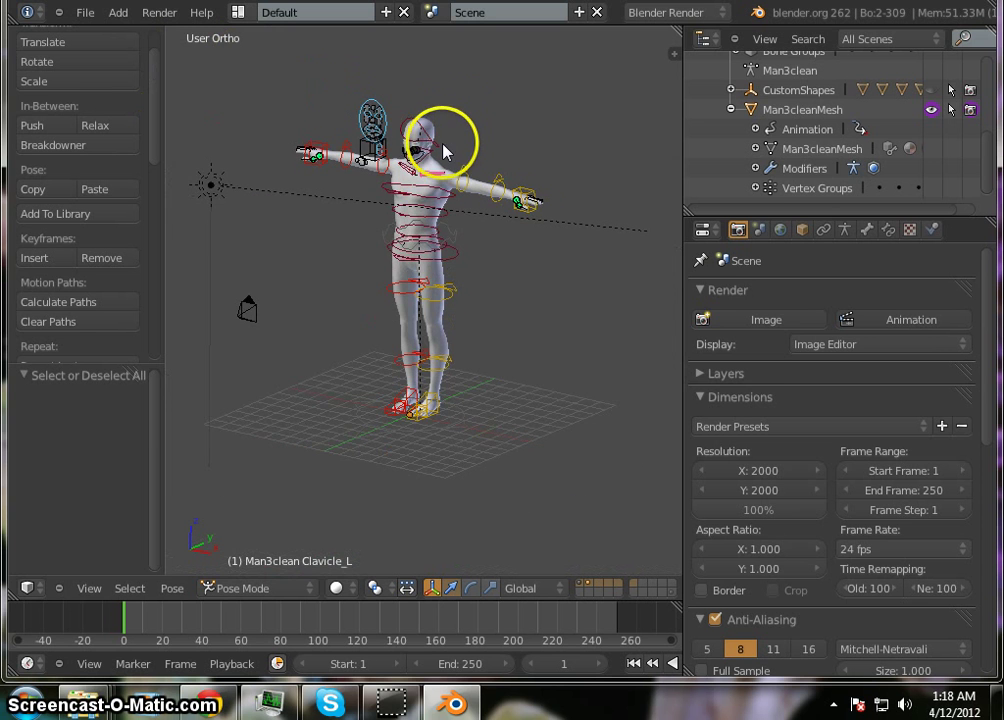
scroll(444, 170, down, 2)
In front view, rotate the UpArm_L bone about 67.67 degrees to lower the left arm beside the body.
middle_drag(444, 185, 565, 260)
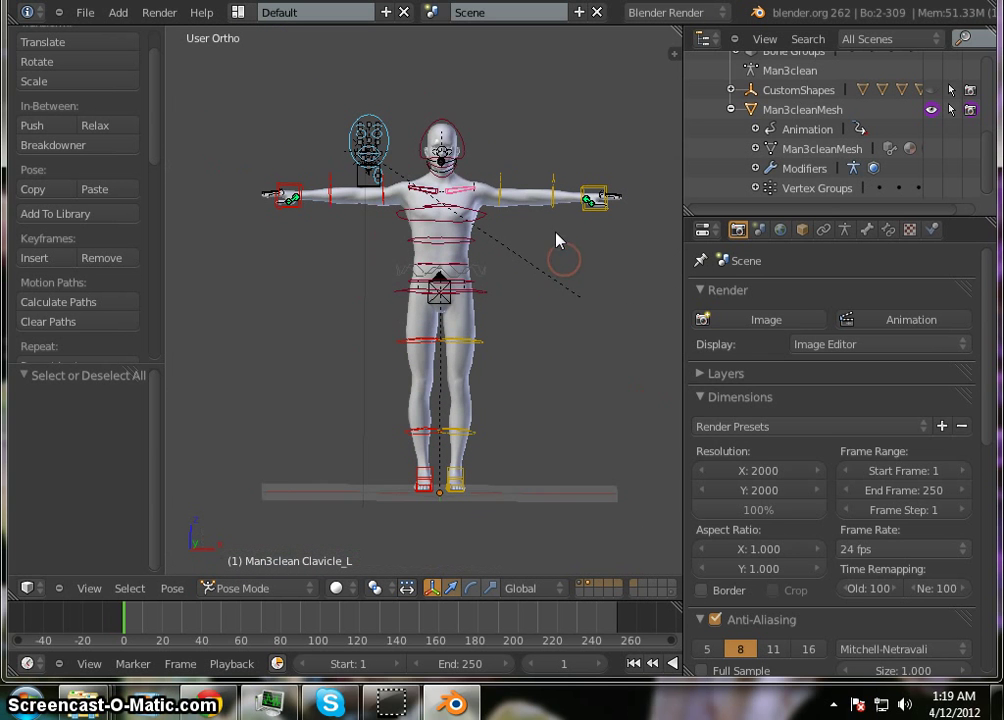
key(KP_1)
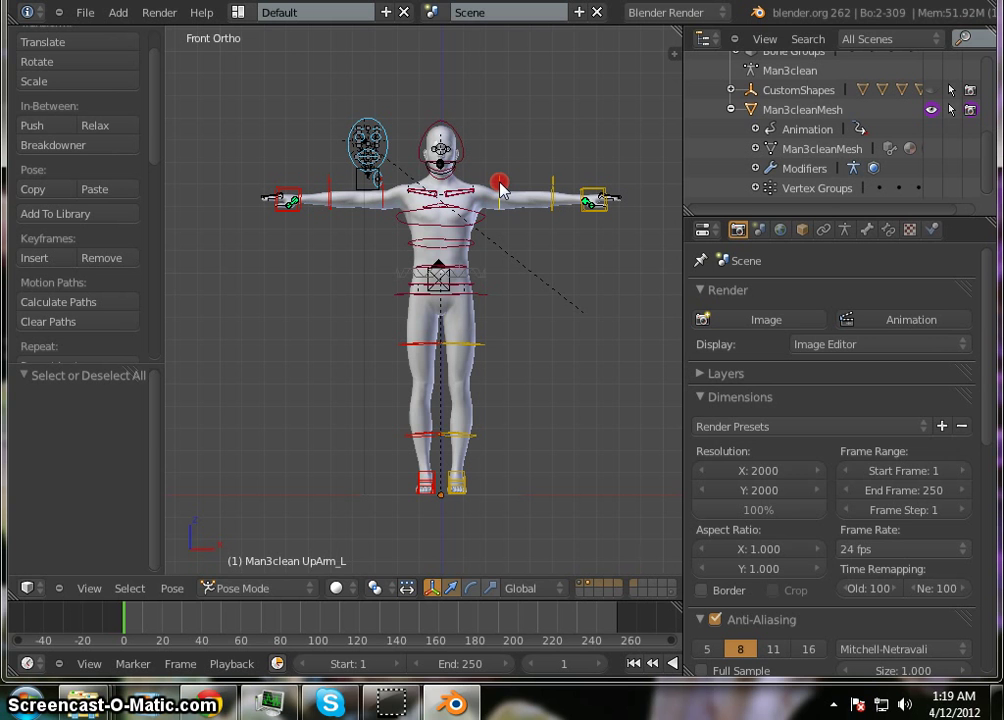
right_drag(499, 194, 439, 268)
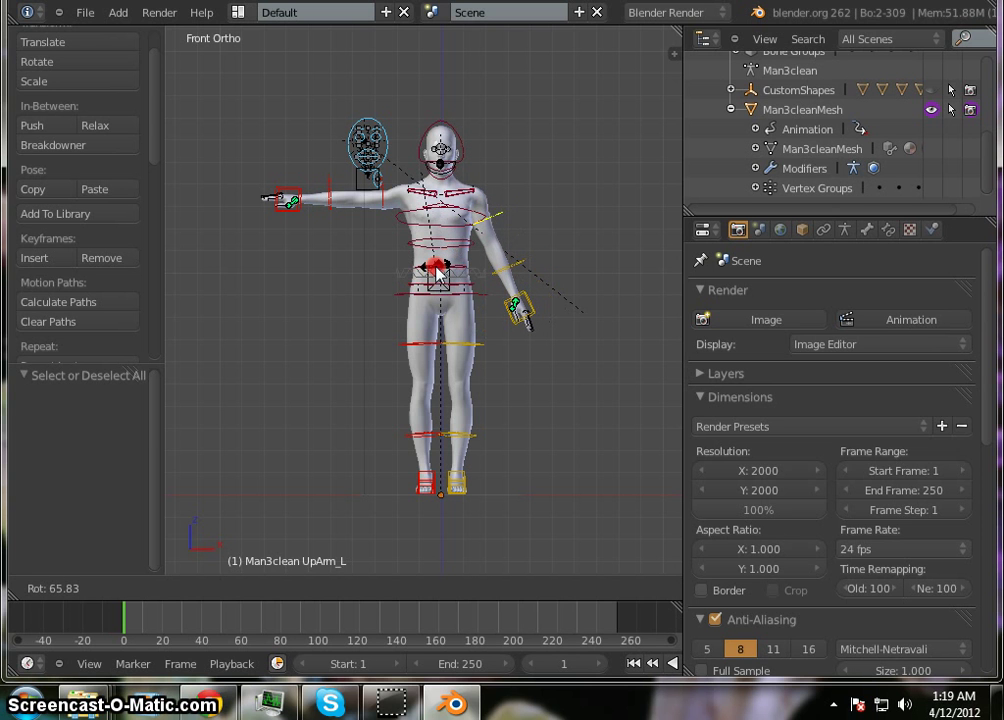
mouse_move(436, 267)
right_down()
mouse_move(490, 273)
mouse_move(437, 292)
right_up()
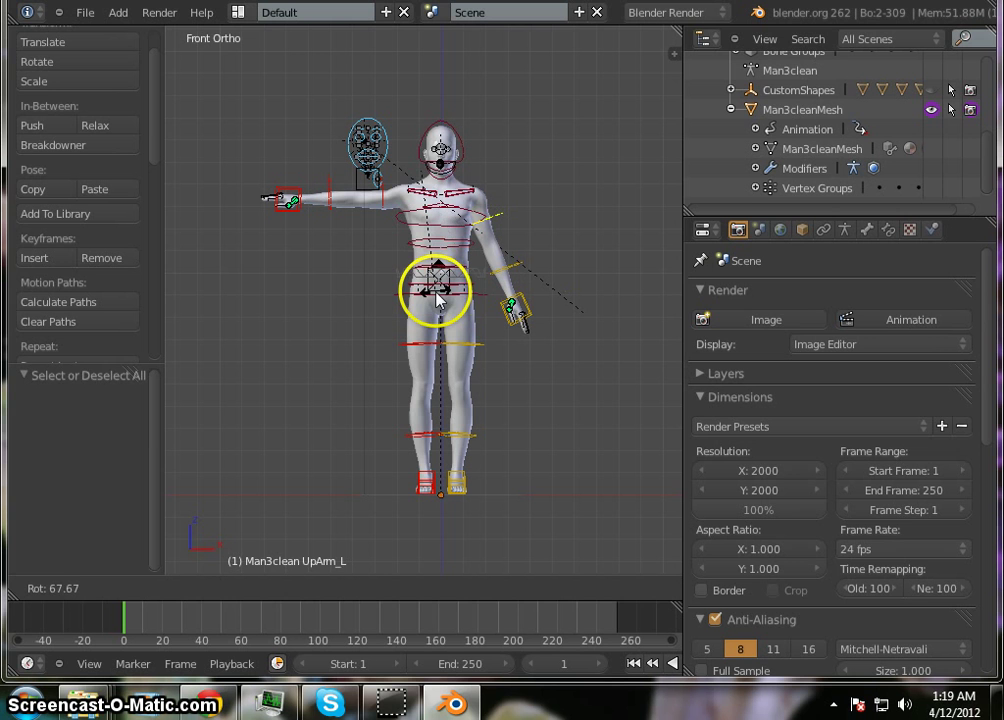
click(437, 298)
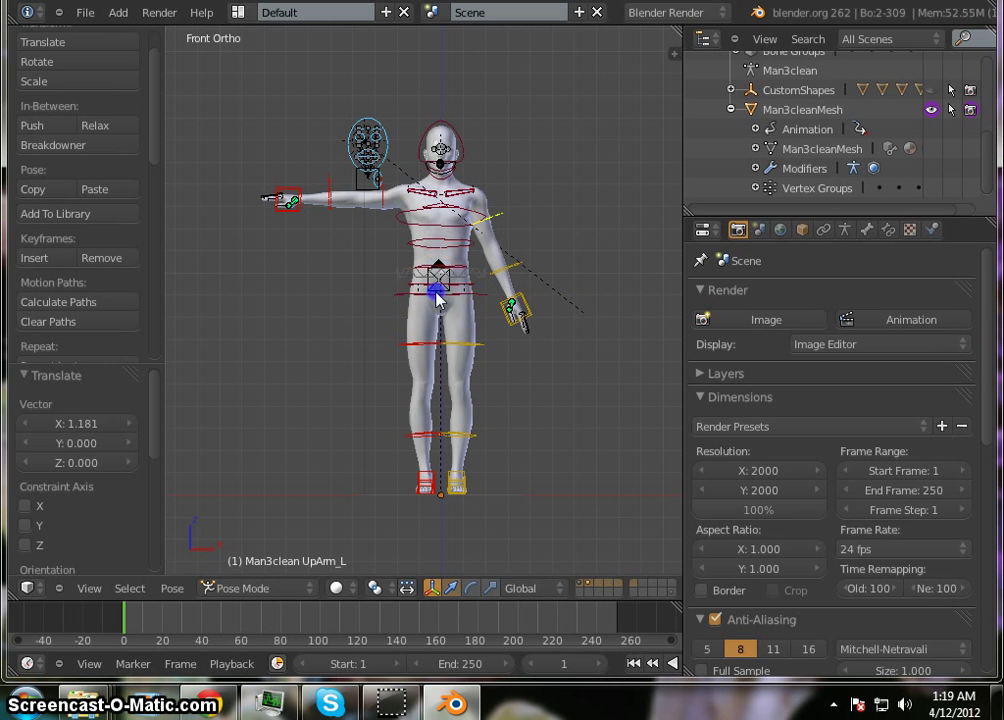
Rotate the UpArm_R bone down beside the body so the right arm mirrors the left.
right_click(375, 185)
key(r)
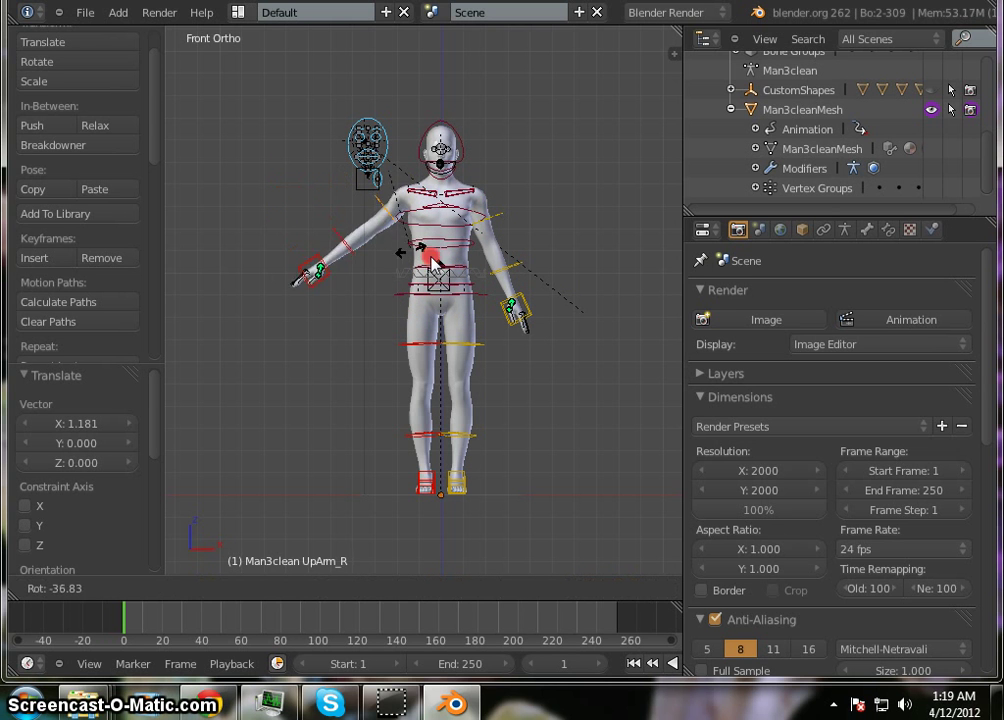
click(507, 277)
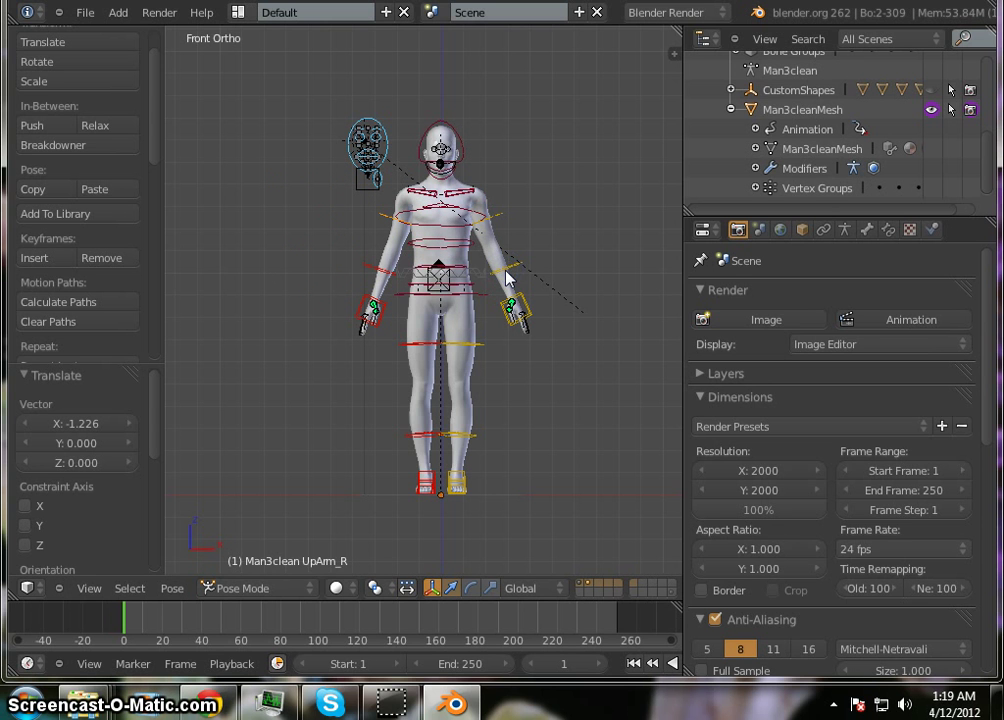
In front view, rotate the LoArm_L bone about 13.7 degrees to bring the left forearm closer to the body.
scroll(515, 276, up, 3)
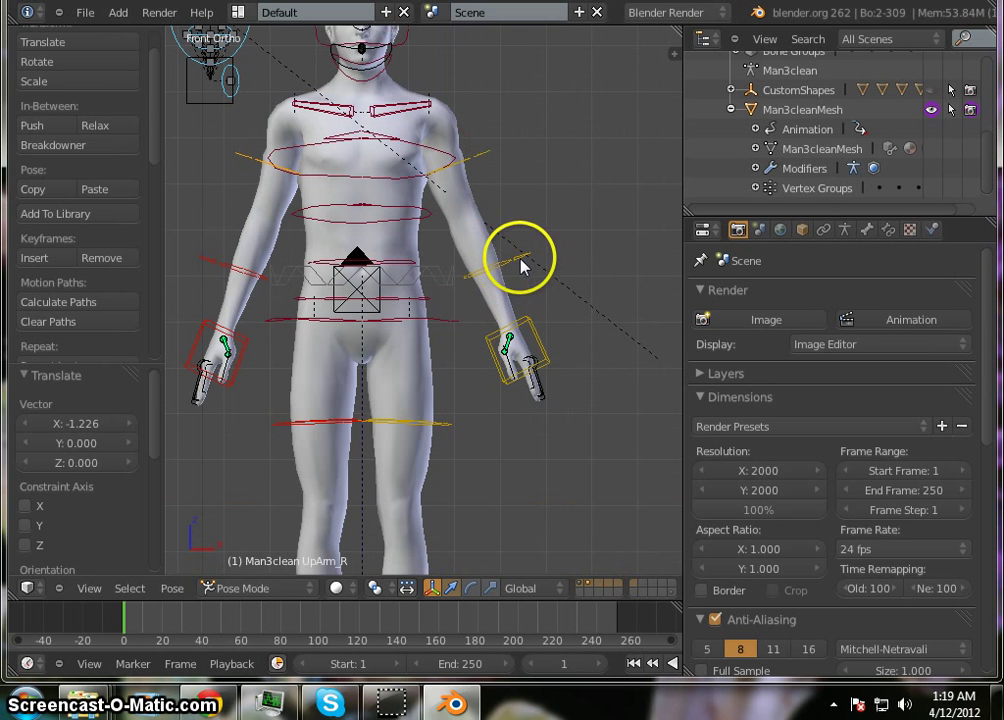
right_click(508, 275)
key(r)
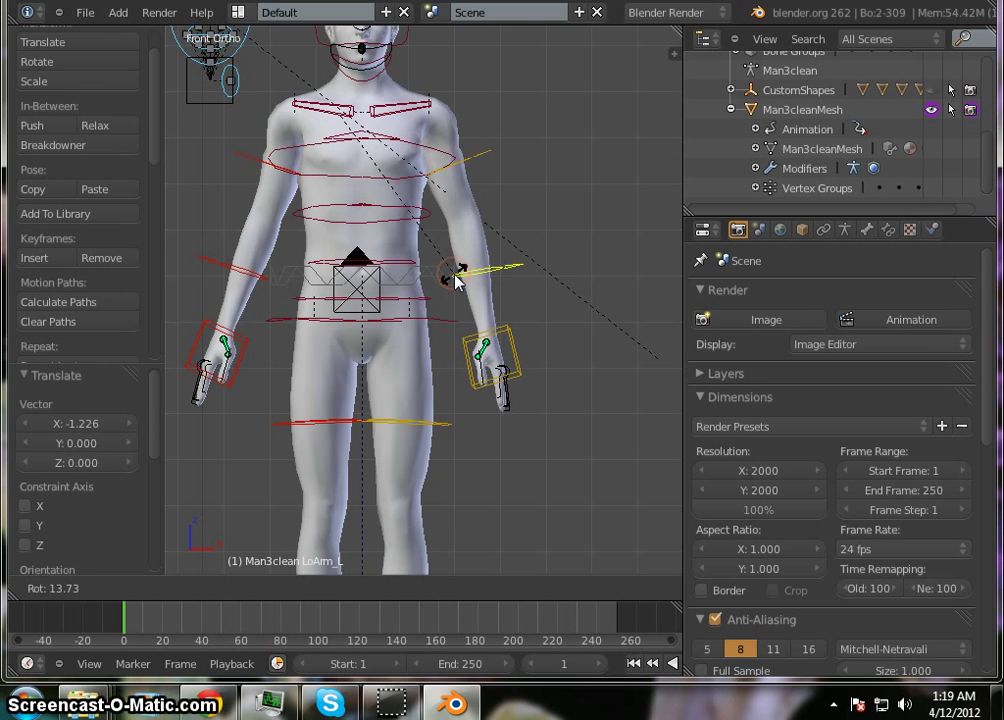
click(456, 281)
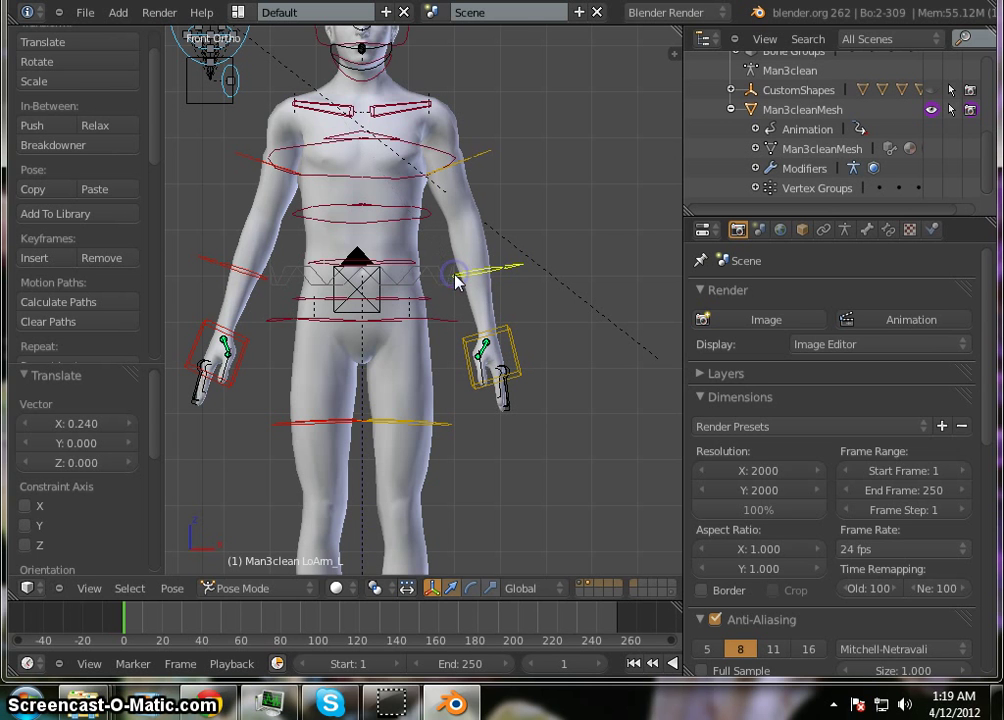
Rotate the LoArm_R bone inward about 11 degrees to match the left forearm, and switch to the right side view.
right_click(205, 265)
key(r)
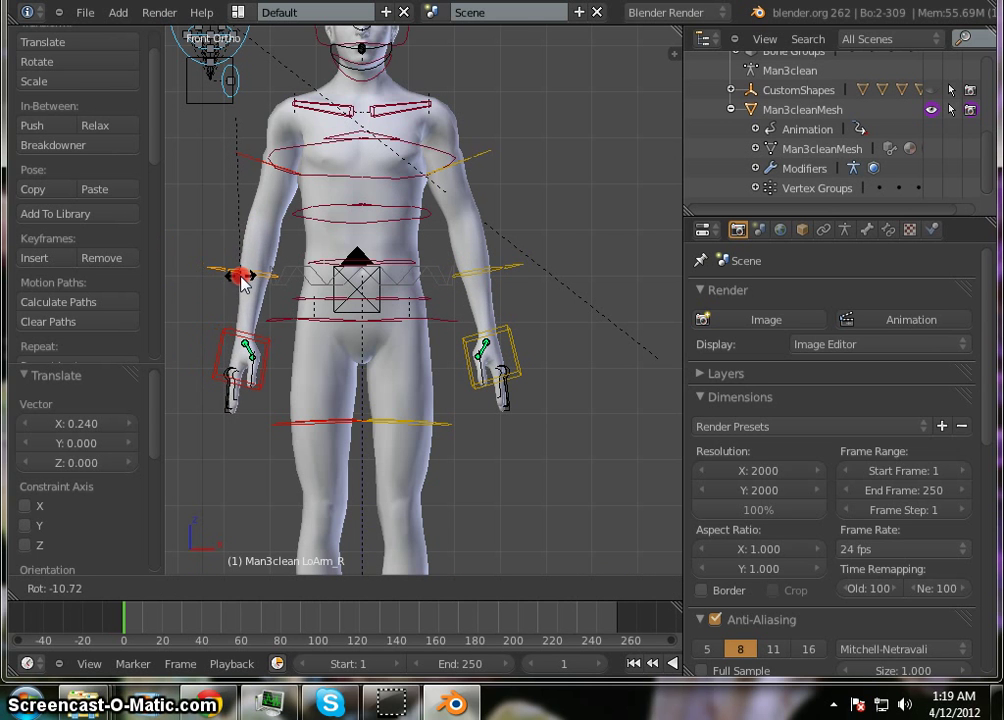
click(241, 278)
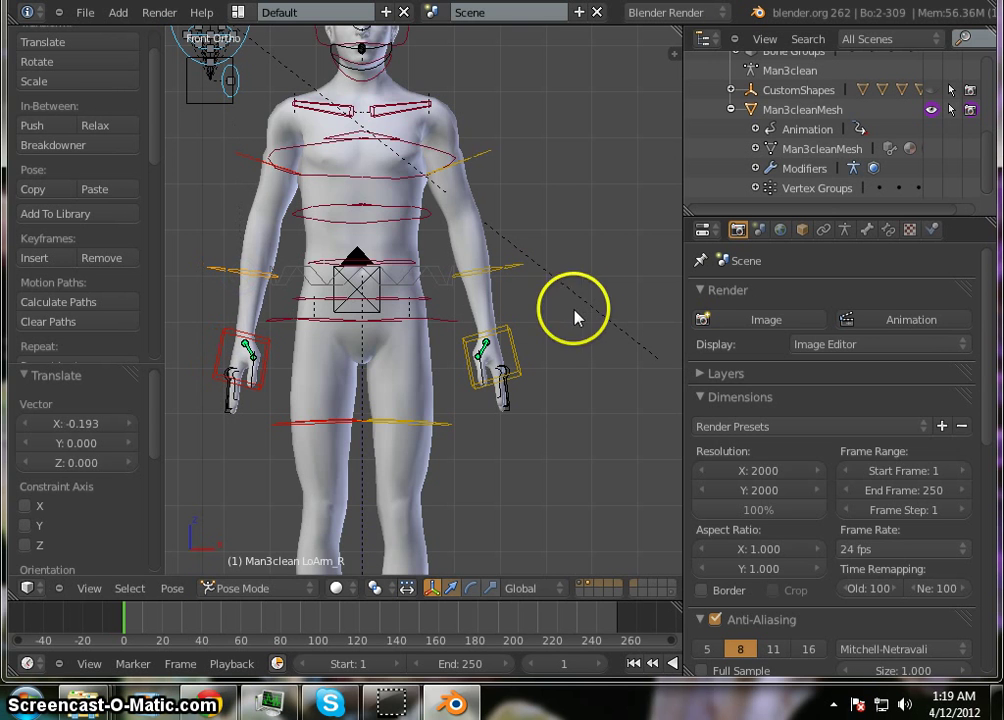
key(KP_3)
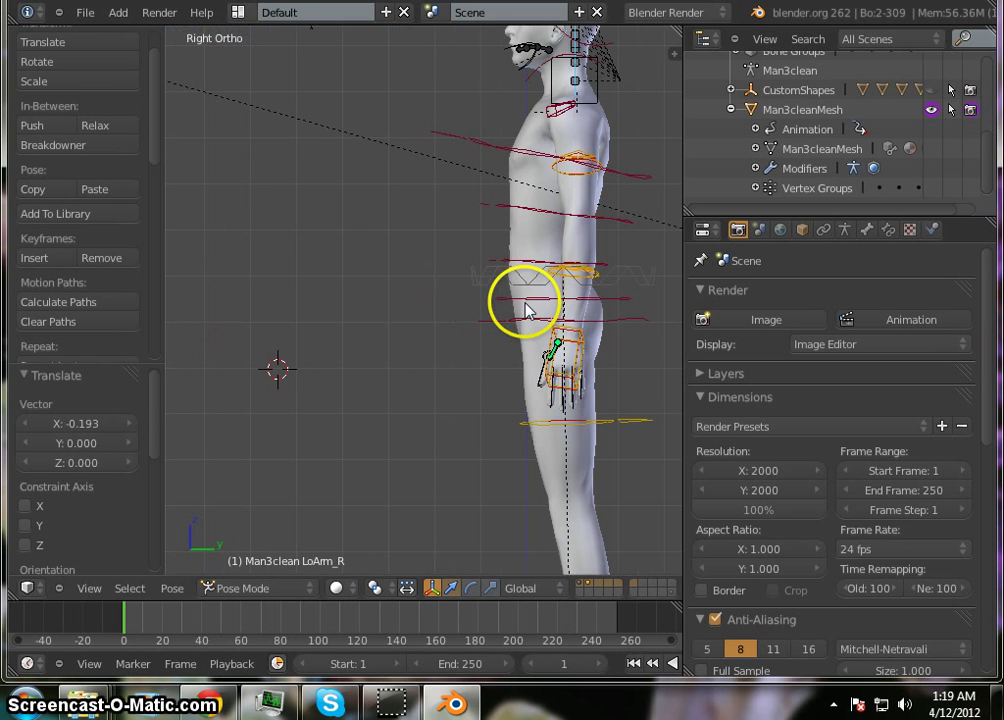
right_click(586, 281)
key(g)
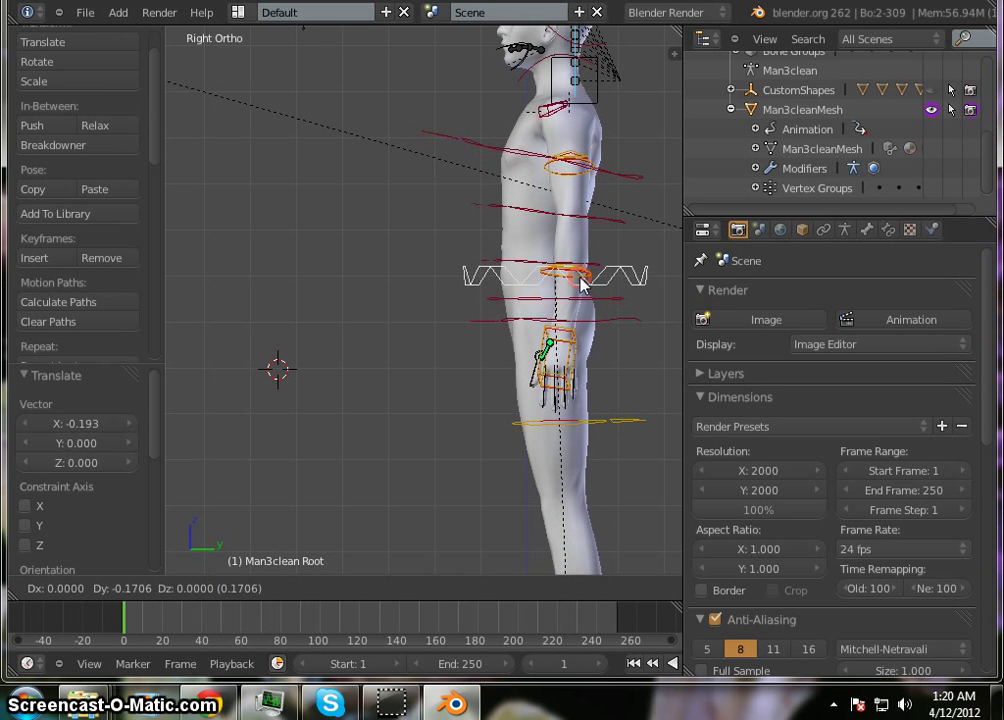
click(587, 284)
In right side view, rotate the LoArm_L bone about 22 degrees to bend the left forearm forward.
right_click(587, 270)
key(r)
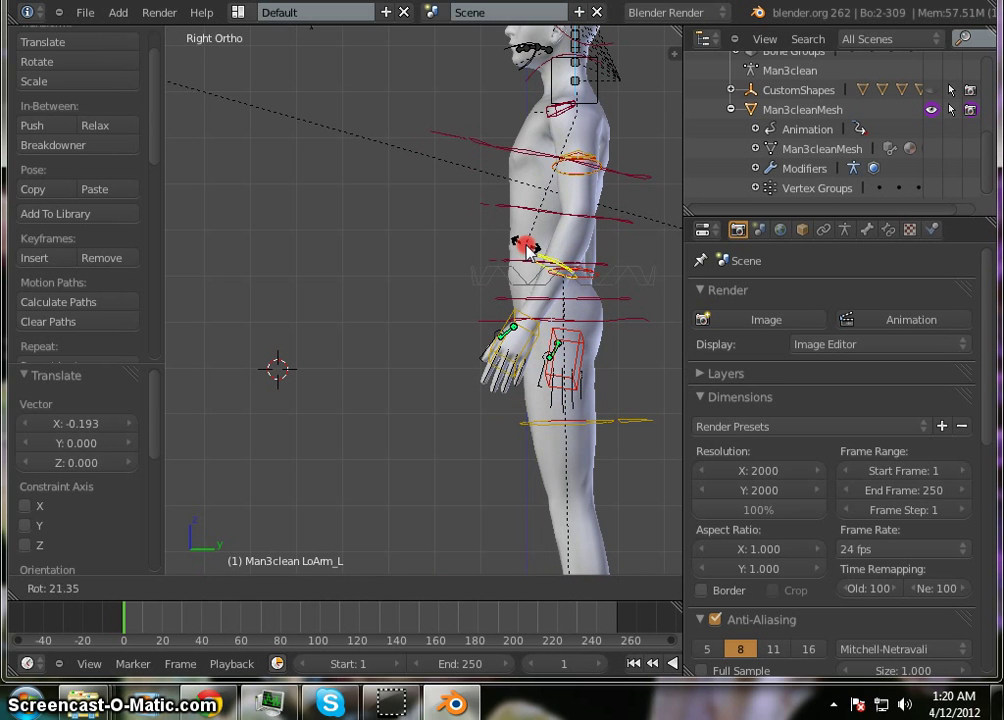
click(525, 247)
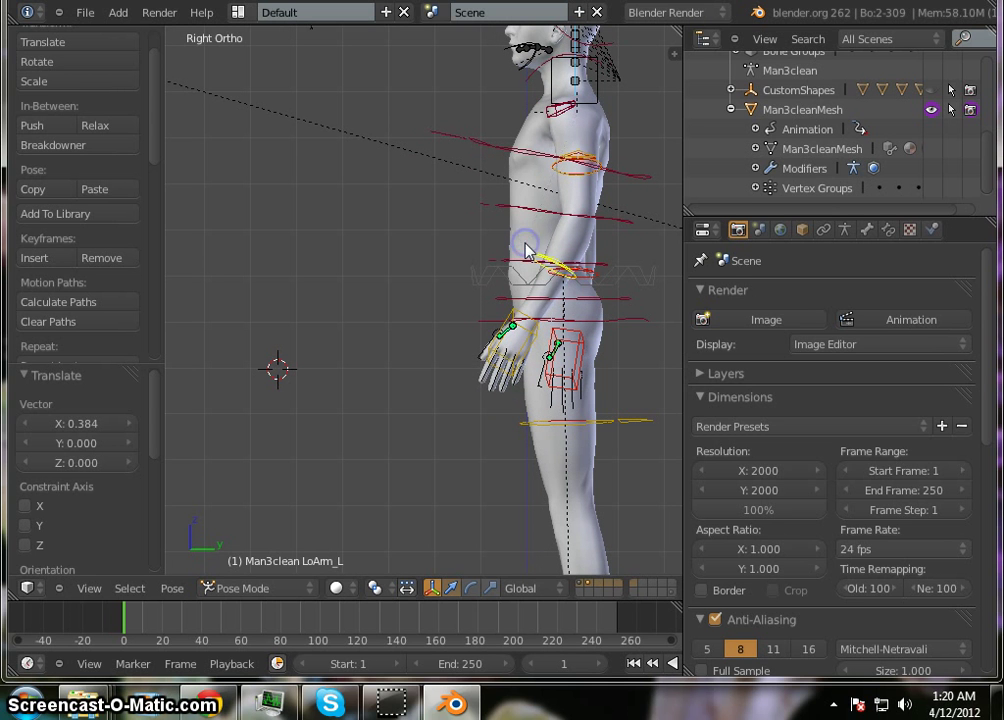
In left side view, rotate the LoArm_R bone about 21.5 degrees to bend the right forearm forward like the left.
key(ctrl+KP_3)
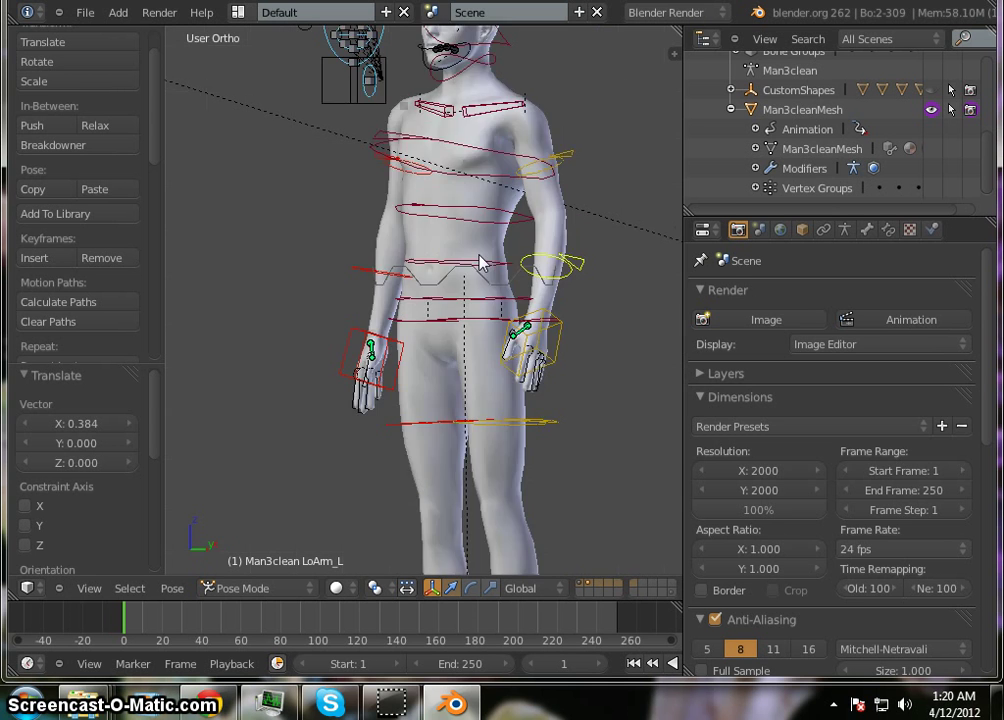
right_click(287, 277)
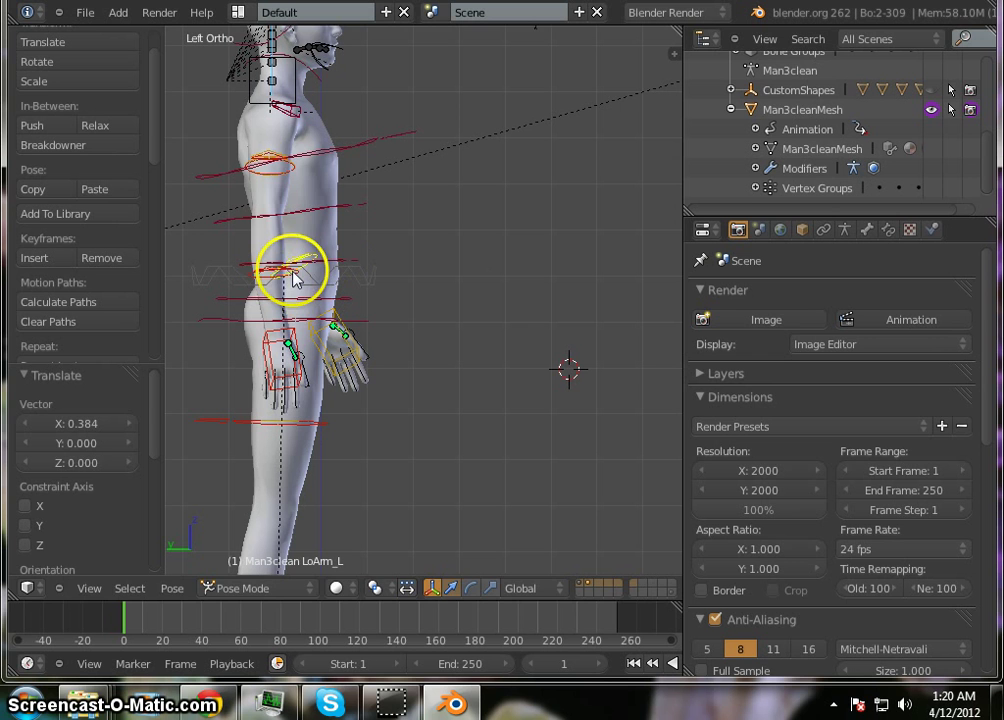
key(r)
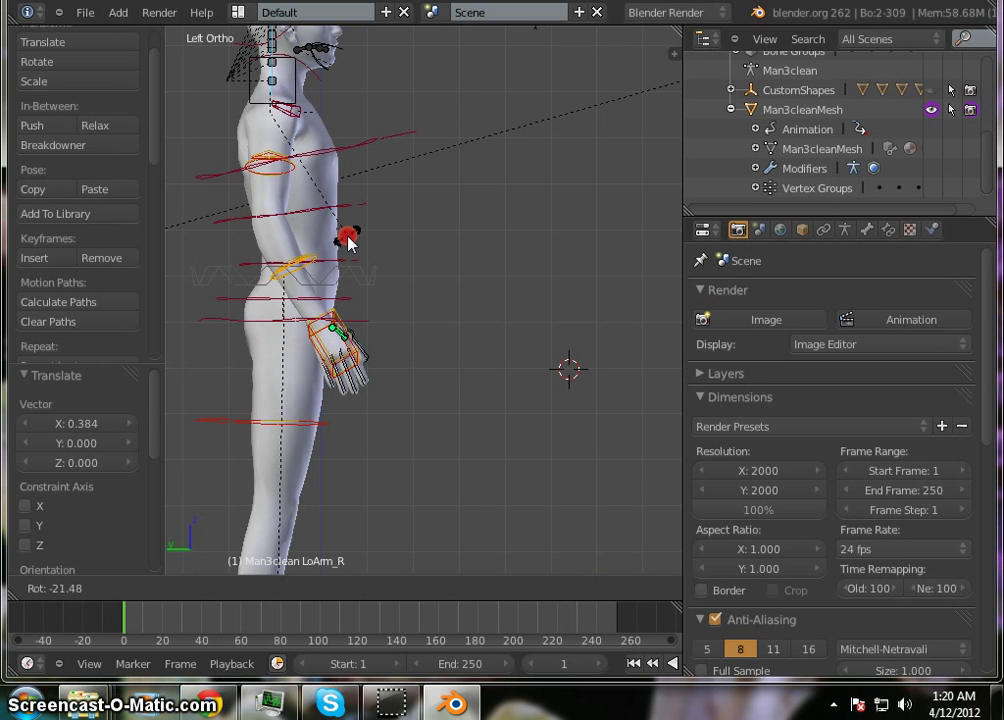
click(463, 293)
Check the pose of both arms on the whole character from the front at several distances.
middle_drag(463, 293, 276, 303)
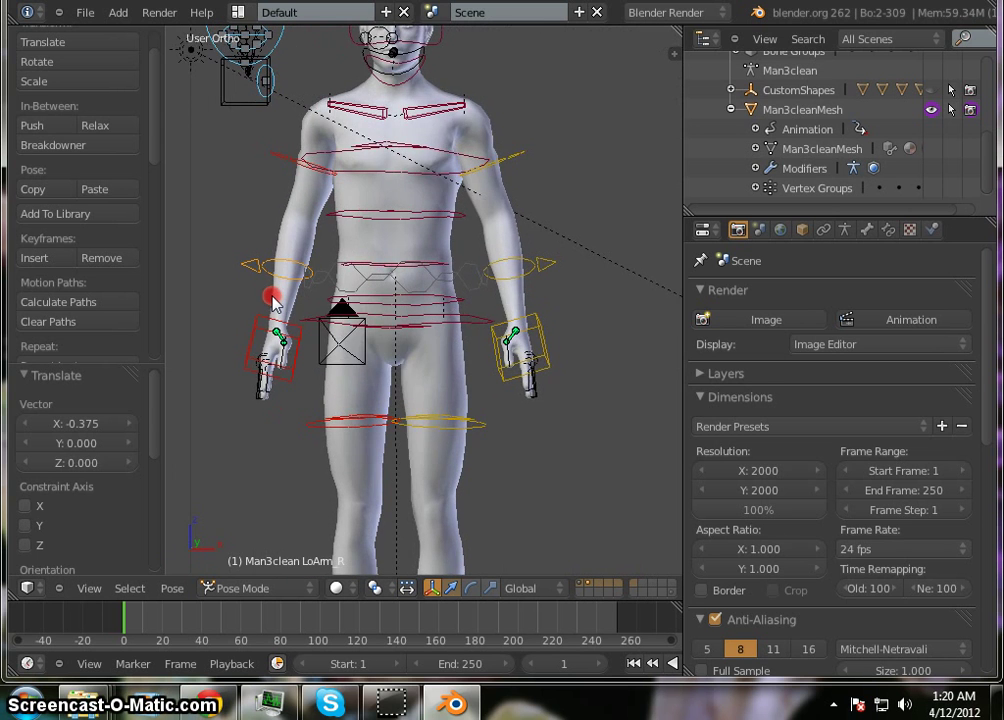
scroll(490, 196, down, 5)
scroll(470, 170, up, 3)
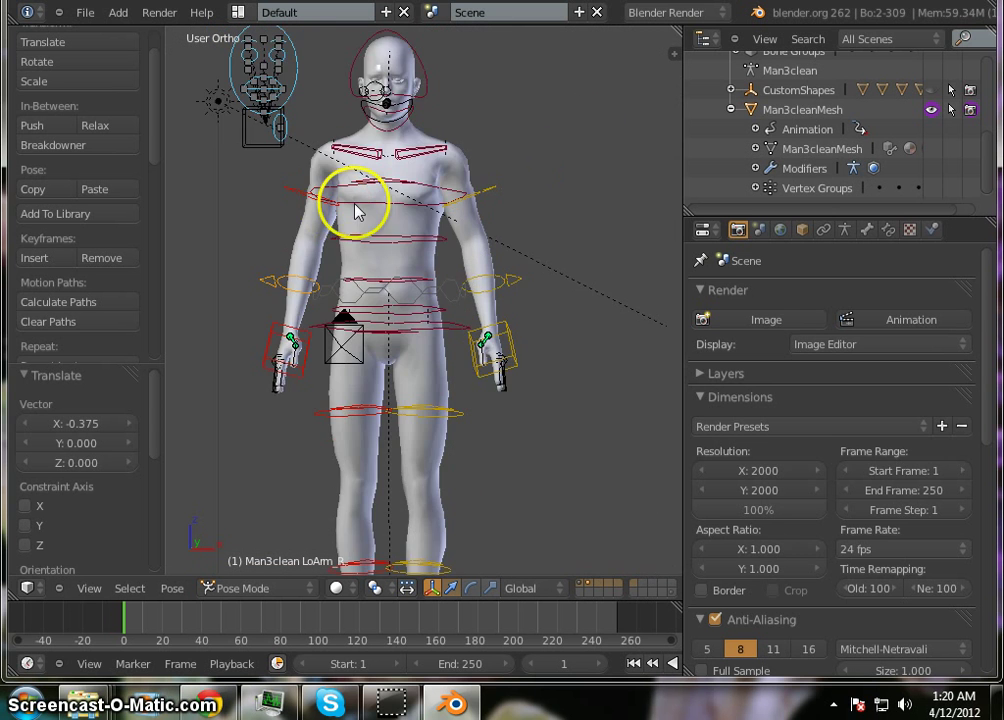
scroll(460, 198, down, 2)
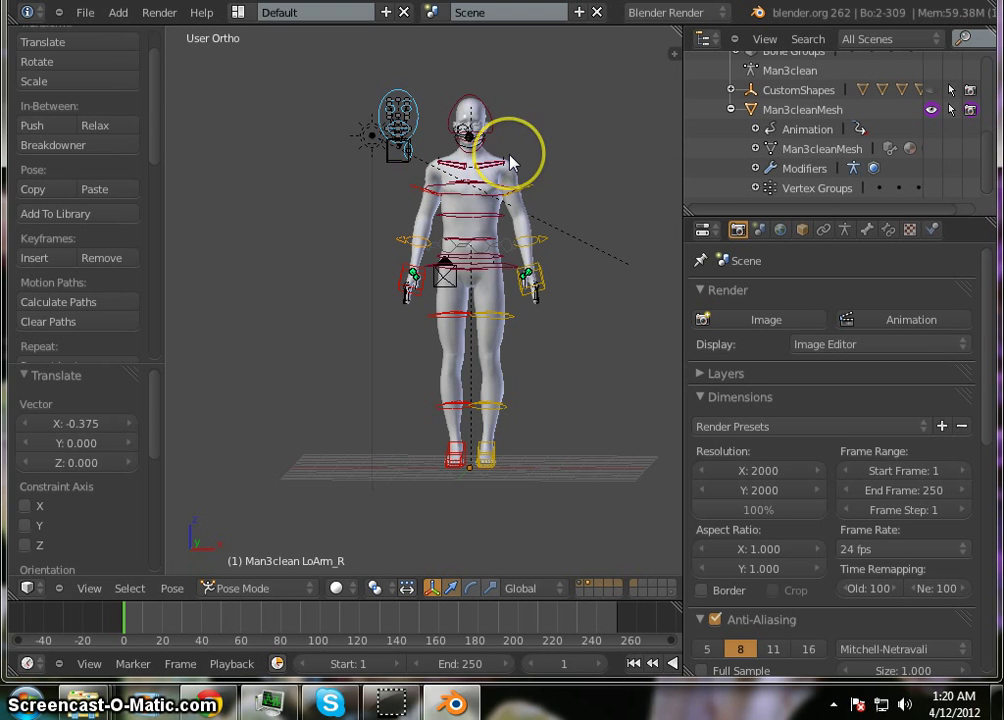
scroll(590, 150, up, 3)
middle_drag(590, 150, 549, 101)
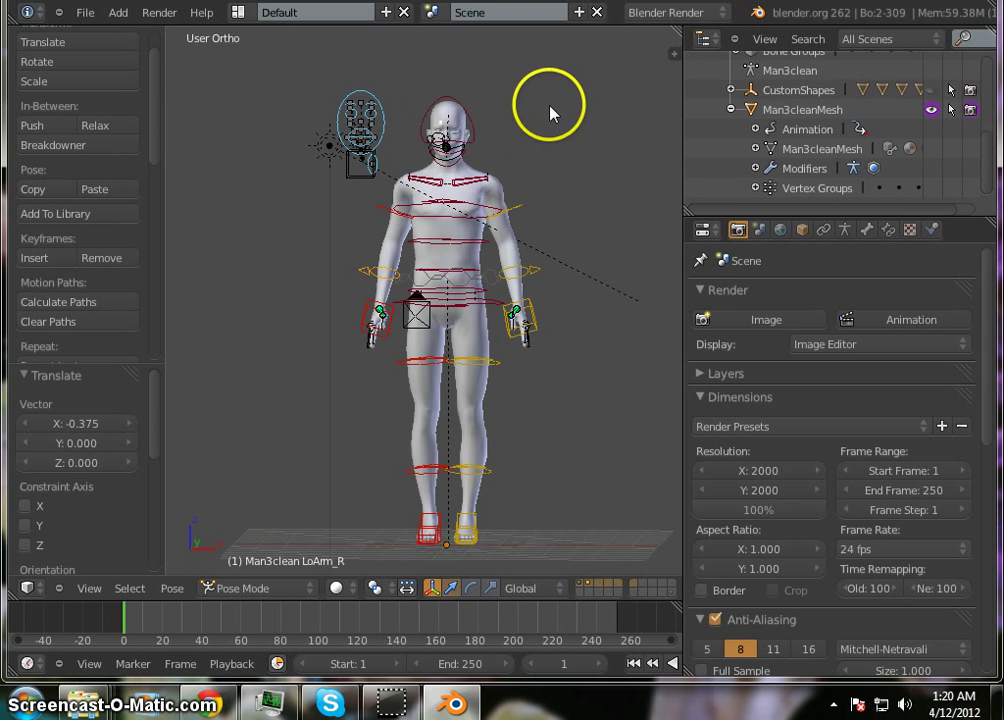